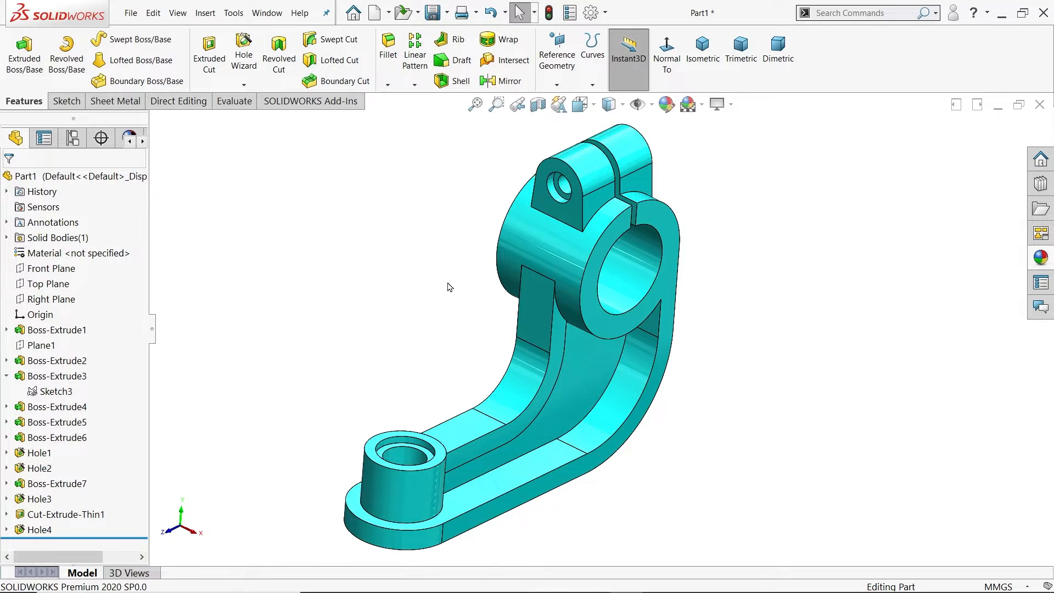
Step: Switch to Photos and examine the Exercise 131 drawing's front, top, side, section and detail view dimensions
mouse_move(448, 287)
middle_down()
mouse_move(367, 252)
mouse_move(440, 240)
mouse_move(443, 299)
middle_up()
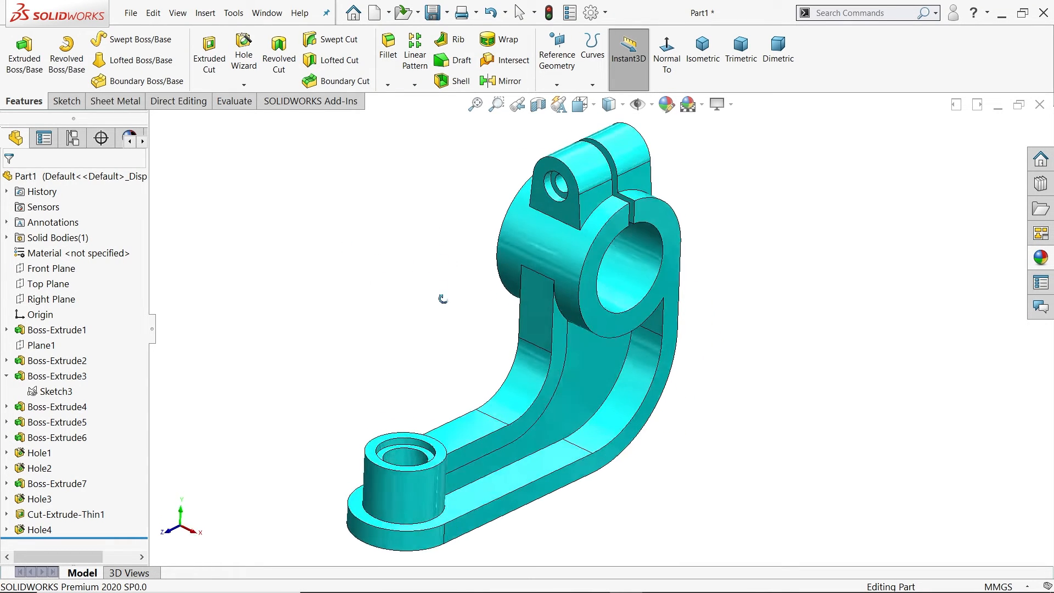
key(alt+Tab)
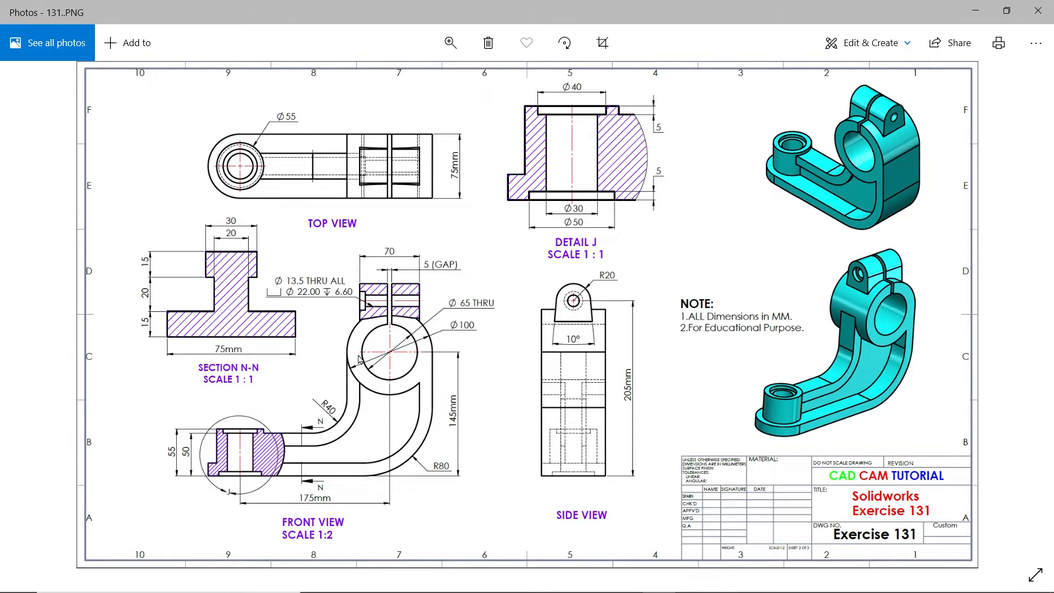
scroll(306, 402, up, 3)
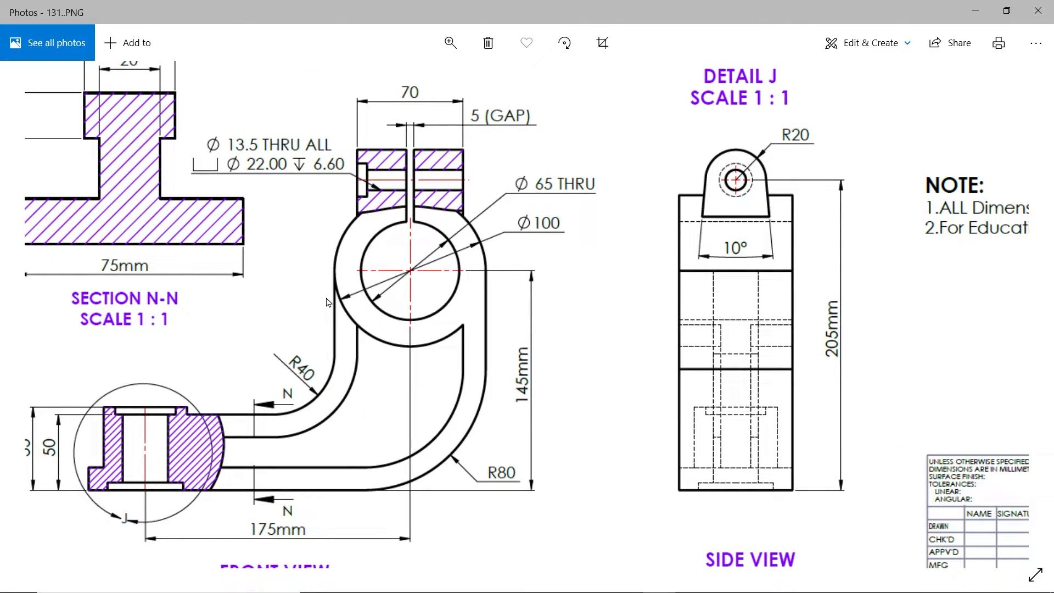
drag(334, 299, 443, 344)
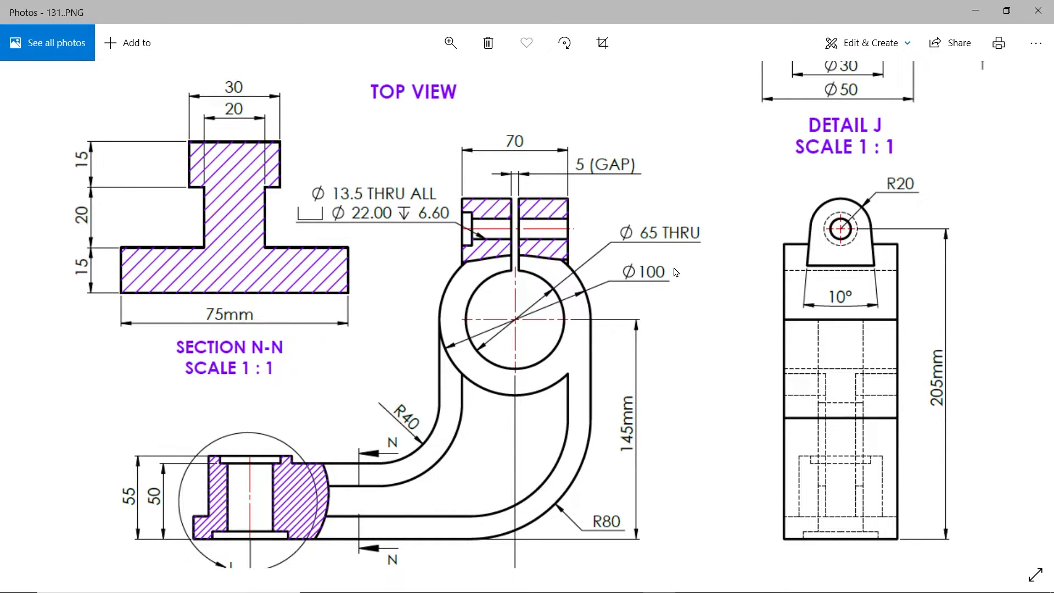
drag(675, 272, 657, 434)
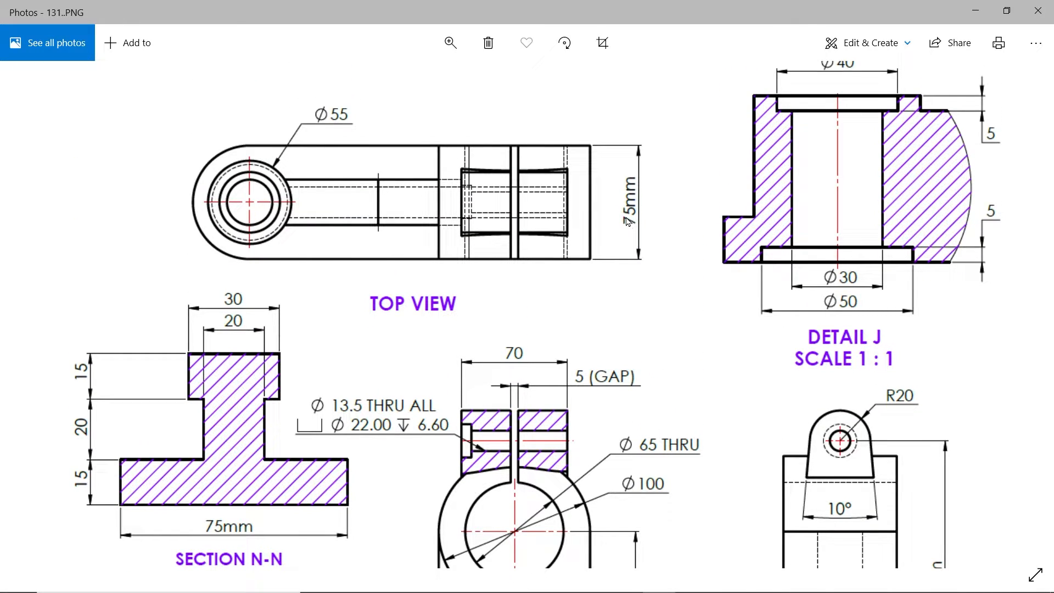
drag(619, 343, 639, 130)
drag(610, 293, 609, 239)
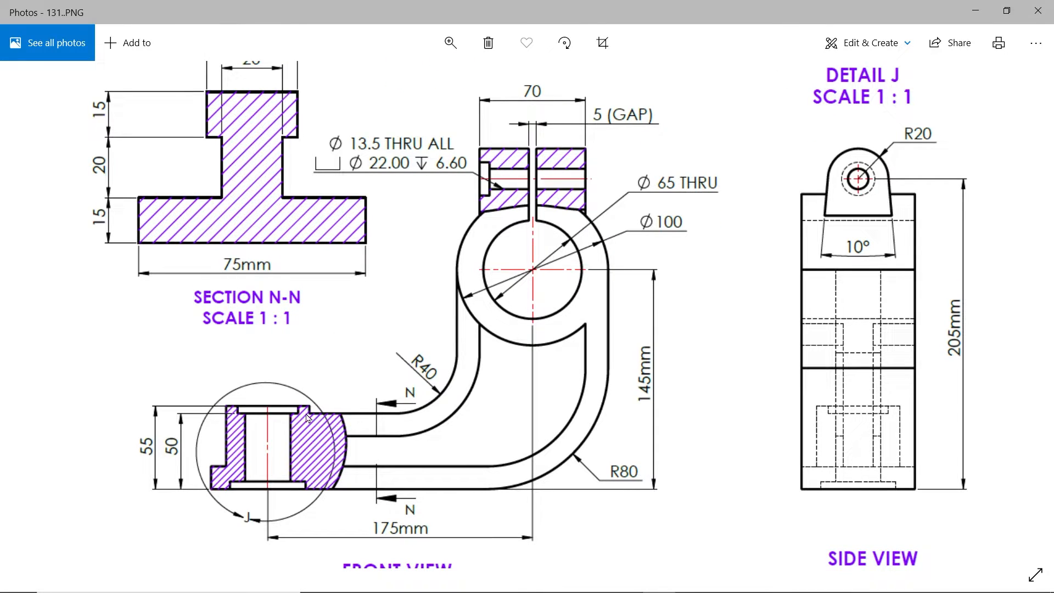
scroll(324, 340, up, 5)
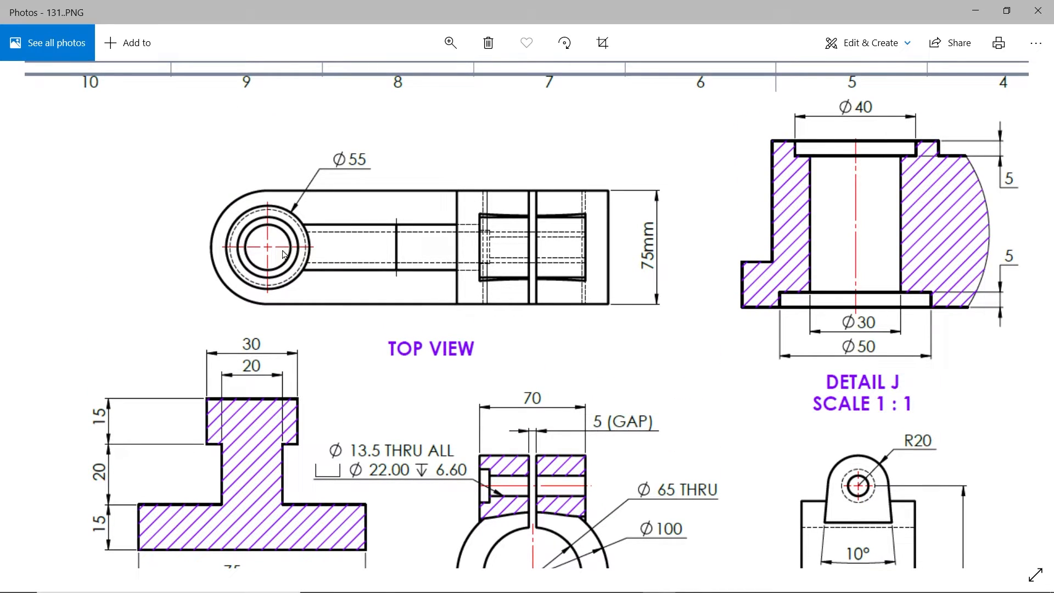
scroll(421, 413, down, 4)
scroll(422, 422, down, 2)
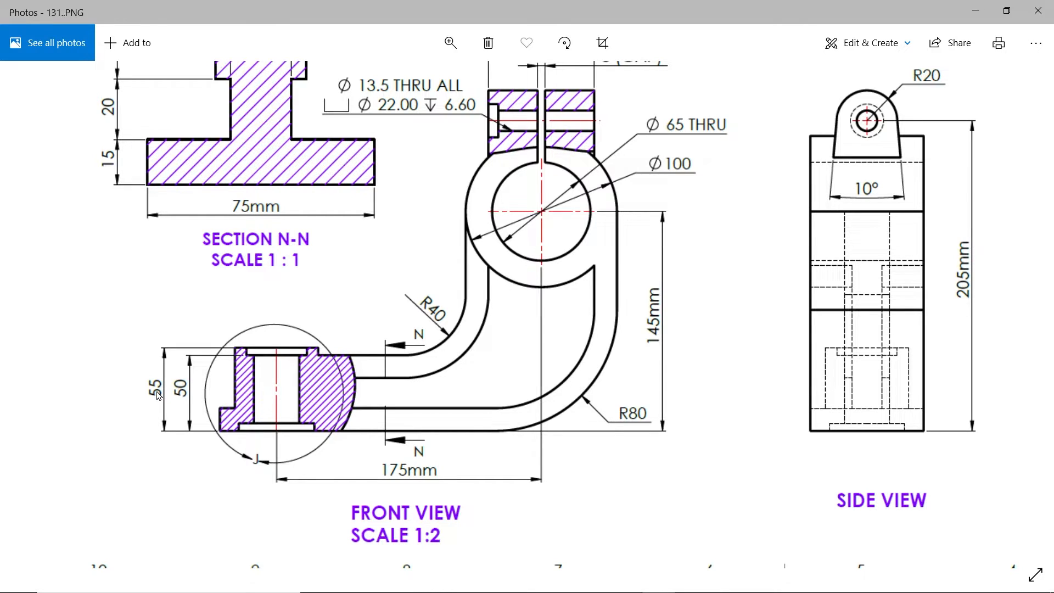
click(976, 11)
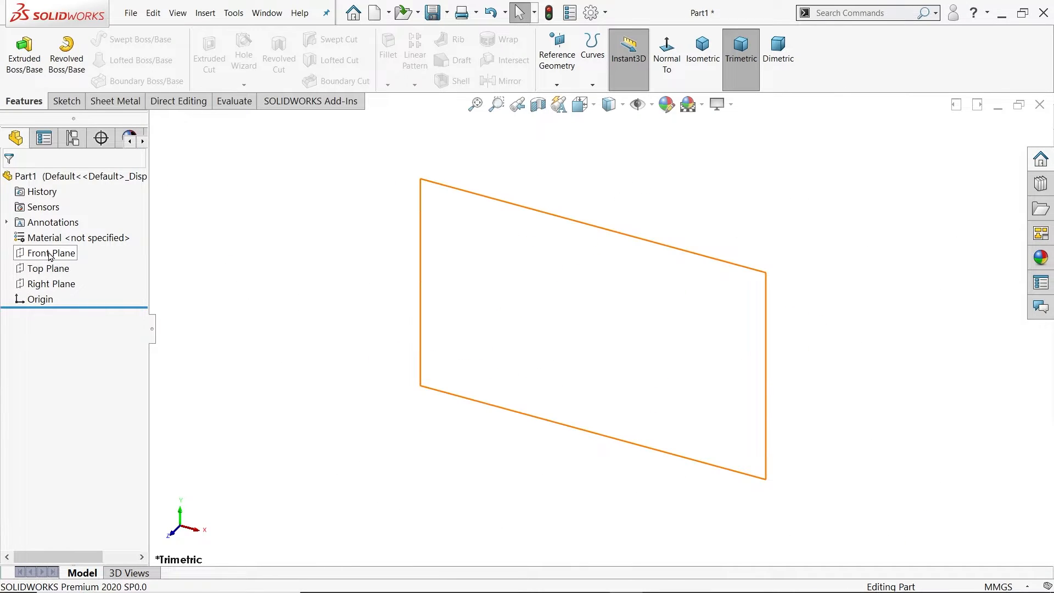
Step: Sketch a 100 mm diameter circle centred on the origin on the Right Plane
click(46, 290)
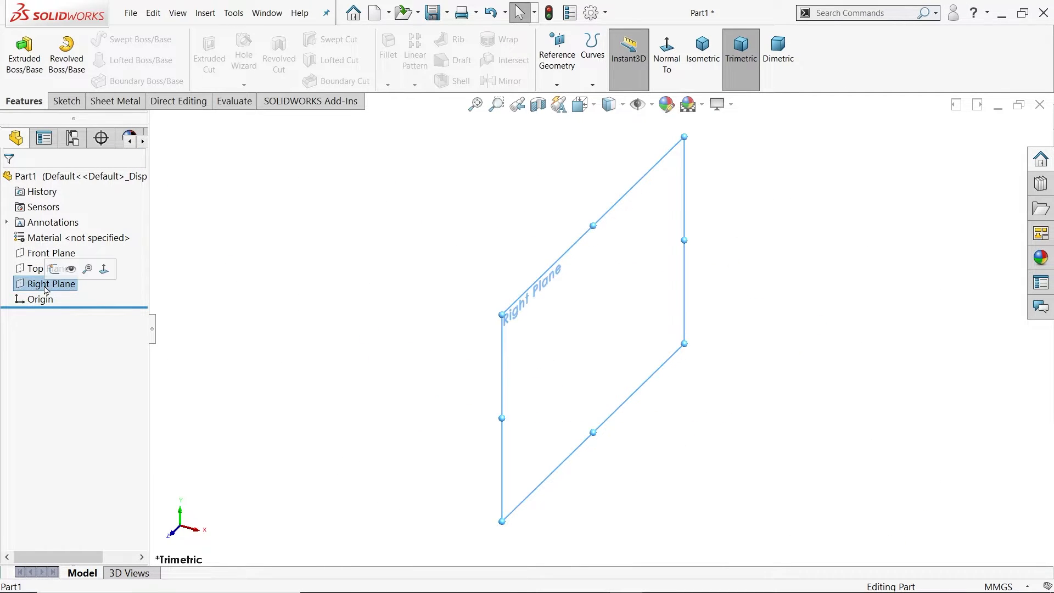
click(54, 271)
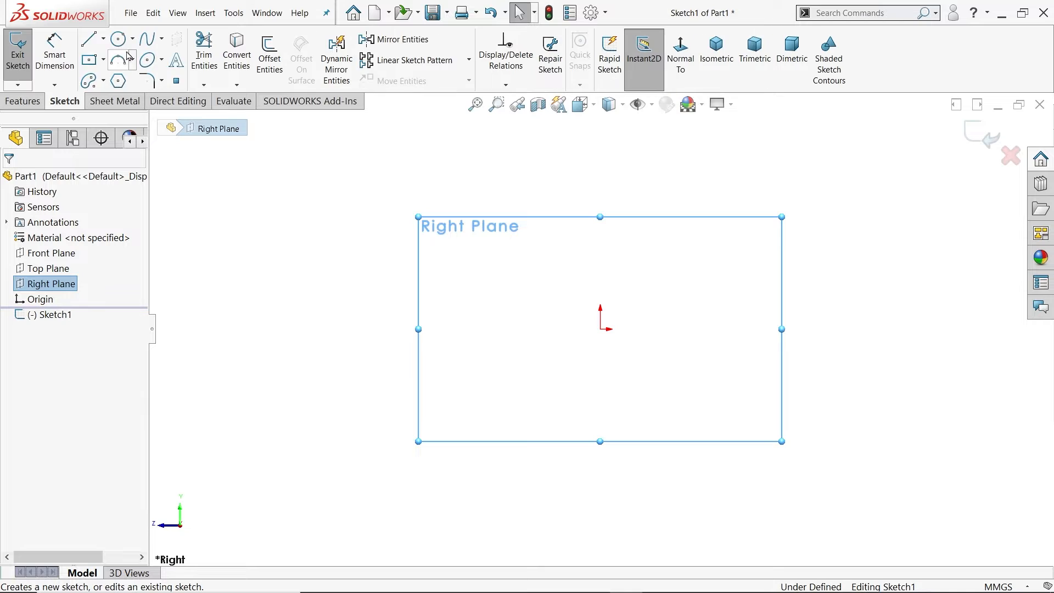
click(118, 39)
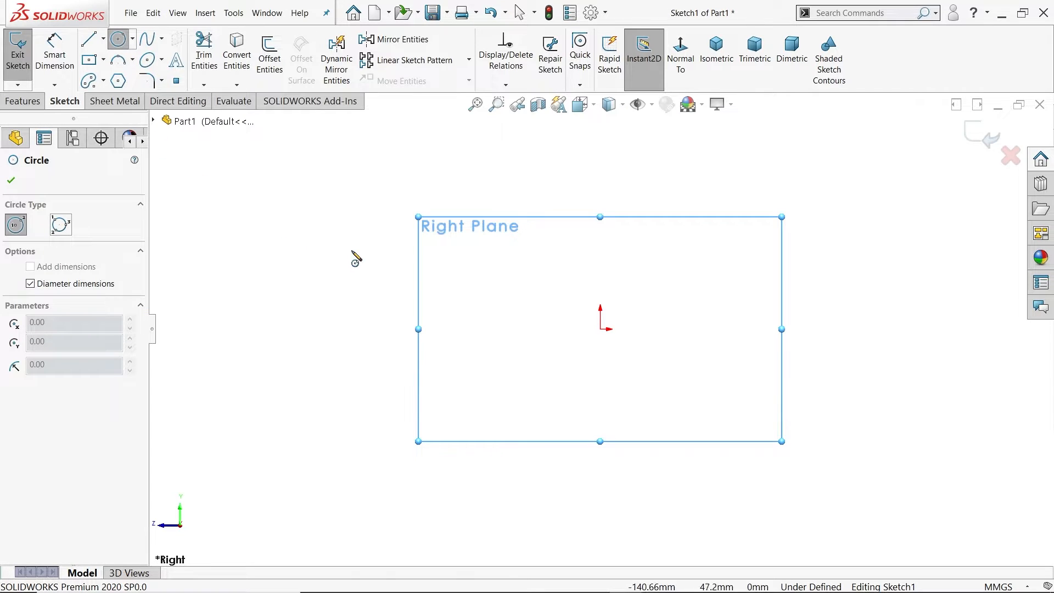
click(601, 330)
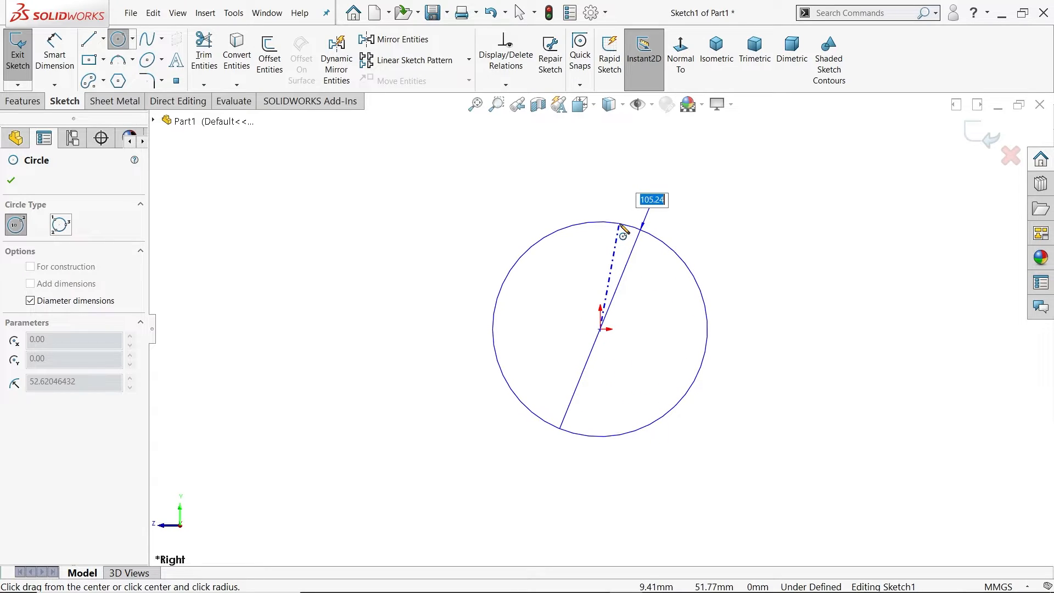
text(100)
key(Return)
right_click(703, 173)
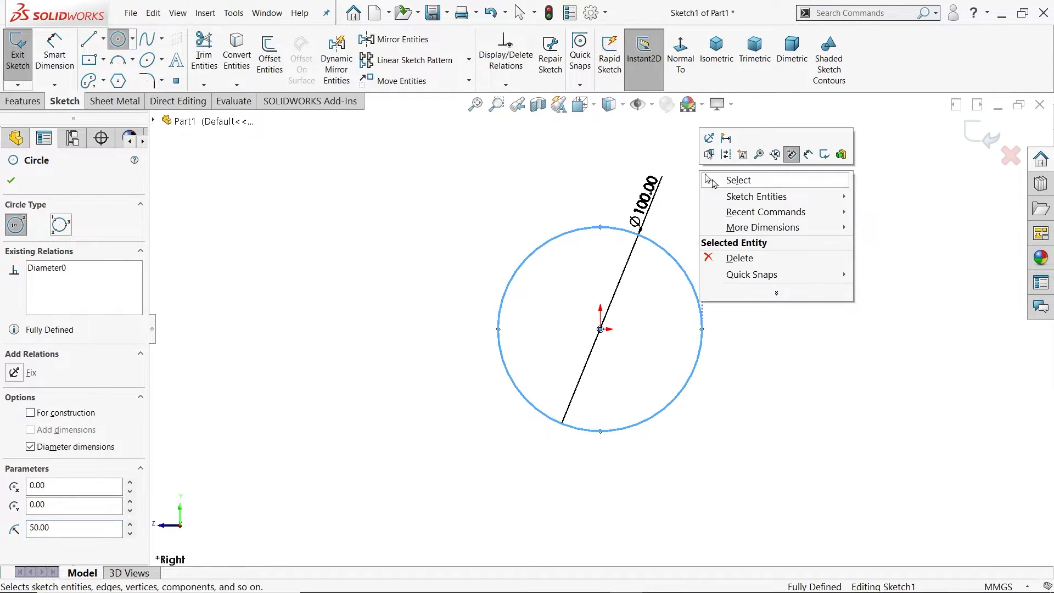
click(736, 182)
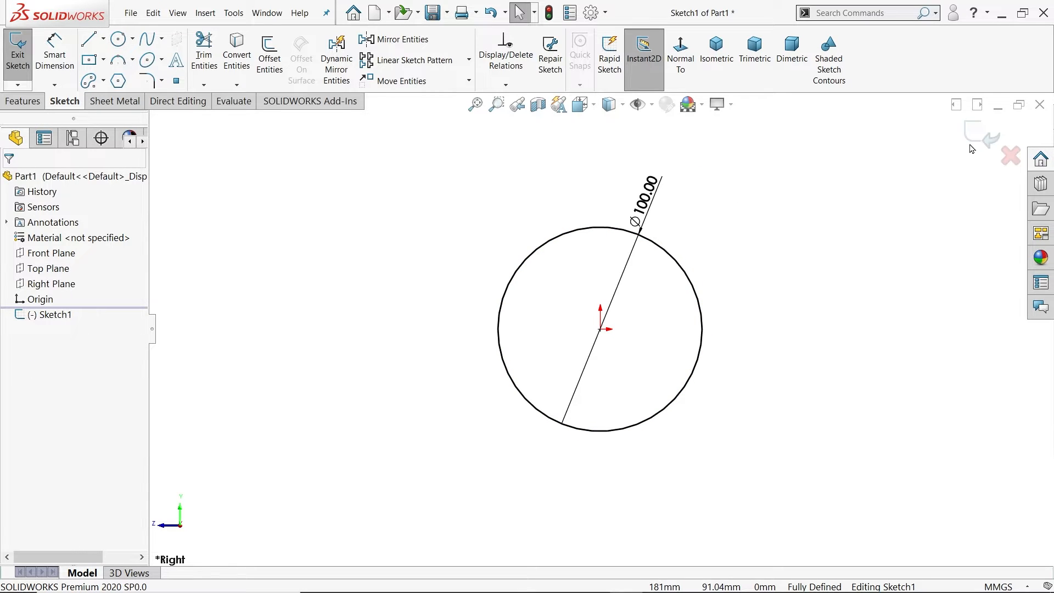
Step: Extrude the circle 75 mm as a boss with the Mid Plane end condition
click(22, 101)
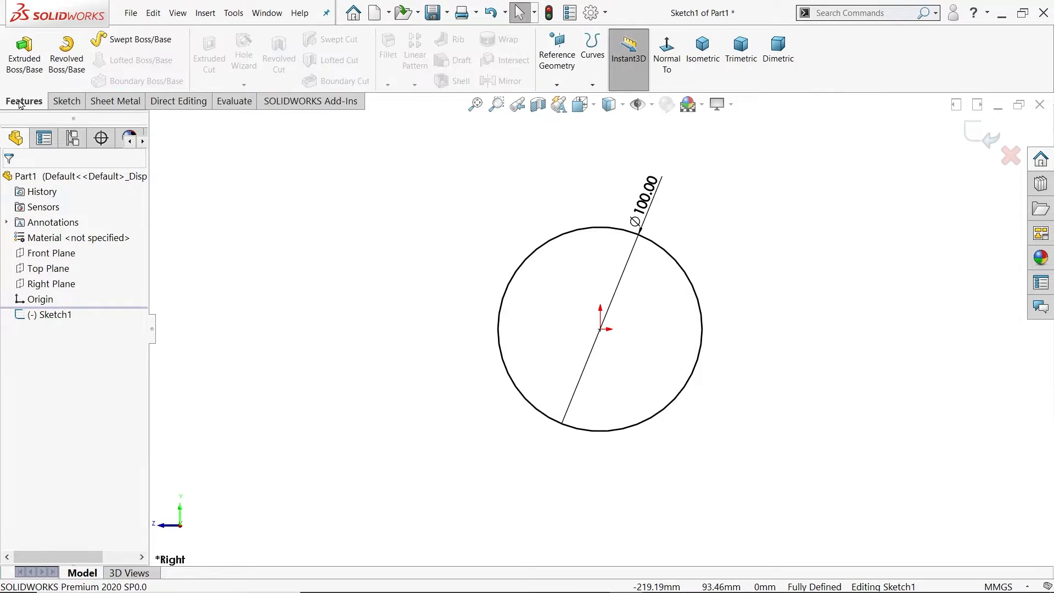
click(23, 70)
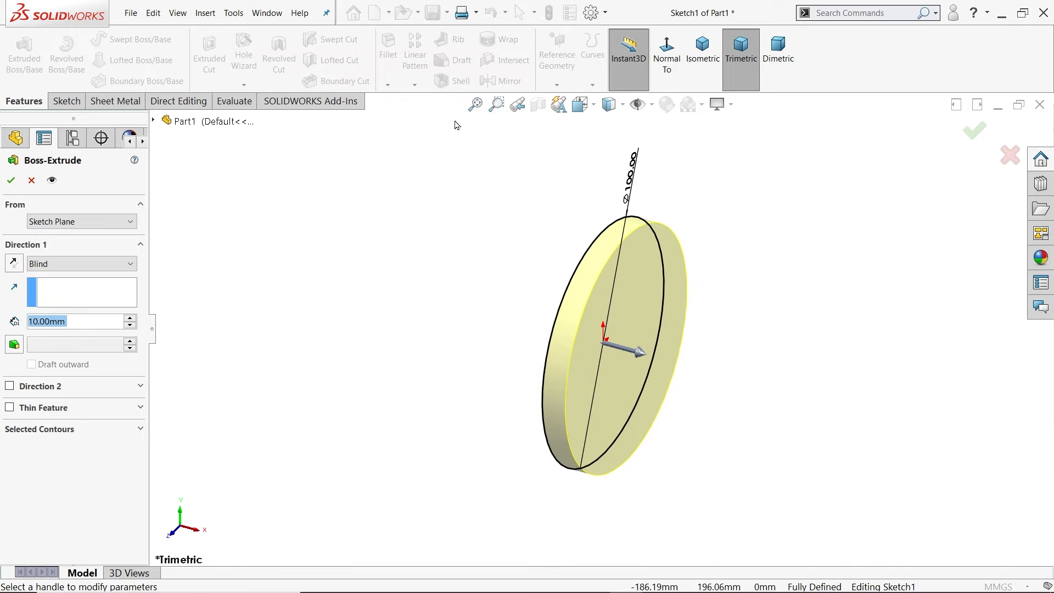
click(692, 61)
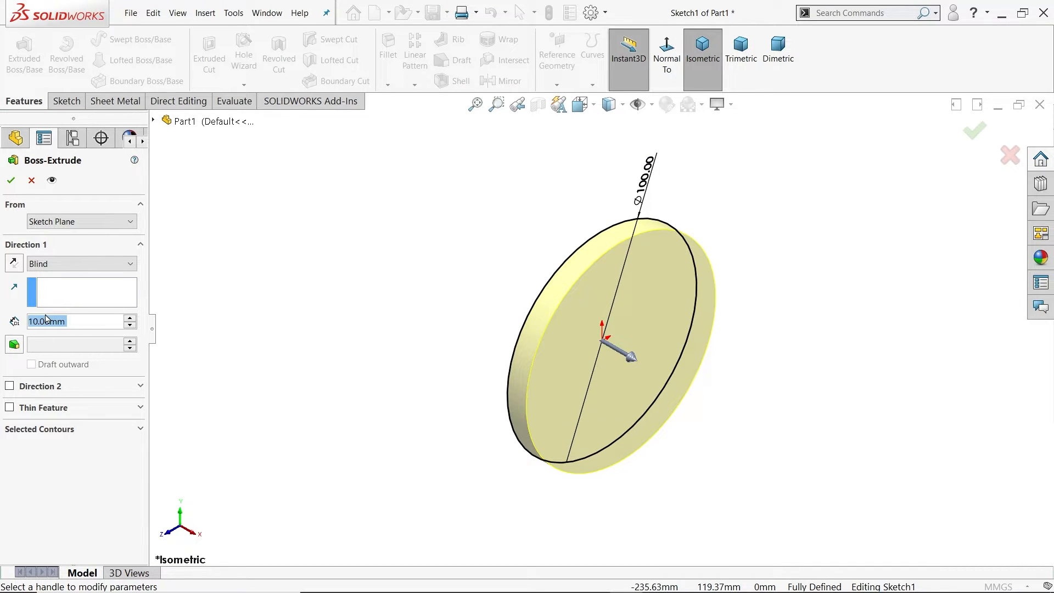
text(75)
key(Return)
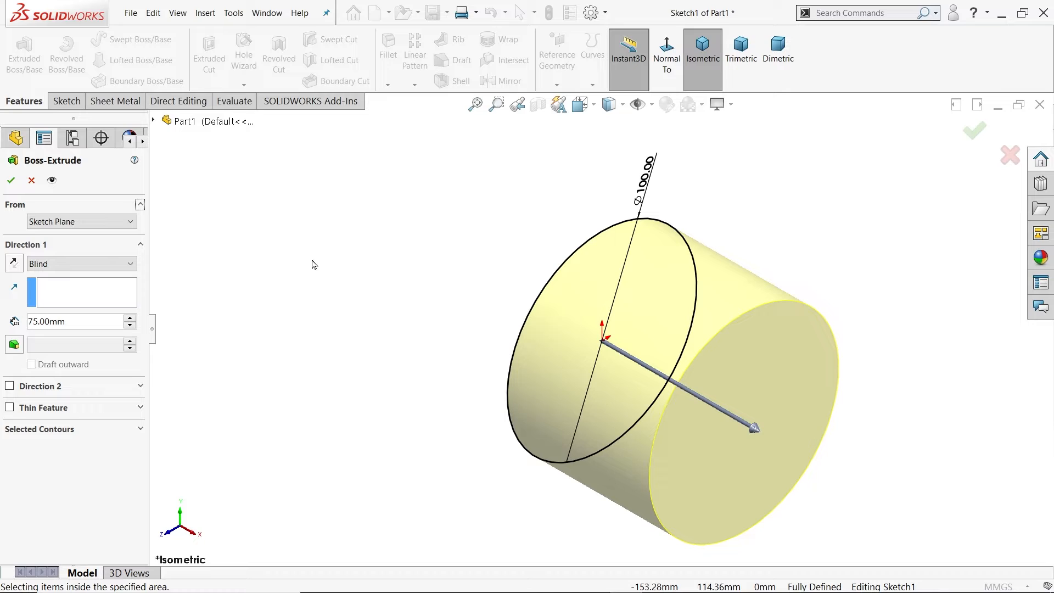
click(47, 265)
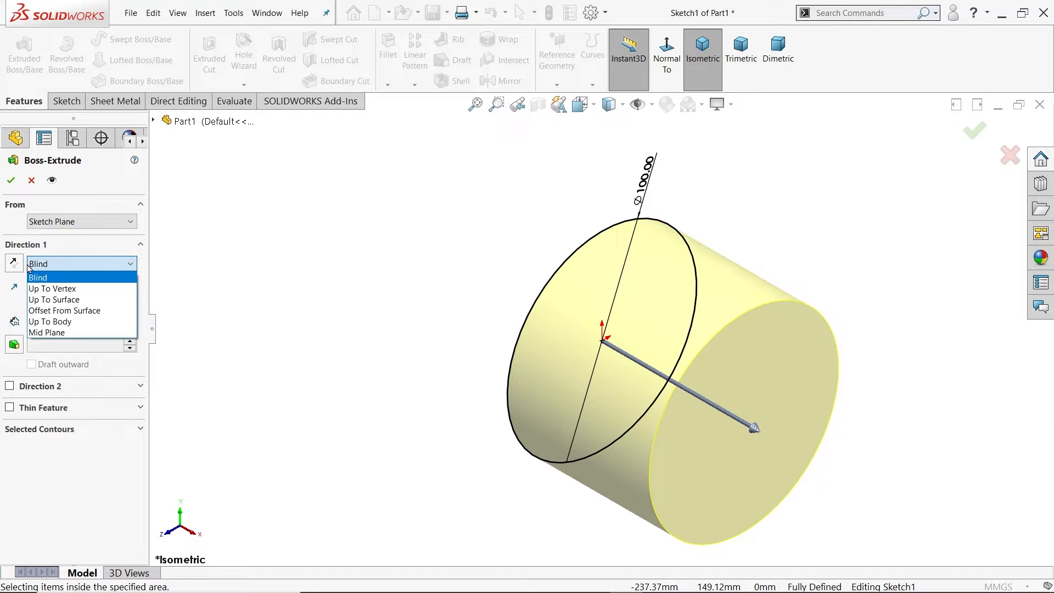
click(49, 332)
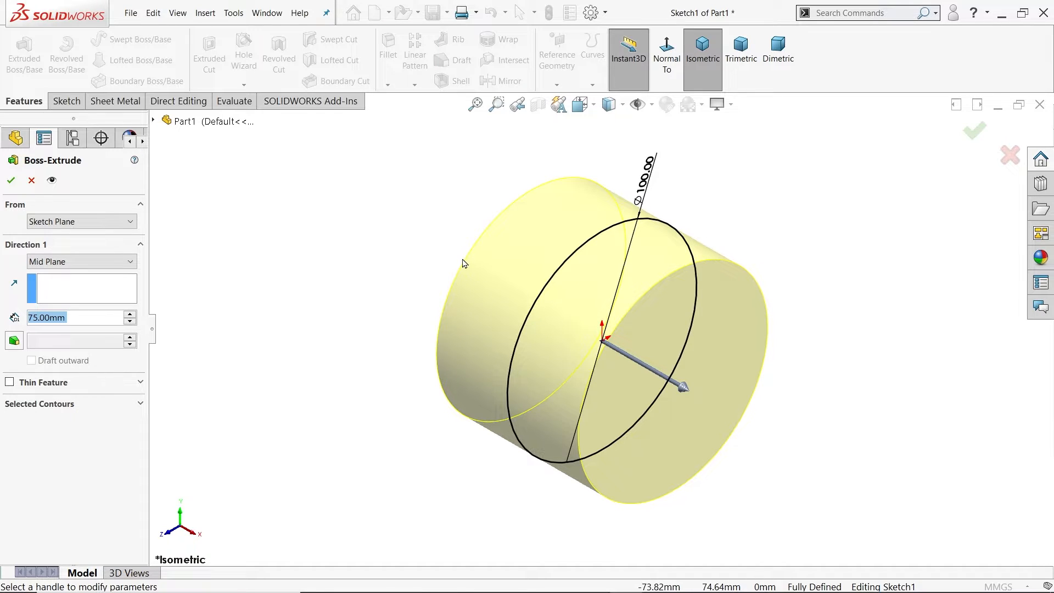
click(10, 180)
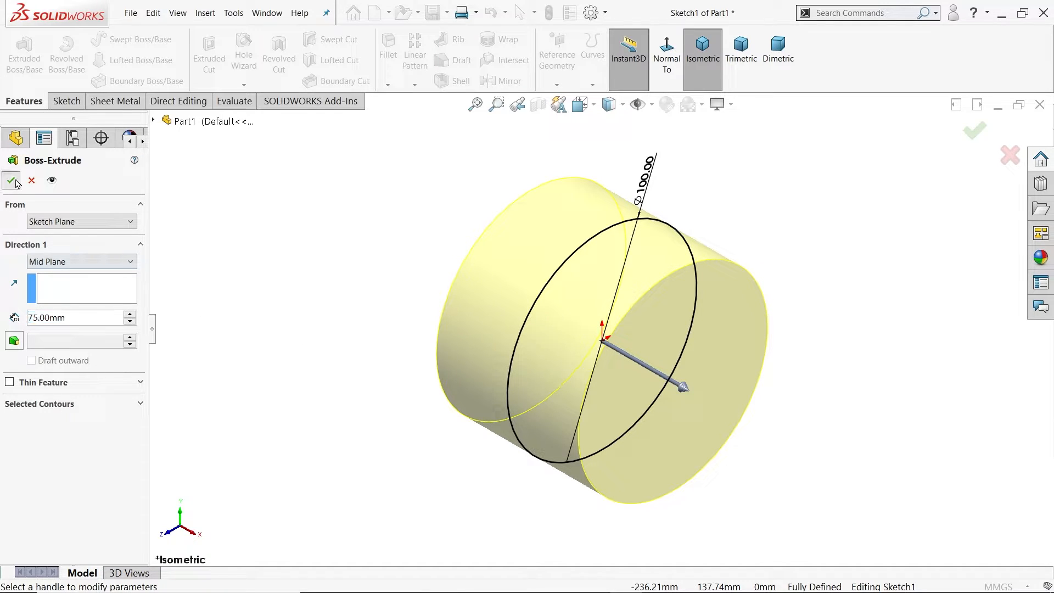
scroll(288, 248, up, 4)
scroll(507, 392, down, 1)
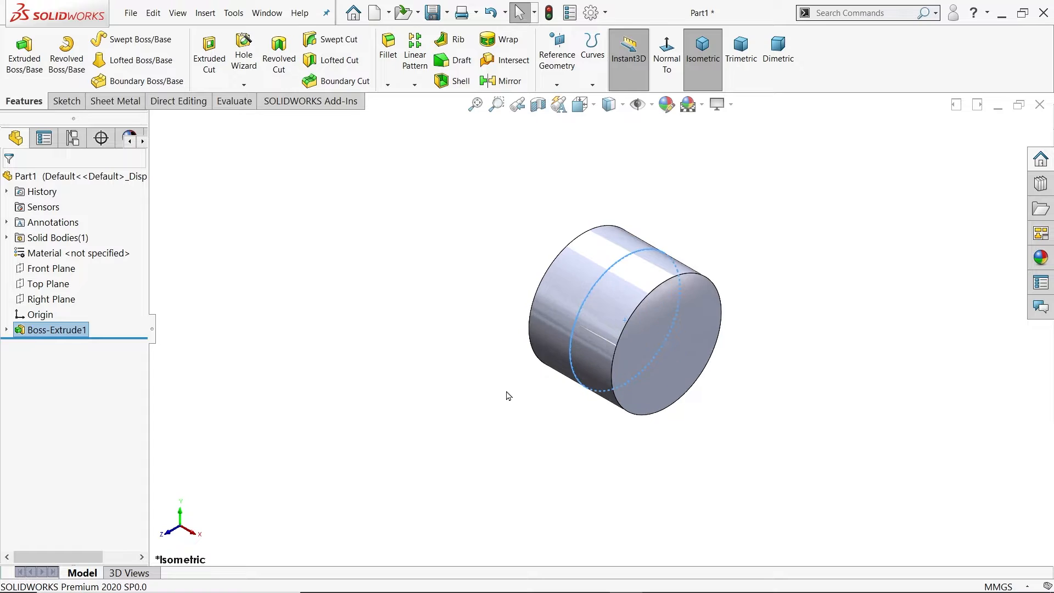
Step: Start a reference plane offset from the Top Plane
click(557, 83)
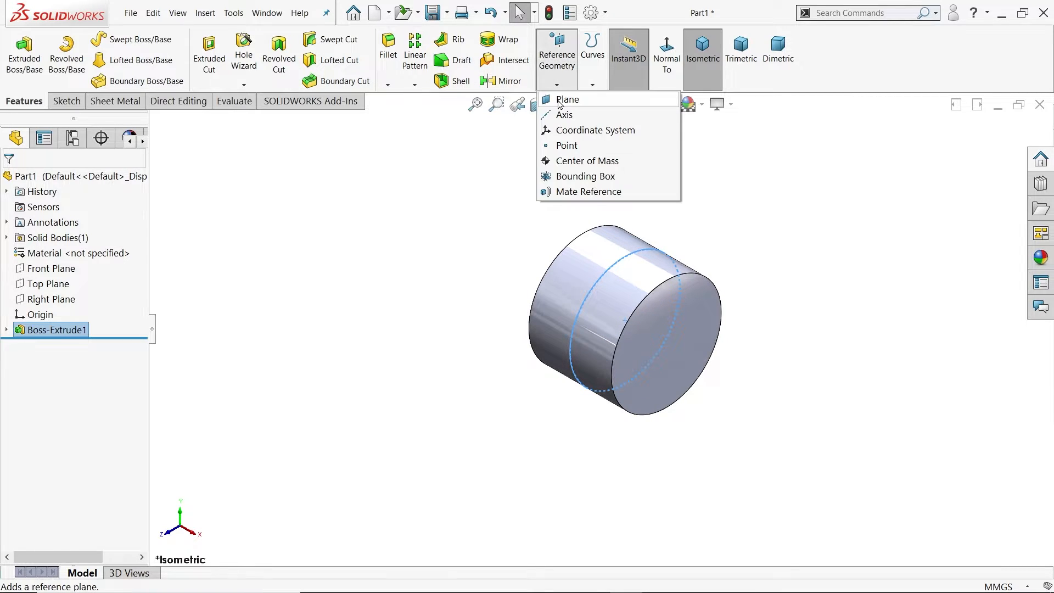
click(561, 98)
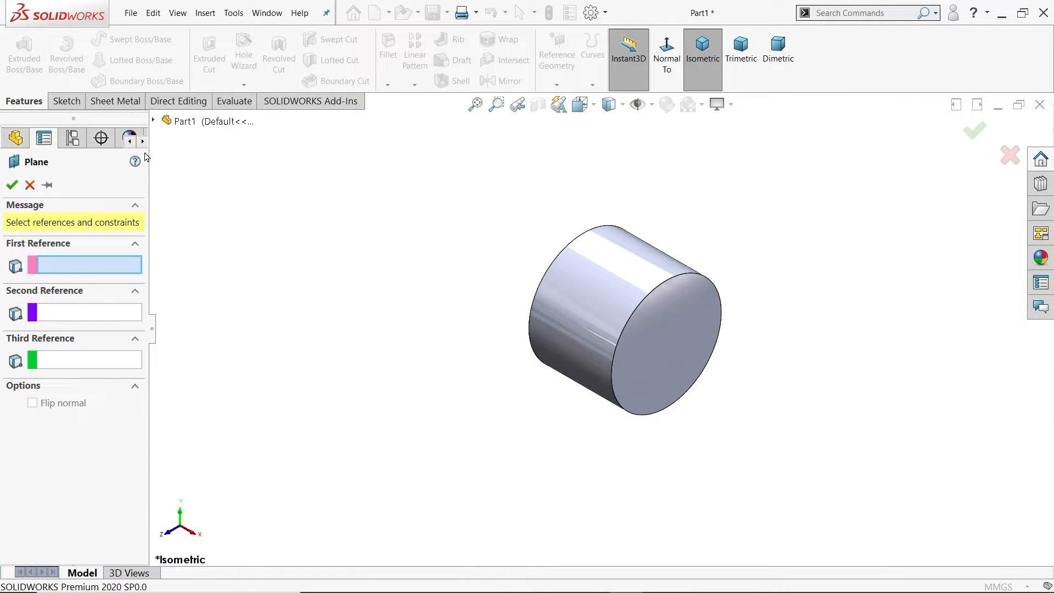
click(155, 121)
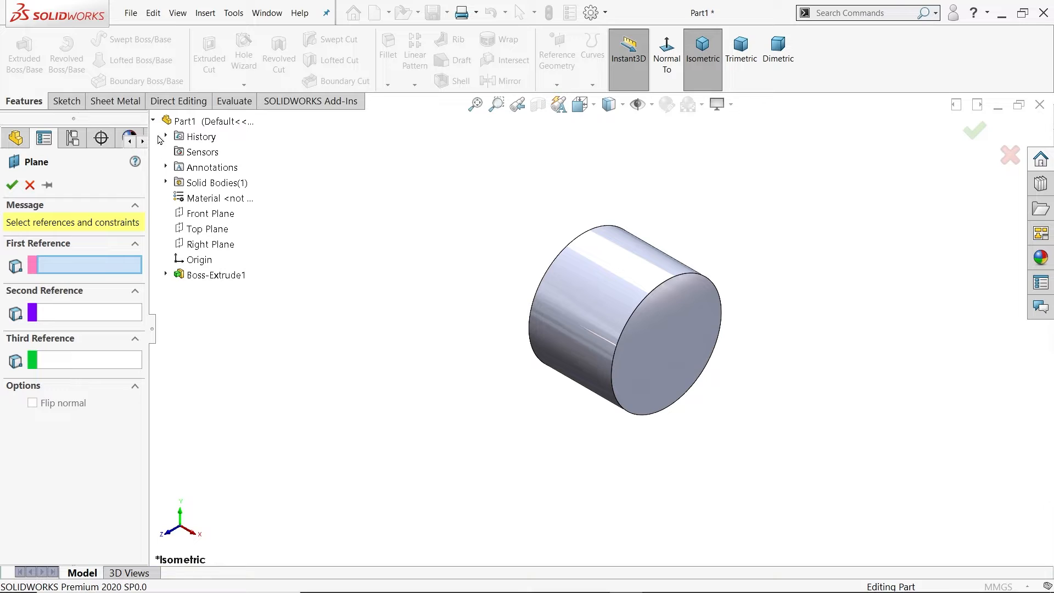
click(202, 230)
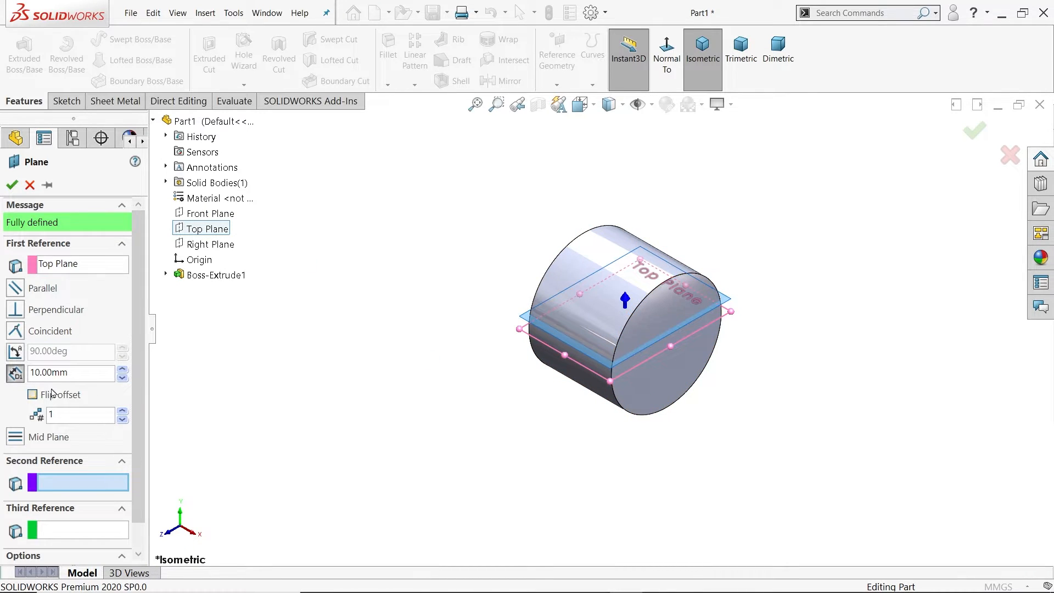
Step: Increase the new plane's offset distance to 80 mm
click(123, 370)
click(123, 370)
click(123, 370)
click(123, 369)
click(123, 369)
click(123, 369)
click(123, 371)
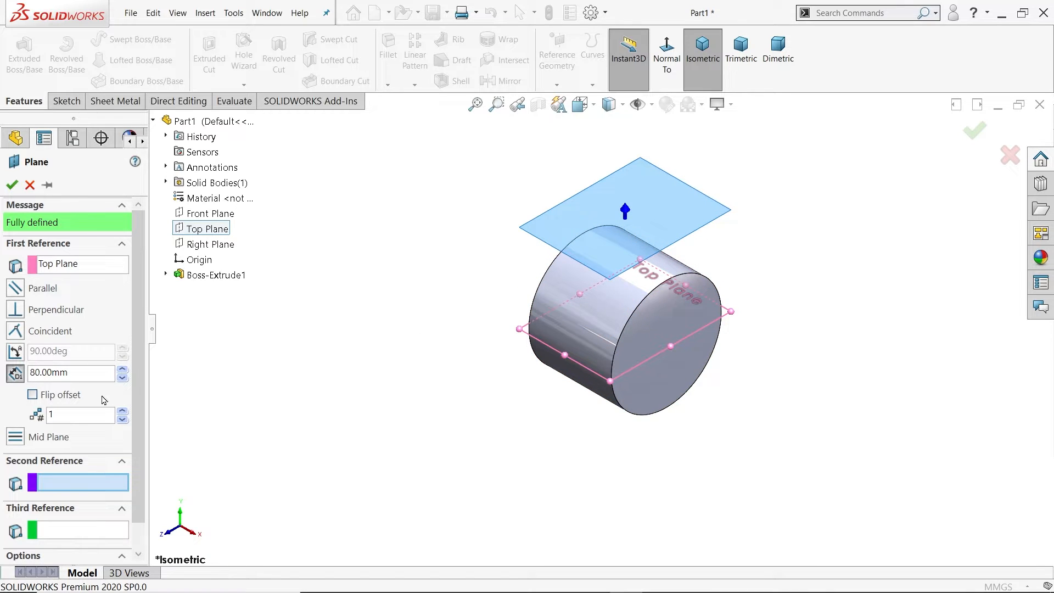
Step: Set the plane's offset to 145 mm, flipped to lie below the cylinder, and create the plane
drag(73, 372, 12, 375)
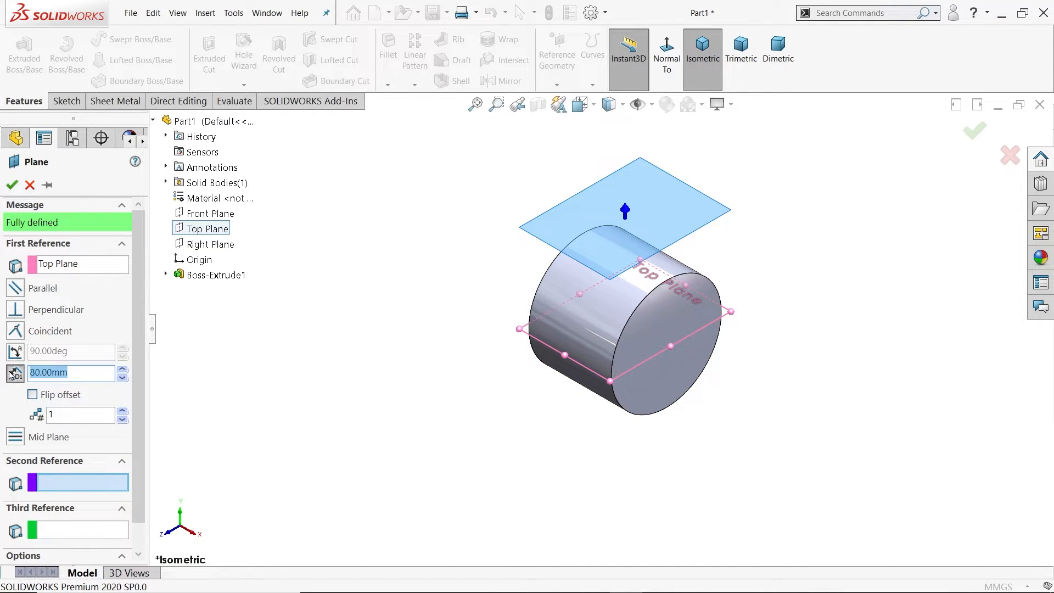
text(145)
key(Return)
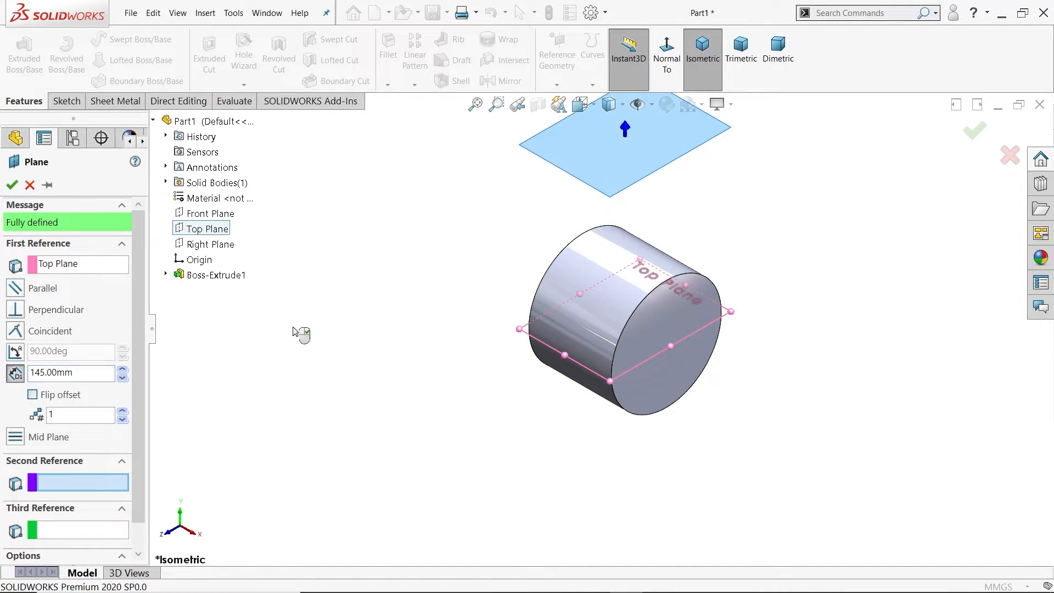
click(33, 394)
scroll(419, 417, up, 2)
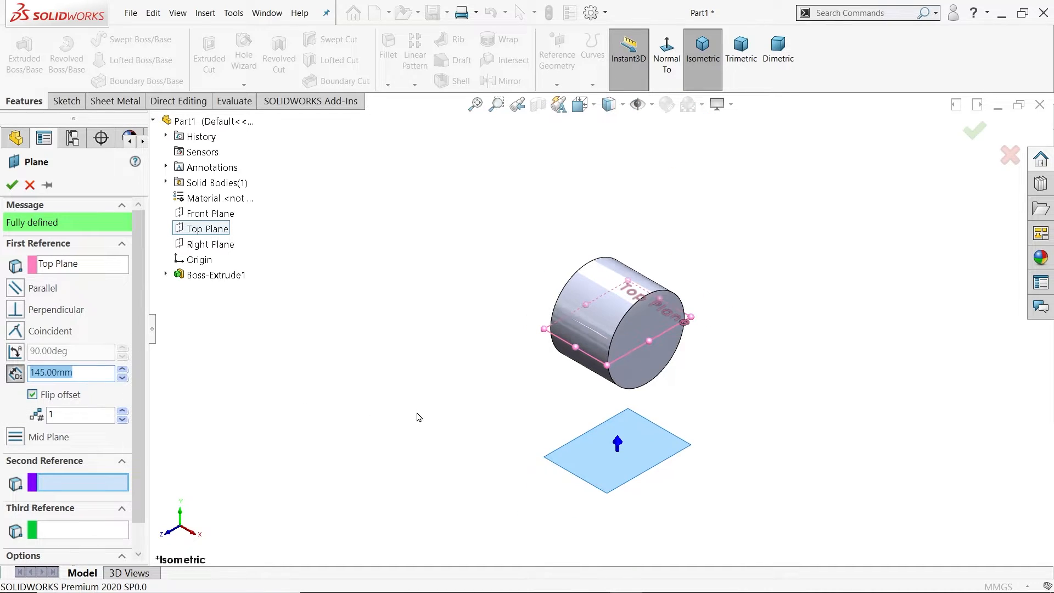
click(12, 184)
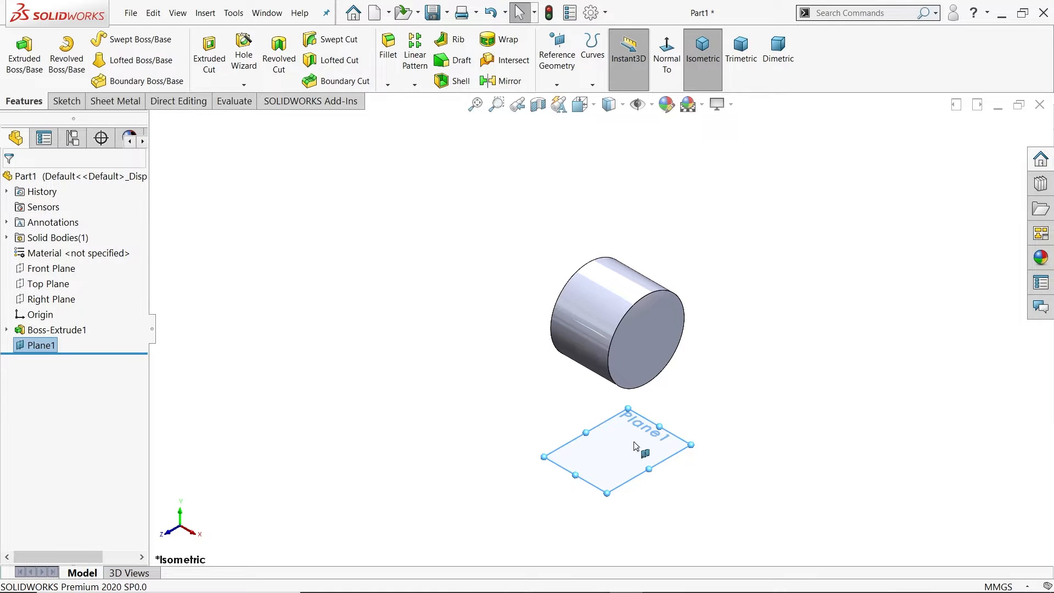
Step: Sketch a 55 mm diameter circle on the offset plane below the cylinder, directly in front of the origin
click(65, 101)
click(17, 53)
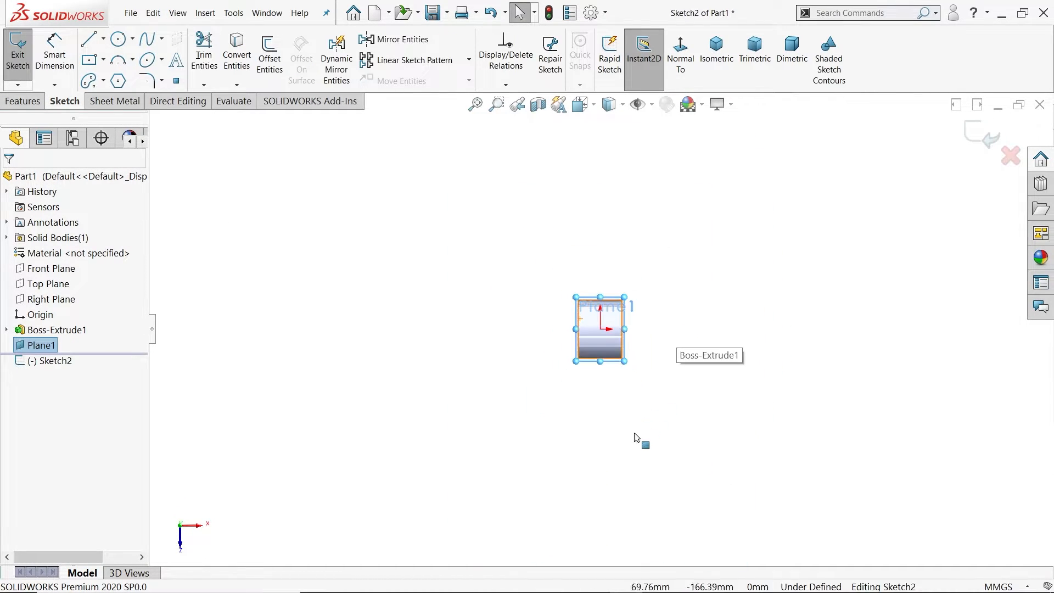
click(119, 39)
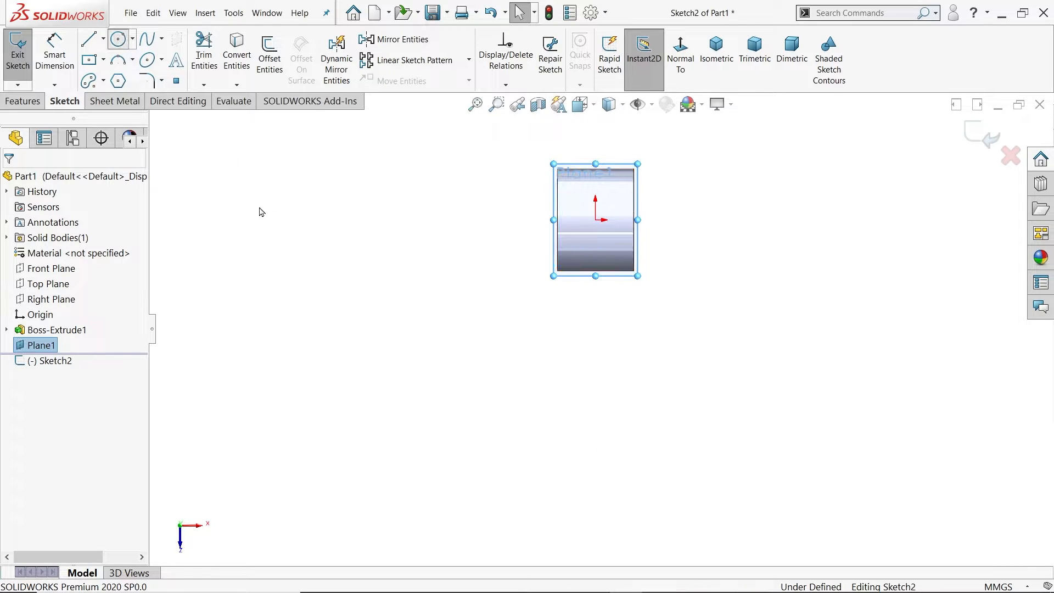
click(596, 464)
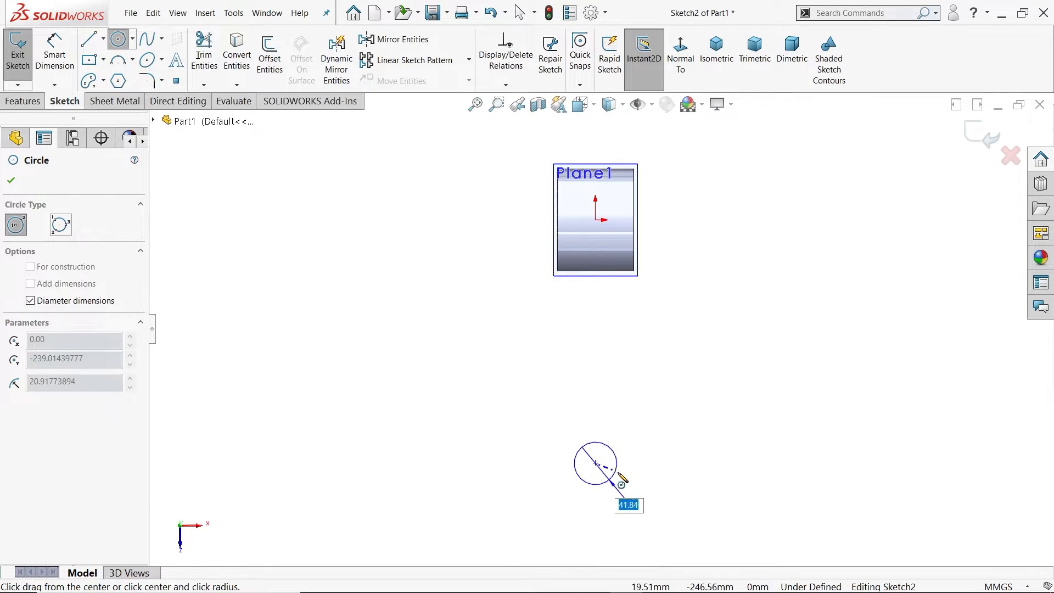
text(55)
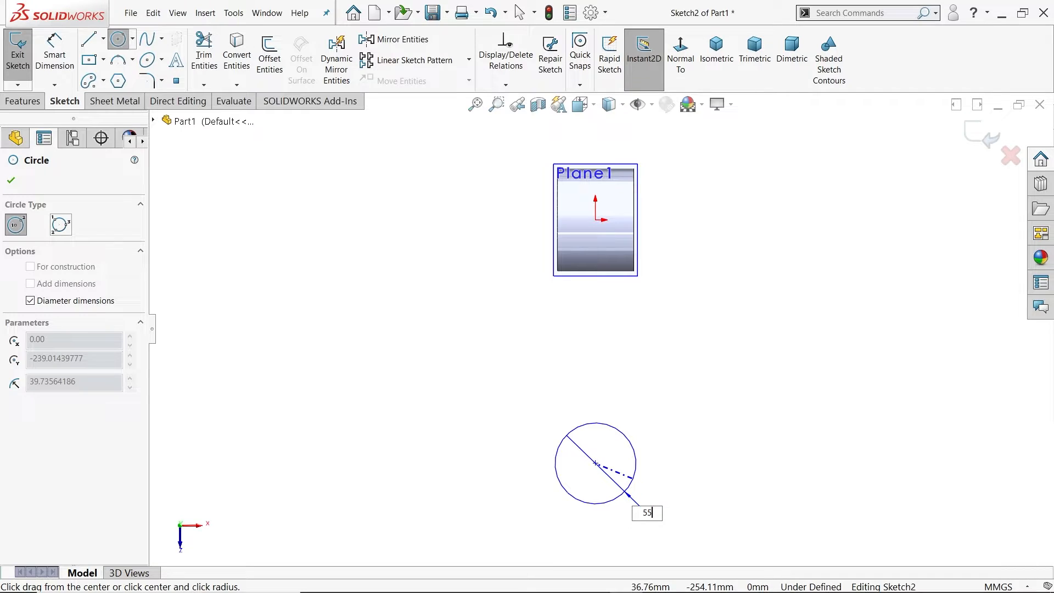
key(Return)
scroll(656, 443, down, 2)
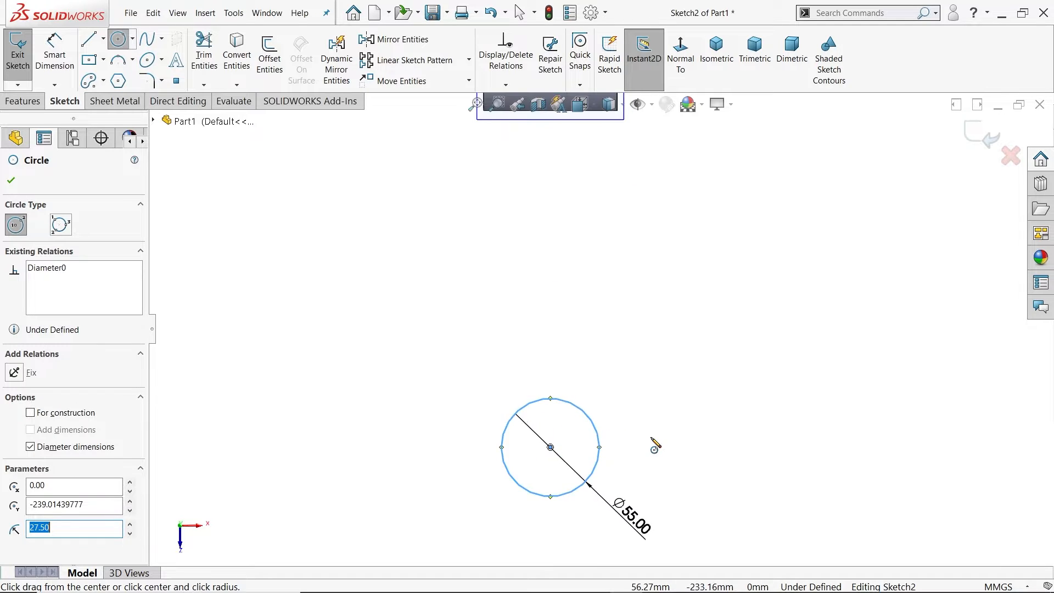
scroll(661, 384, up, 3)
right_click(682, 321)
click(715, 331)
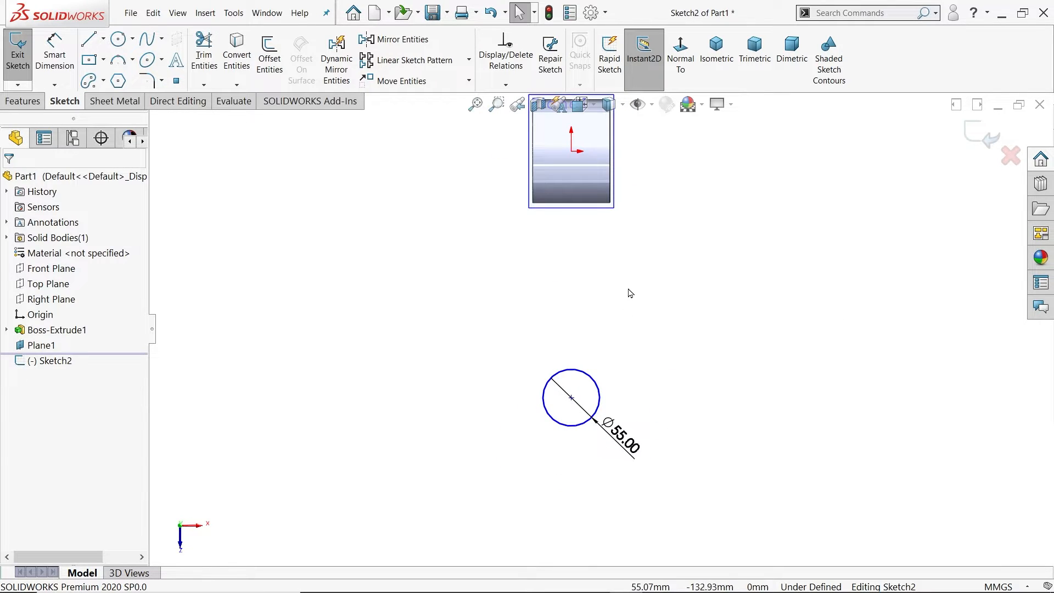
Step: Dimension the circle's centre 175 mm from the origin
scroll(623, 256, up, 1)
scroll(623, 256, down, 1)
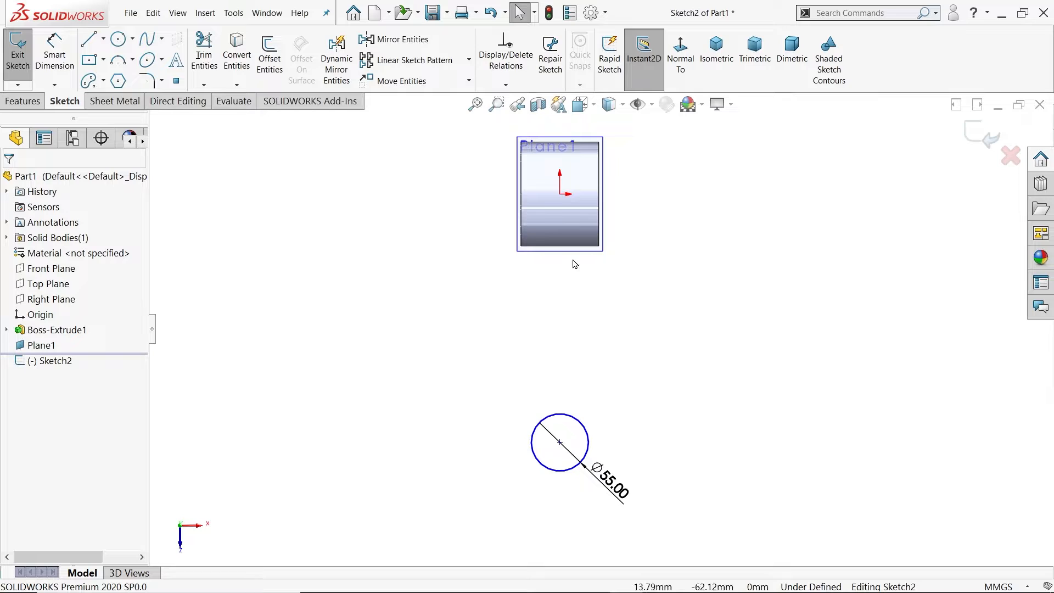
click(68, 62)
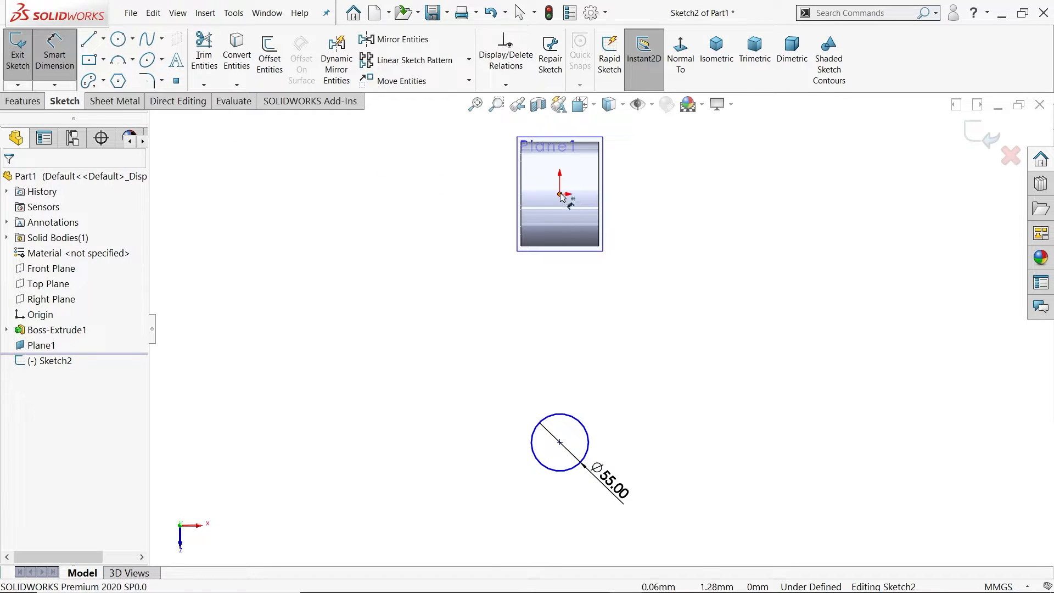
click(560, 442)
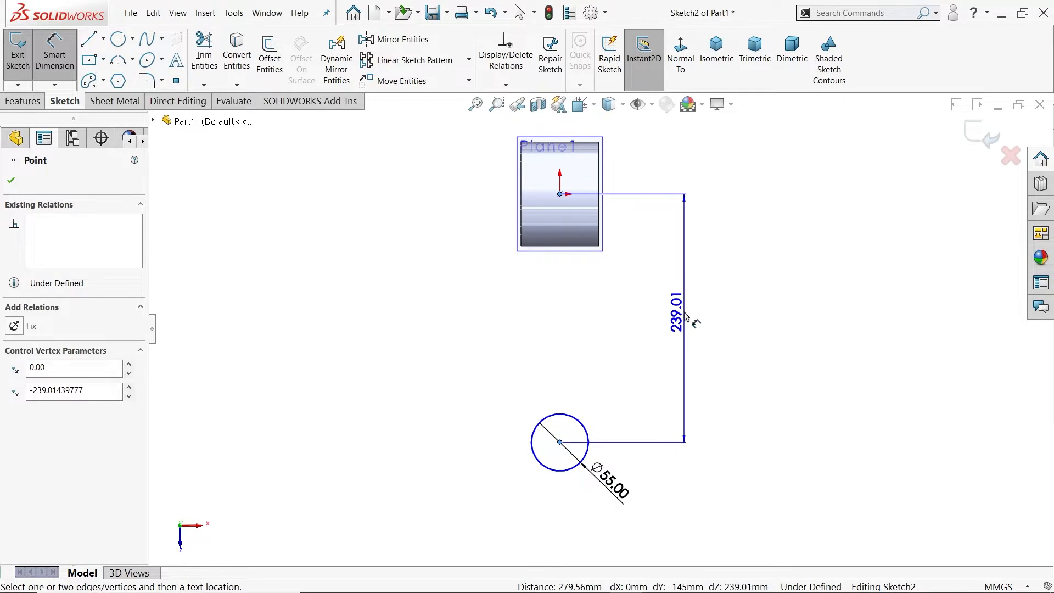
click(686, 317)
text(175)
key(Return)
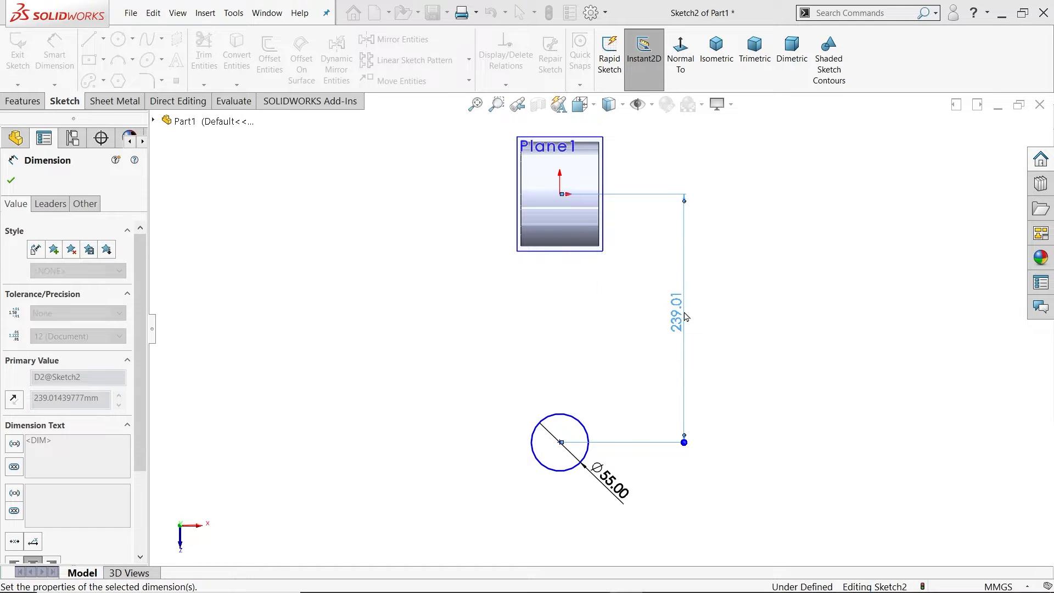
right_click(758, 298)
click(790, 331)
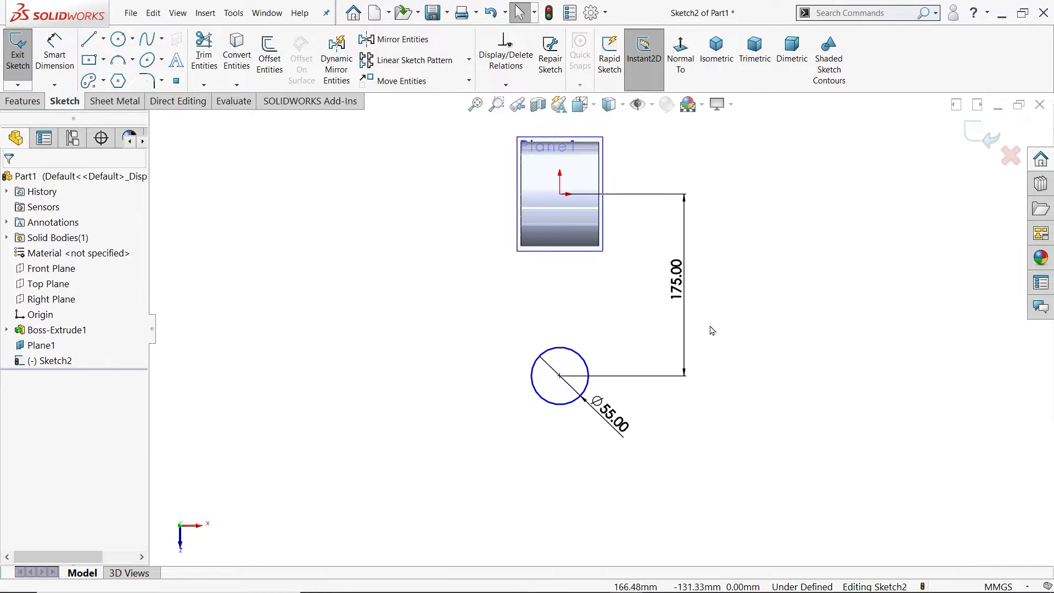
Step: Add a Vertical relation between the circle's centre and the origin
scroll(584, 250, down, 2)
scroll(565, 206, down, 2)
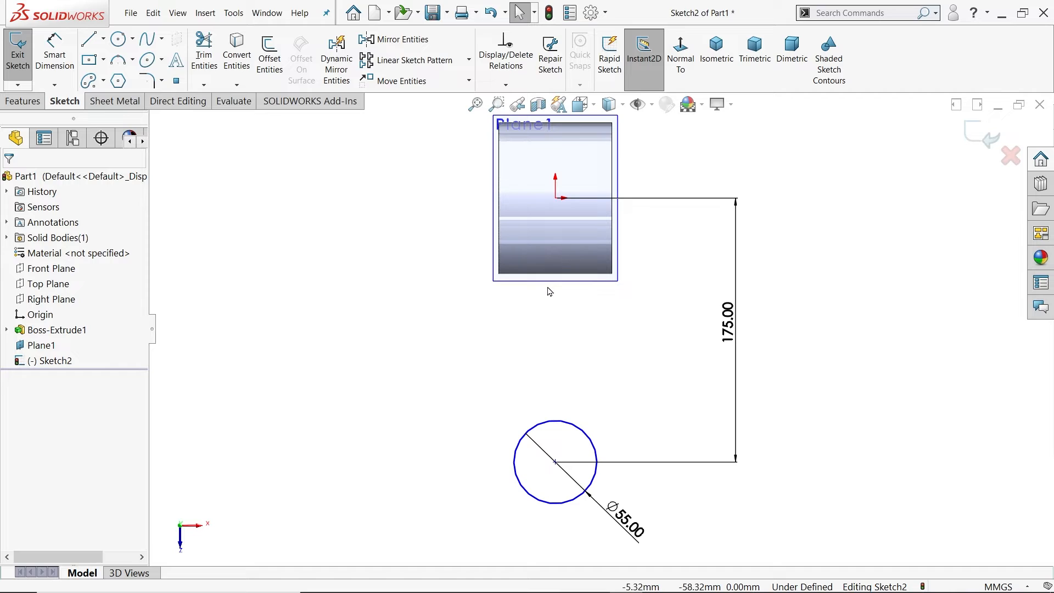
click(556, 461)
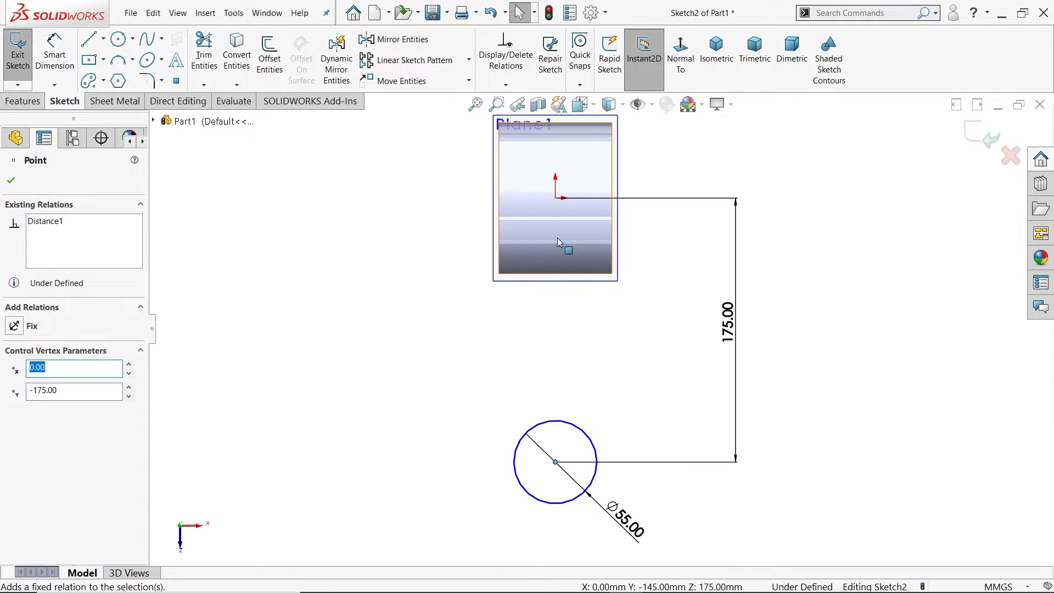
ctrl+click(556, 200)
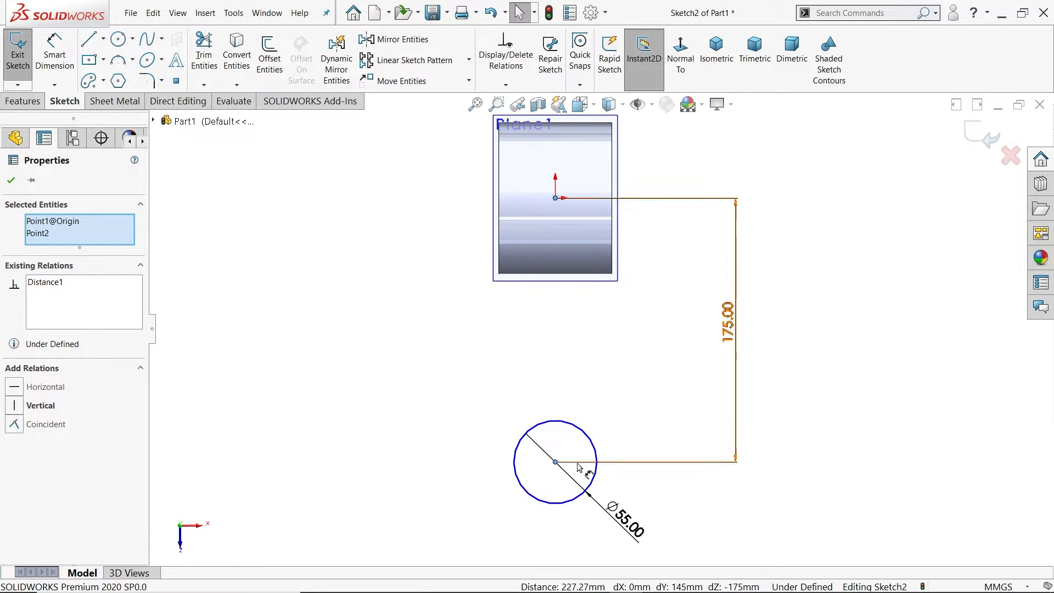
click(39, 406)
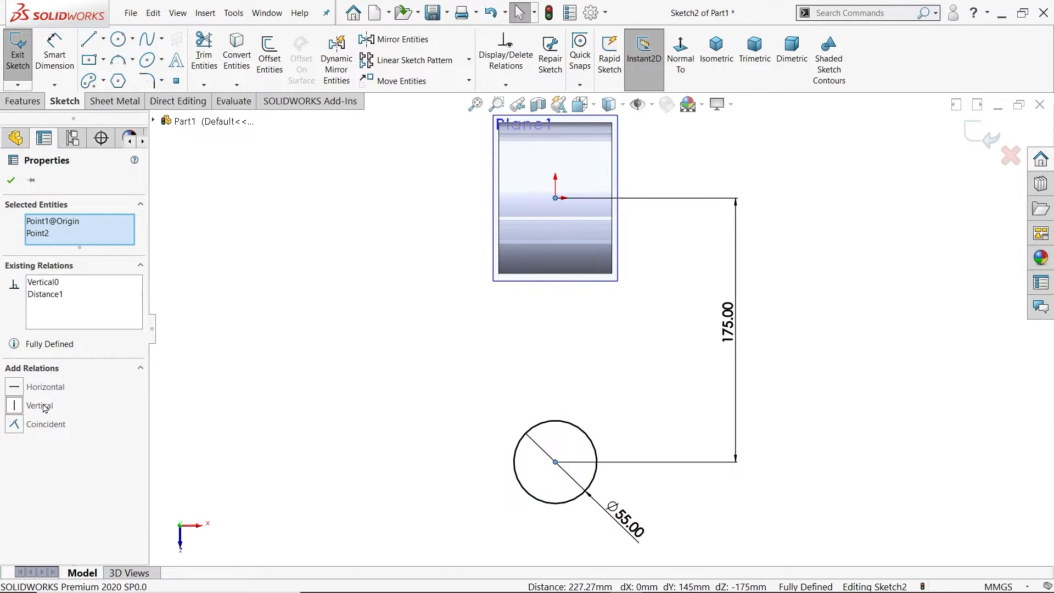
click(716, 52)
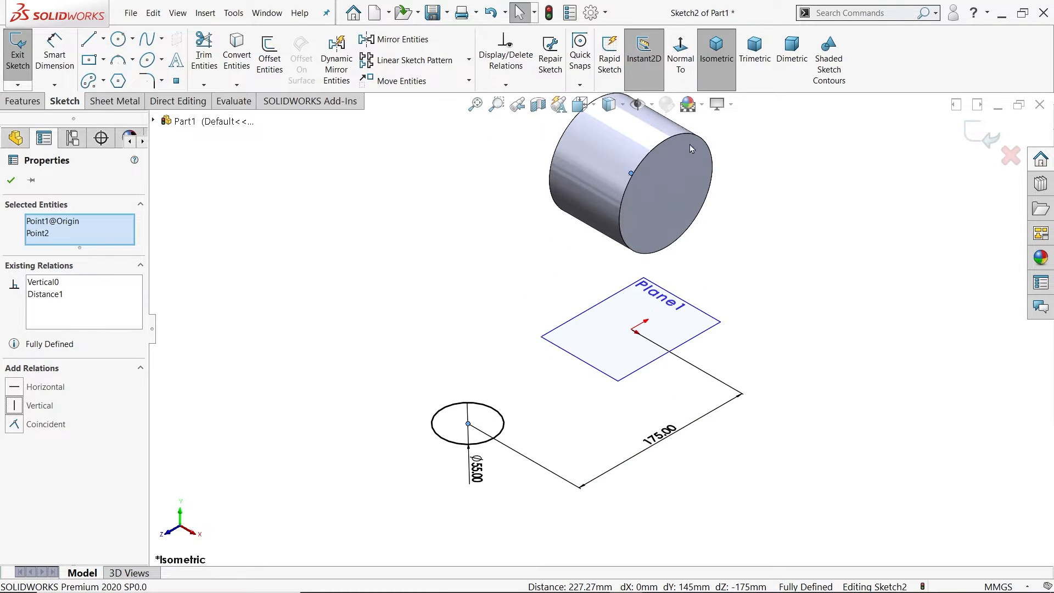
click(11, 182)
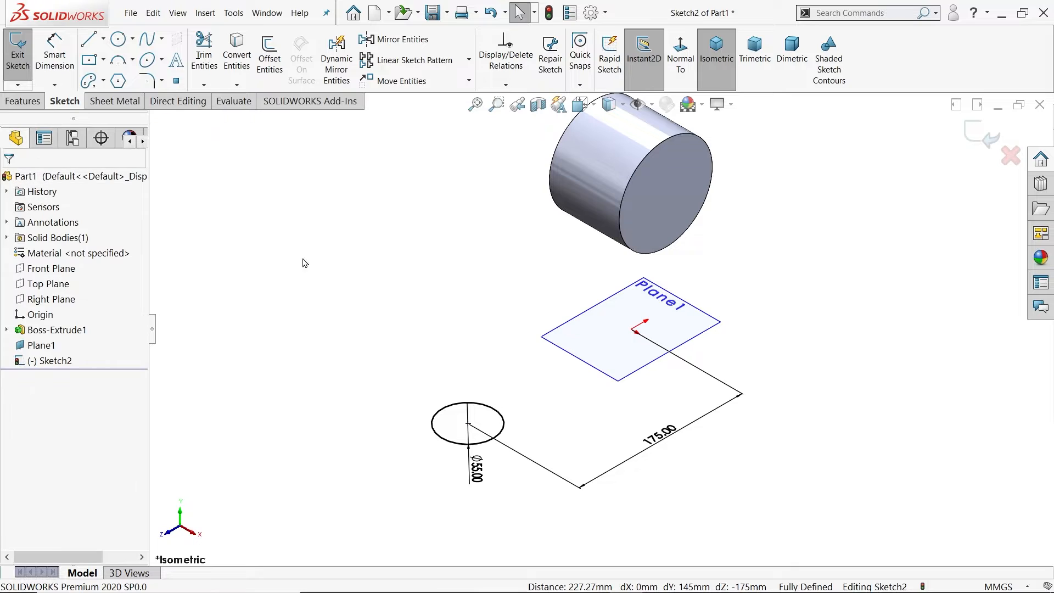
Step: Extrude the 55 mm circle upward as a Blind boss 55 mm deep
middle_drag(510, 332, 492, 306)
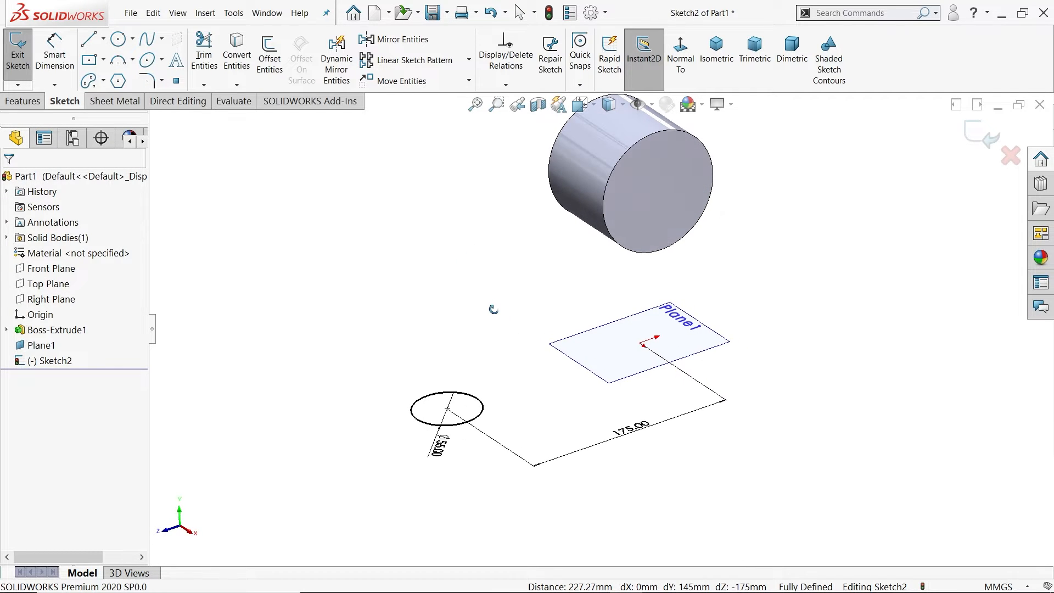
click(22, 102)
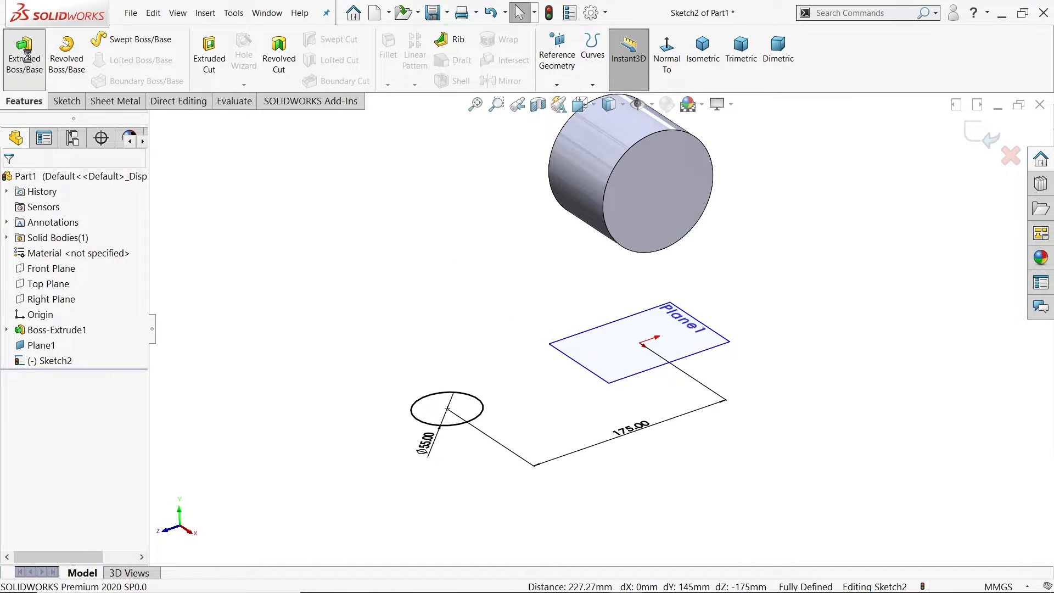
click(33, 69)
scroll(566, 469, down, 3)
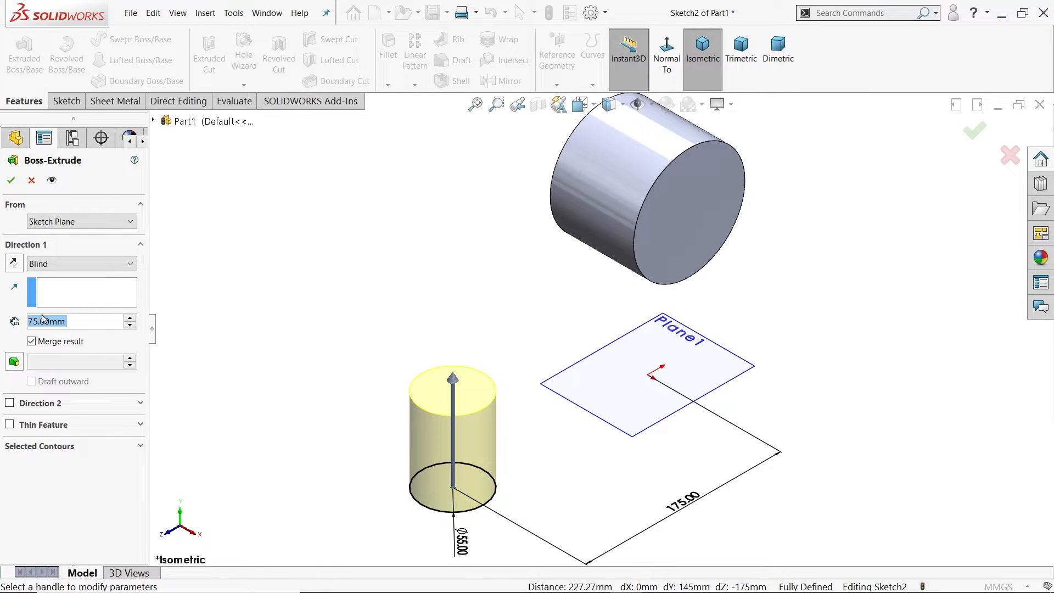
click(59, 265)
click(59, 264)
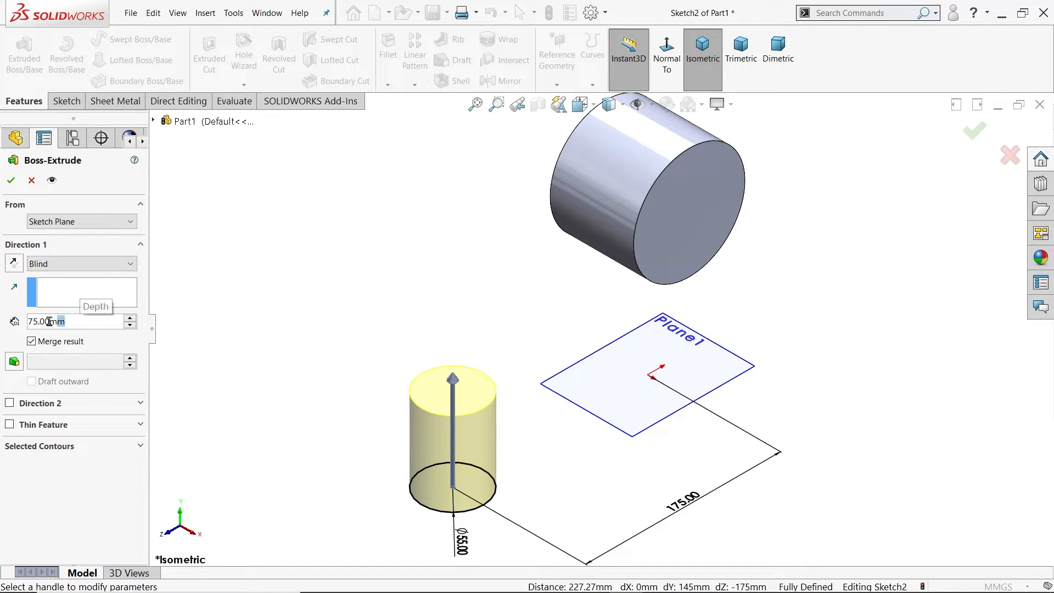
double_click(74, 321)
text(55)
click(276, 300)
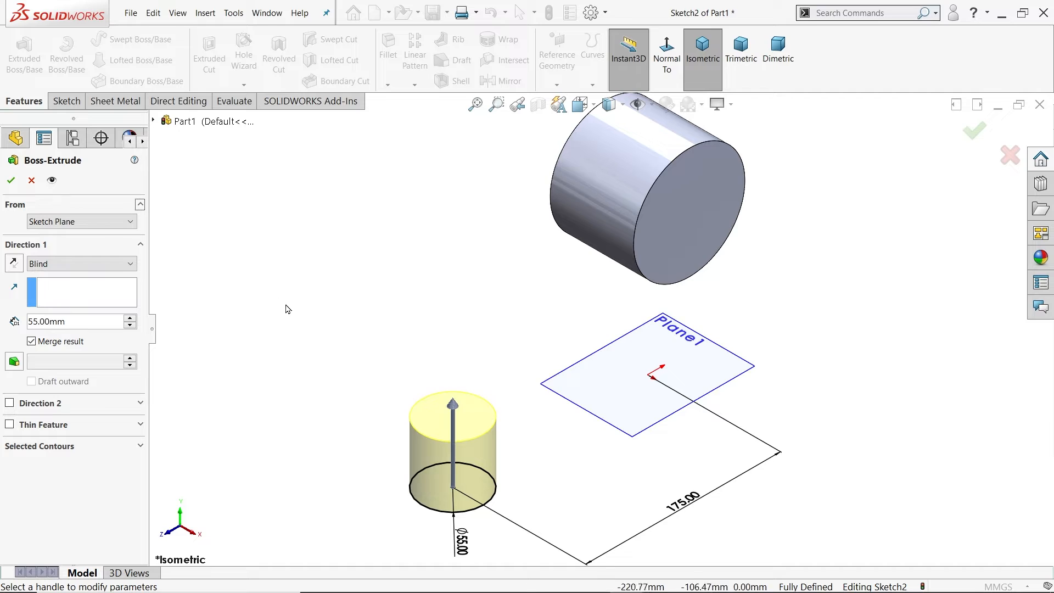
click(12, 180)
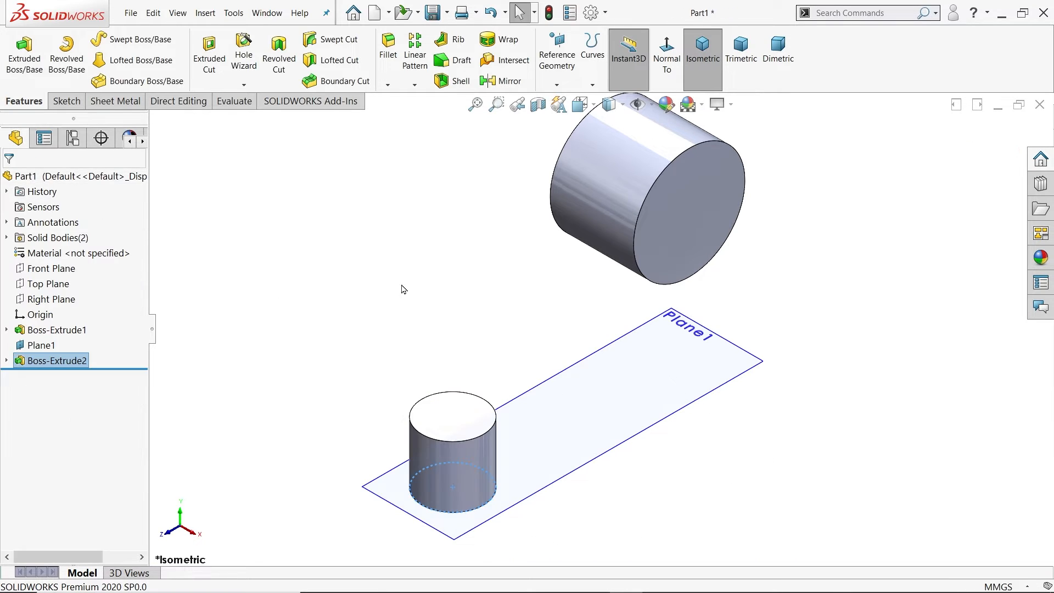
Step: Hide the offset reference plane beneath the two cylinders
click(424, 295)
mouse_move(424, 294)
middle_down()
mouse_move(335, 225)
mouse_move(388, 278)
mouse_move(419, 280)
mouse_move(423, 298)
middle_up()
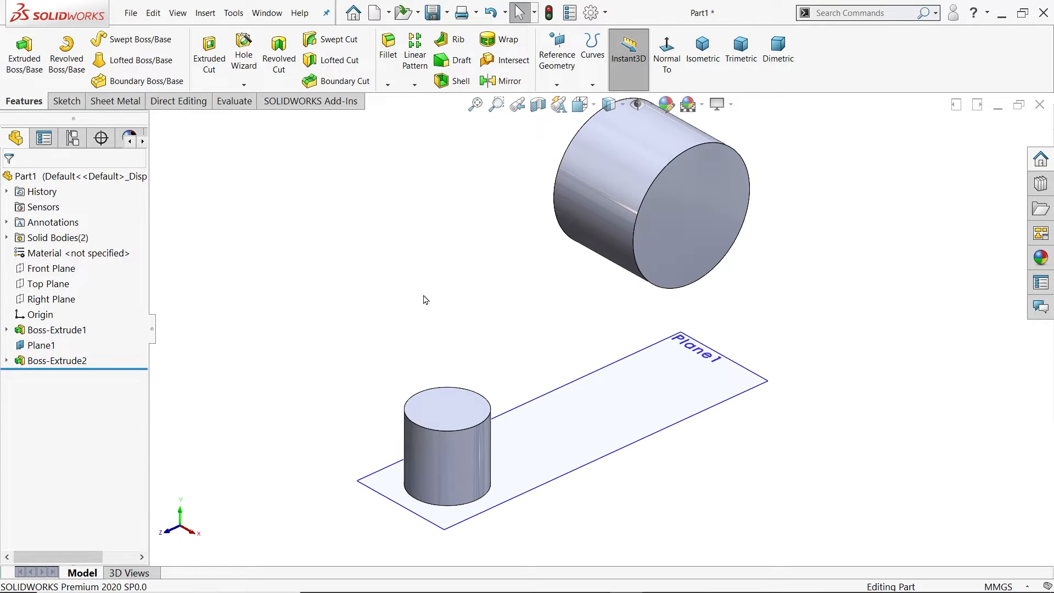
click(677, 365)
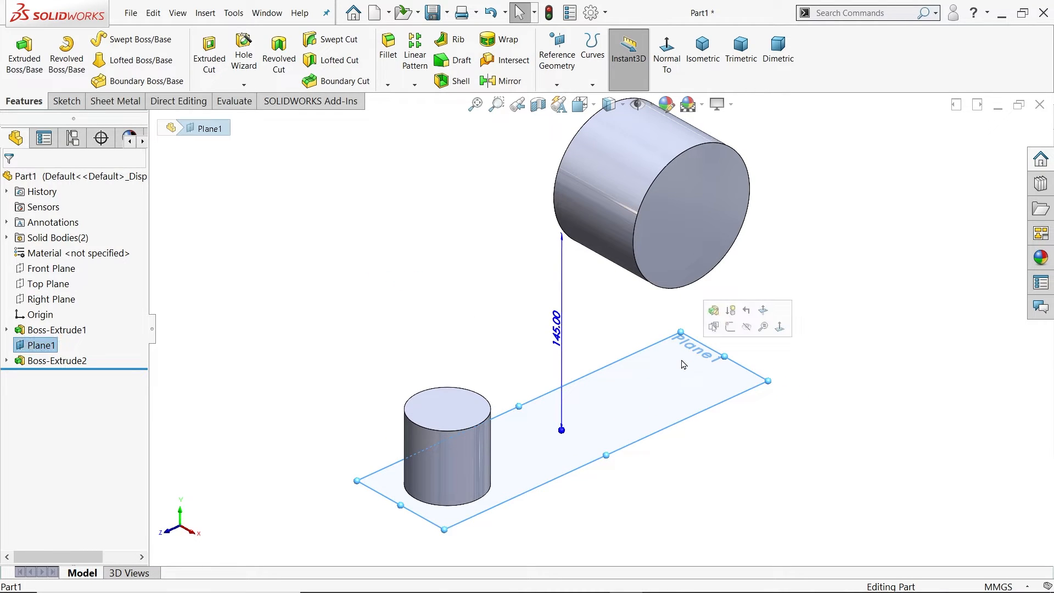
click(746, 329)
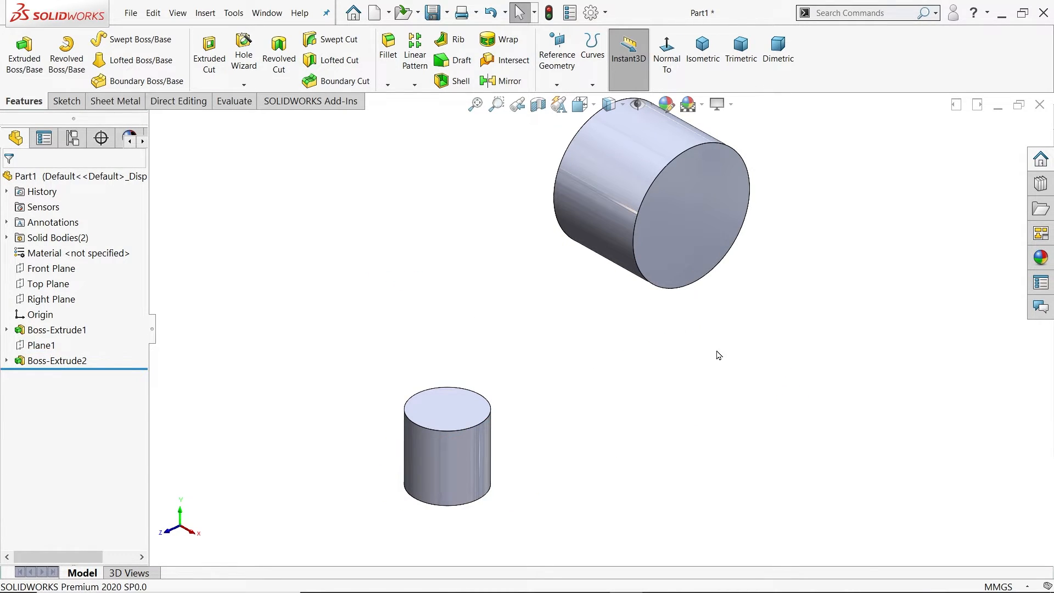
Step: Switch to the Exercise 131 drawing in Photos and examine the arm's dimensions in the front view and Section N-N
key(alt+Tab)
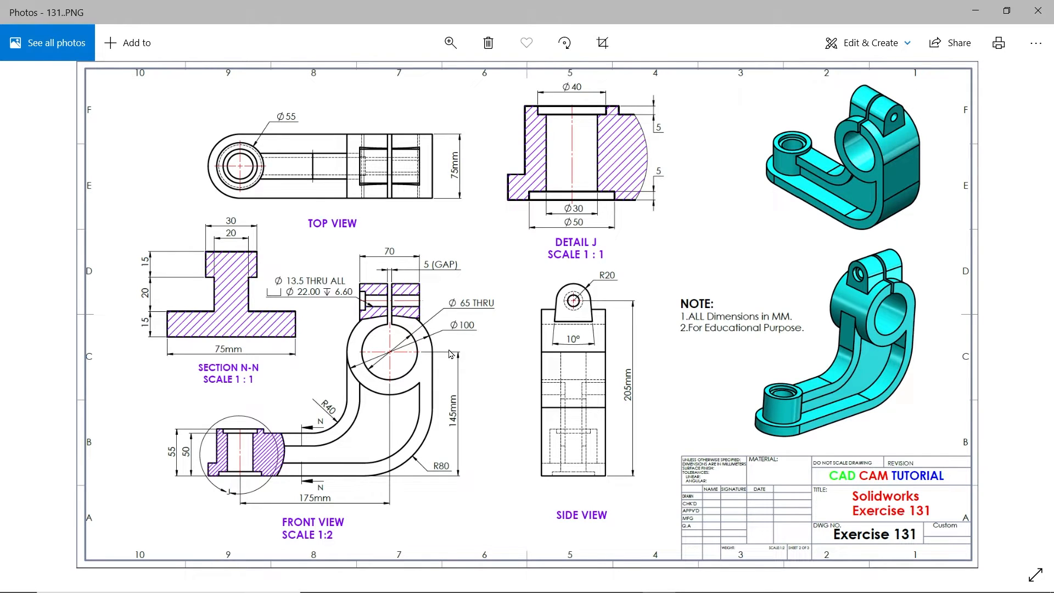
scroll(403, 378, up, 5)
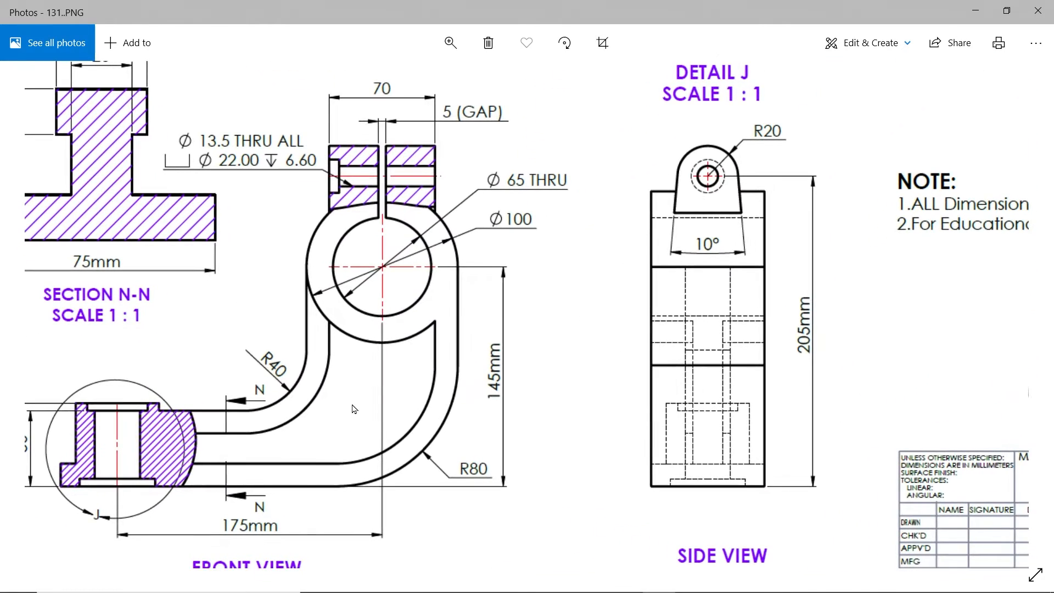
mouse_move(521, 423)
mouse_down()
mouse_move(566, 423)
mouse_move(550, 458)
mouse_up()
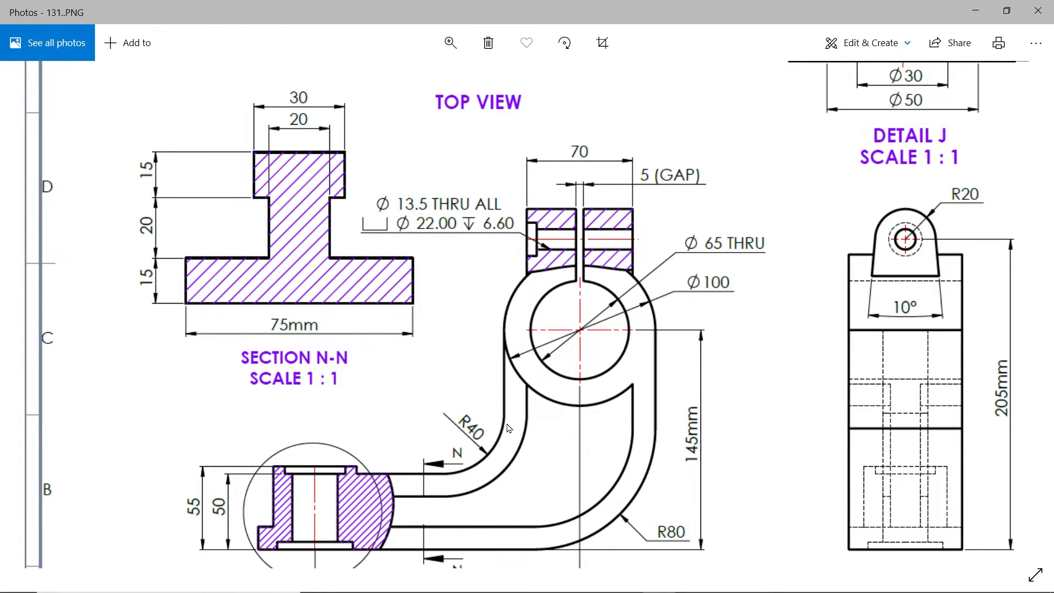
click(975, 11)
Step: Start a sketch on the Right Plane and convert the large cylinder's circular edge into it
click(52, 300)
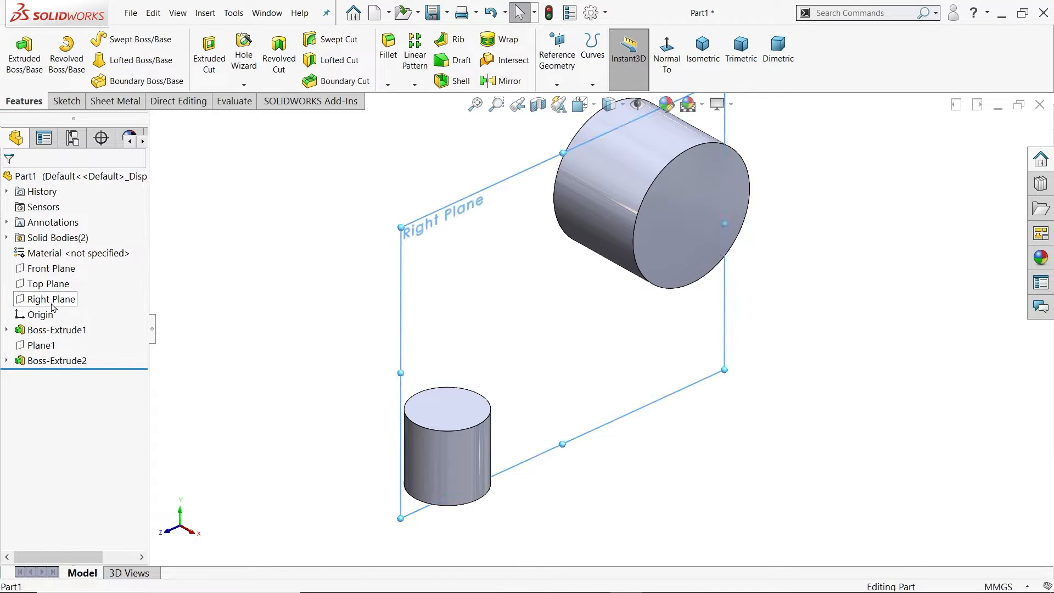
click(93, 277)
scroll(695, 341, down, 3)
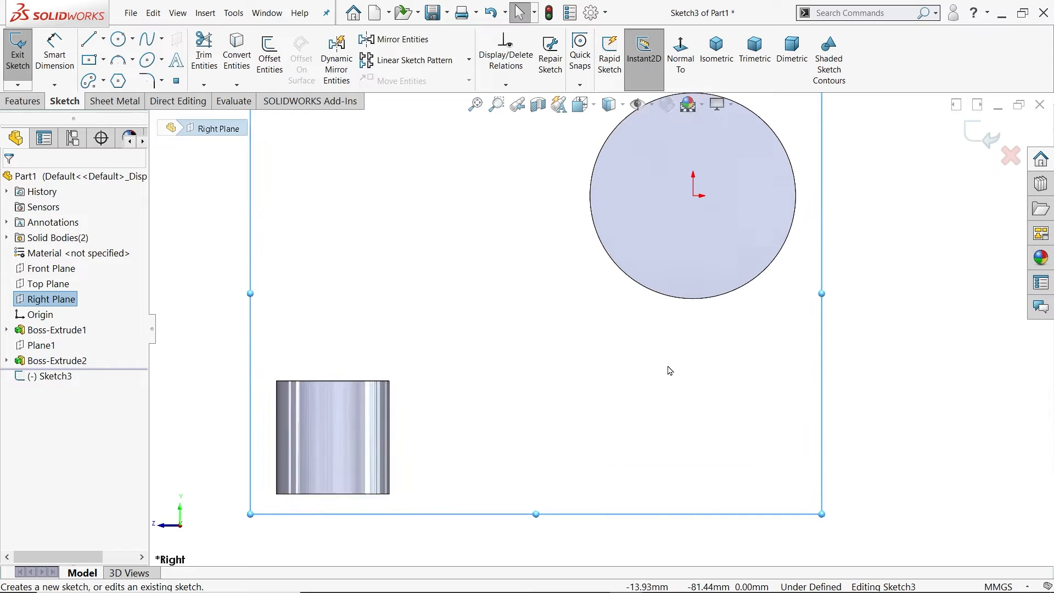
click(697, 299)
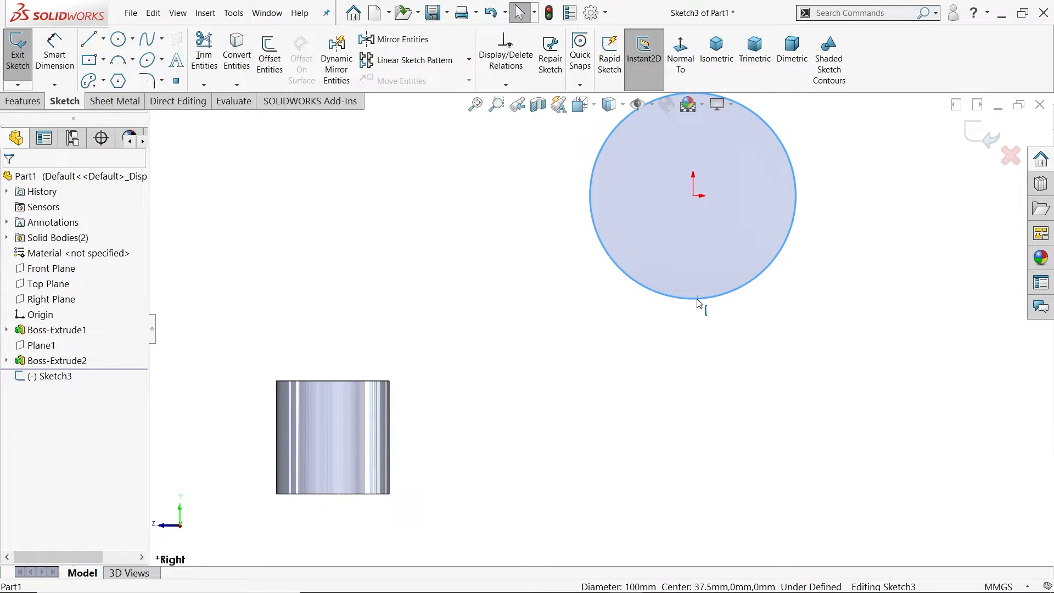
click(239, 59)
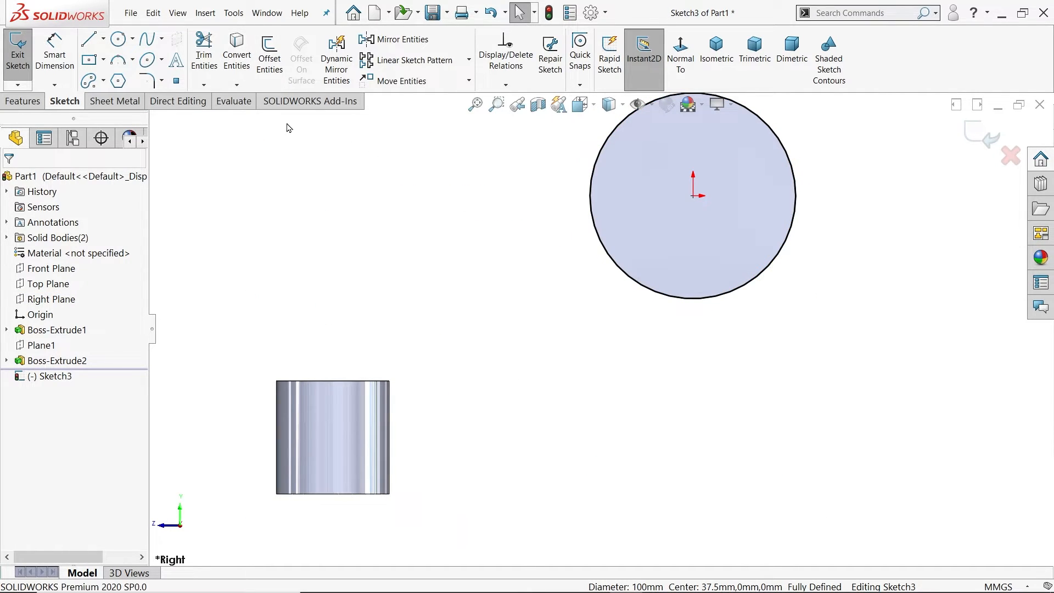
Step: Sketch the arm's L-shaped outline from the circle's left quadrant to the small cylinder's centreline, down to its base, about 225 mm across and 145 mm up
click(89, 39)
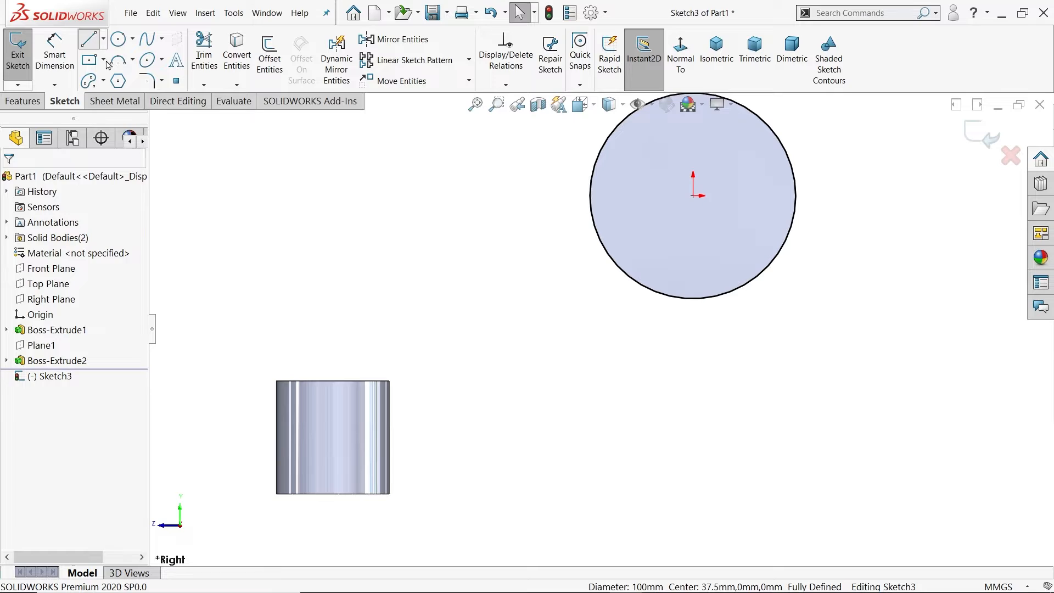
click(591, 196)
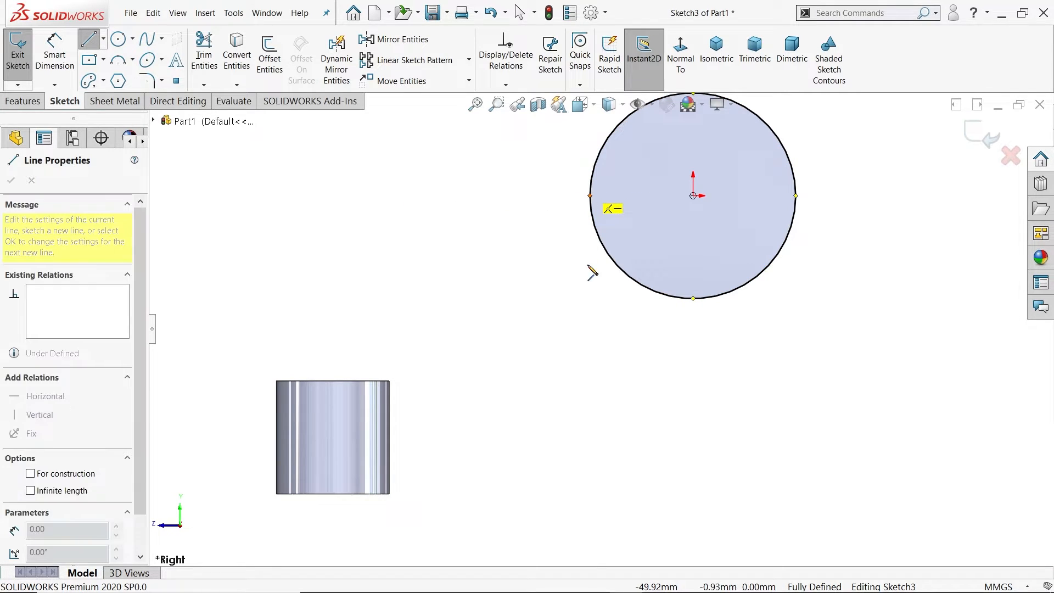
click(552, 196)
click(552, 377)
click(591, 378)
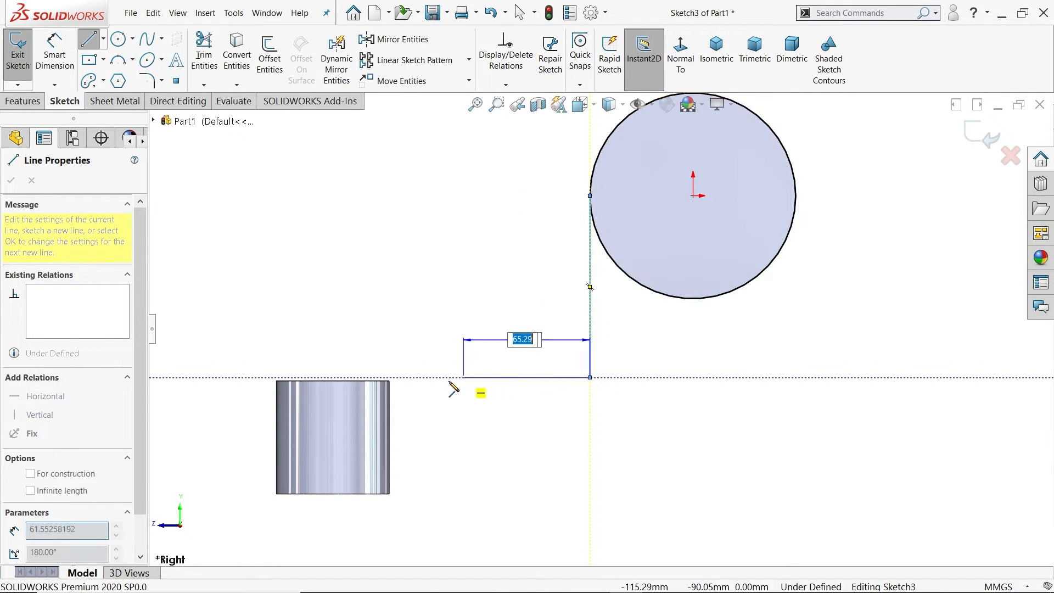
double_click(332, 378)
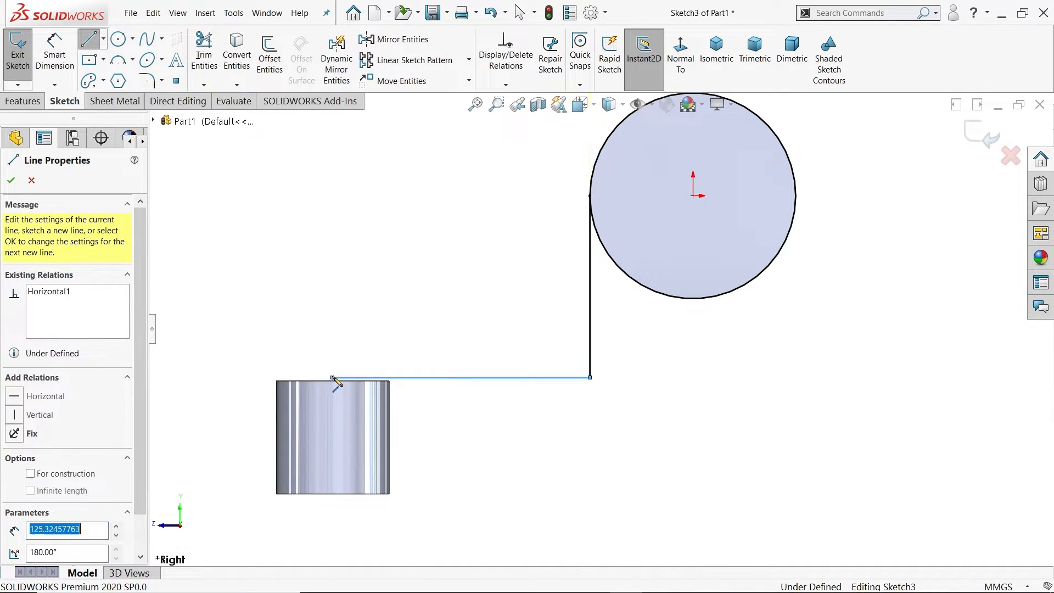
click(332, 378)
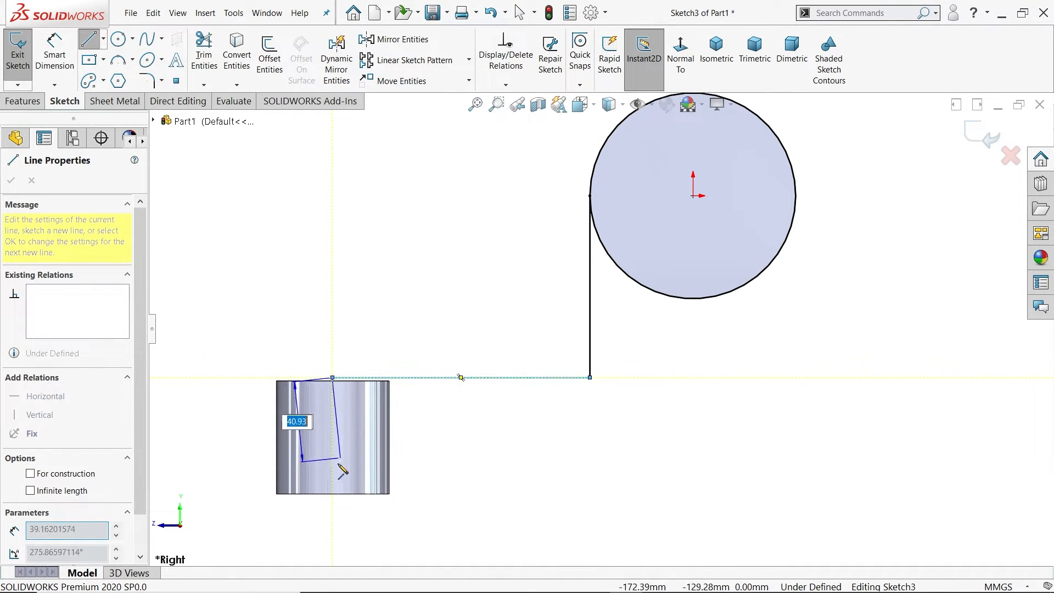
click(333, 493)
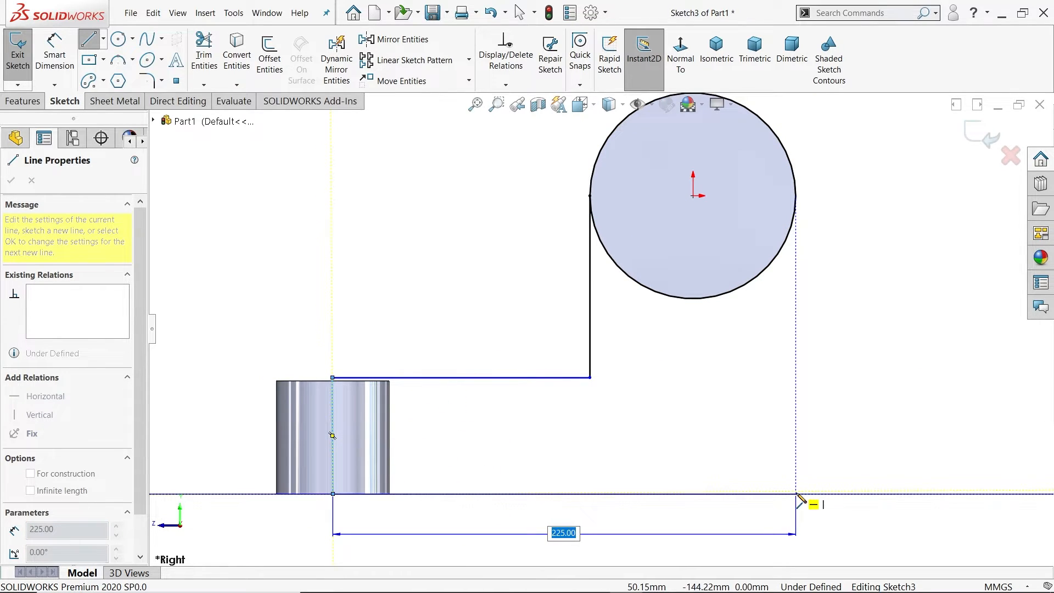
click(797, 493)
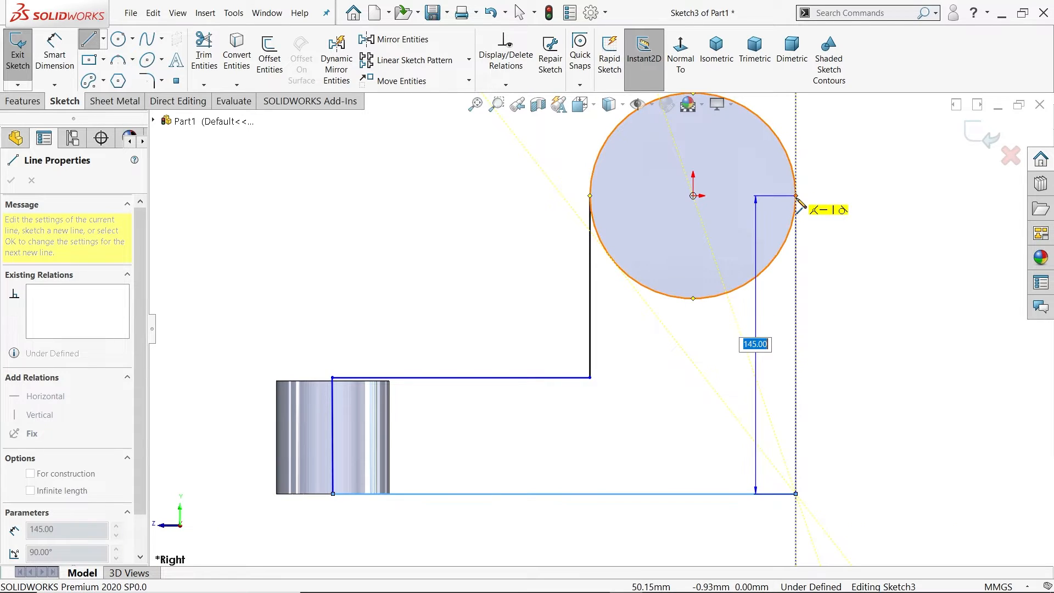
click(796, 196)
right_click(837, 204)
click(874, 245)
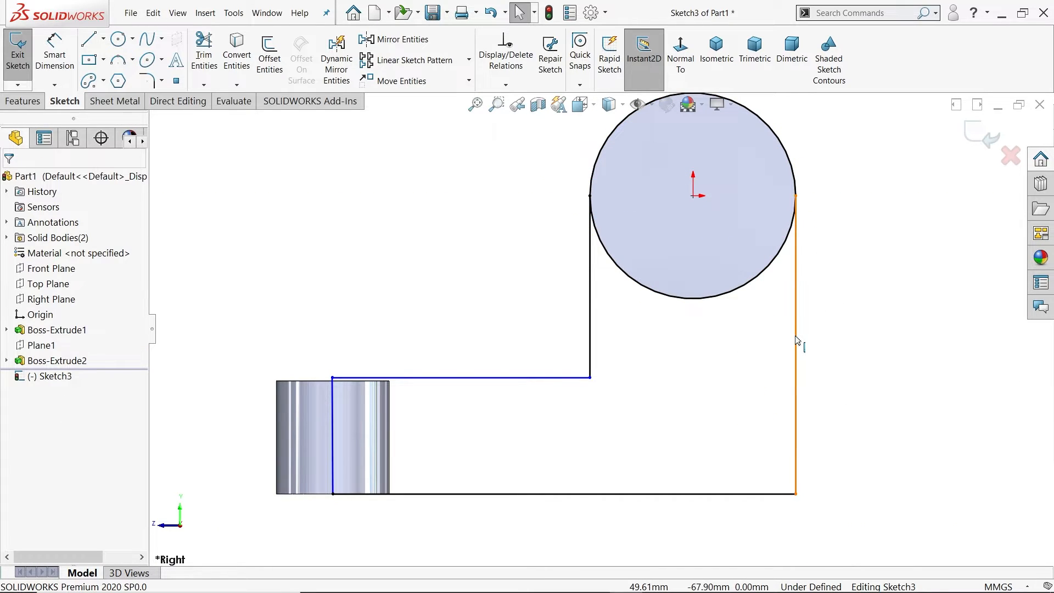
Step: Check the outline's lines and add a Vertical relation to the short end line inside the small cylinder
click(797, 341)
click(513, 379)
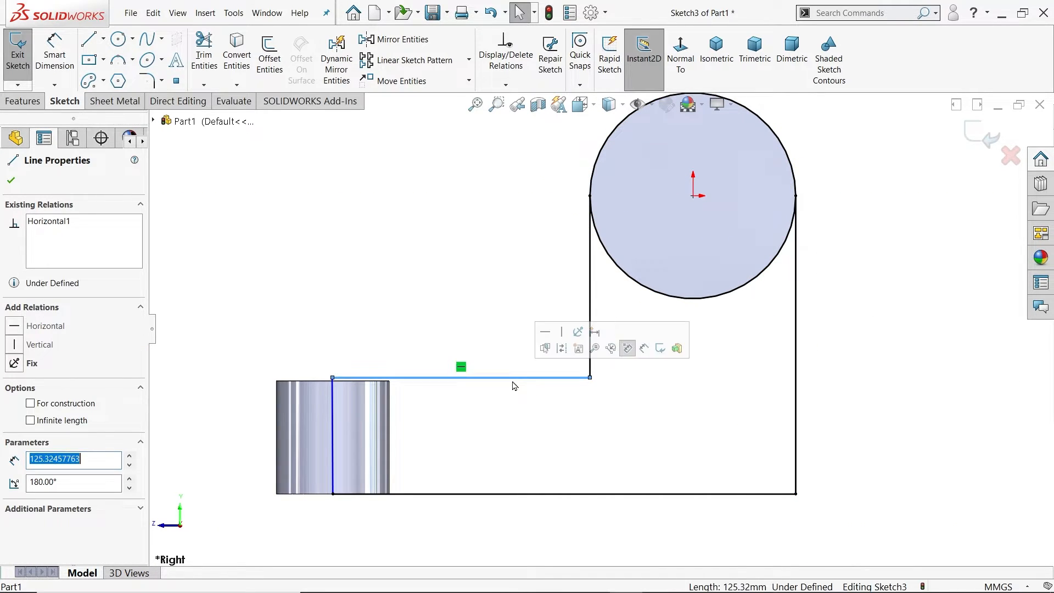
click(334, 442)
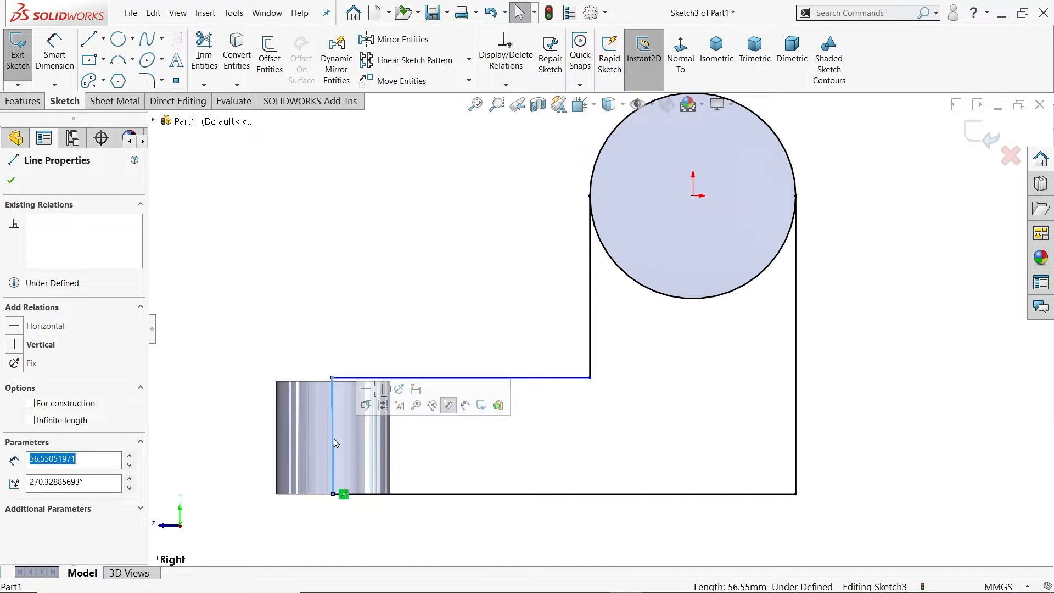
click(382, 389)
click(400, 426)
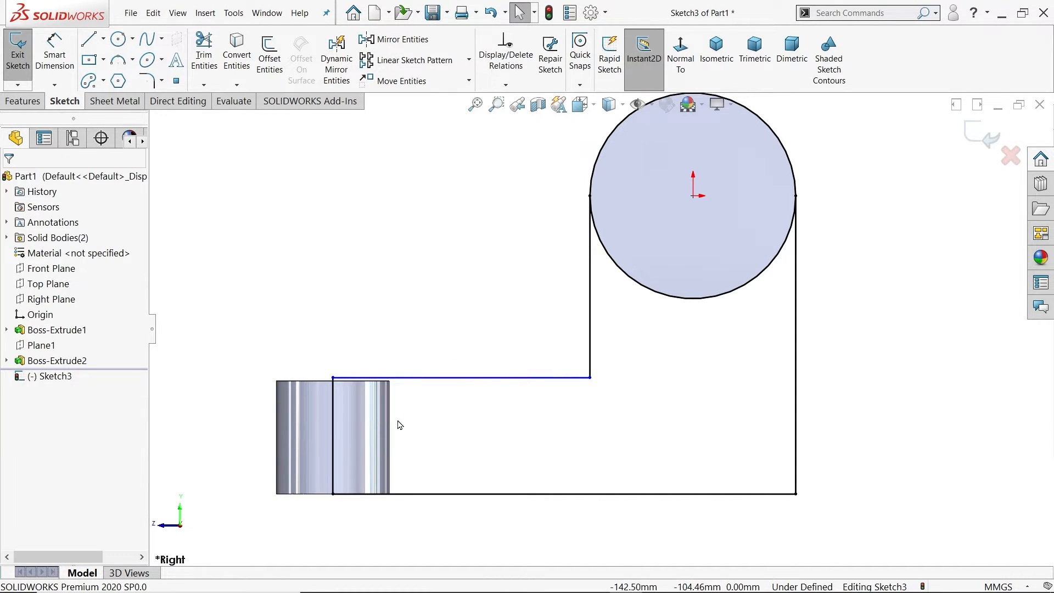
Step: Dimension the short vertical end line inside the small cylinder to 50 mm
key(f)
click(76, 85)
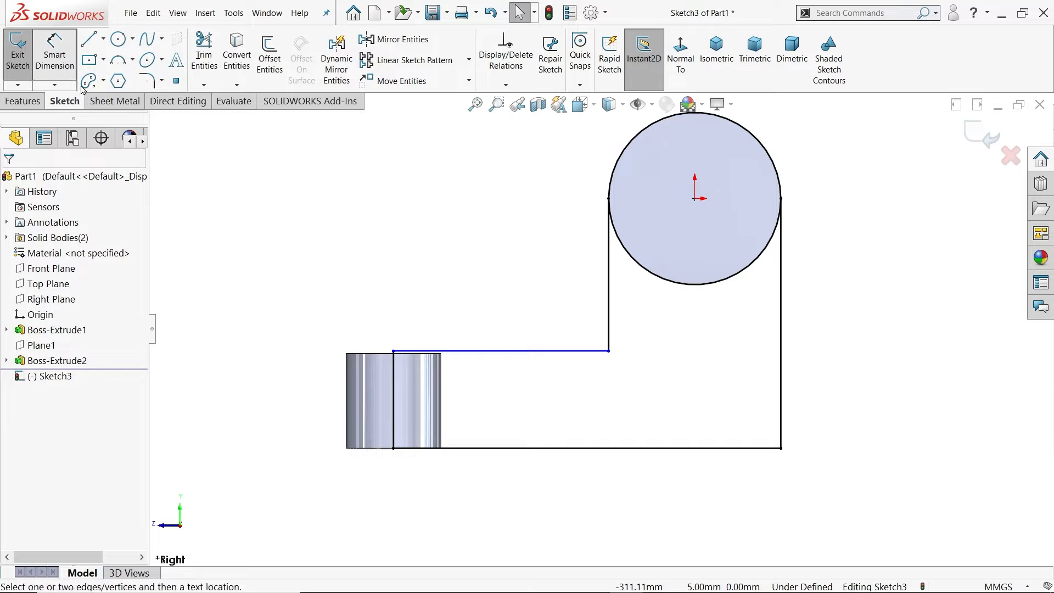
click(394, 413)
click(306, 400)
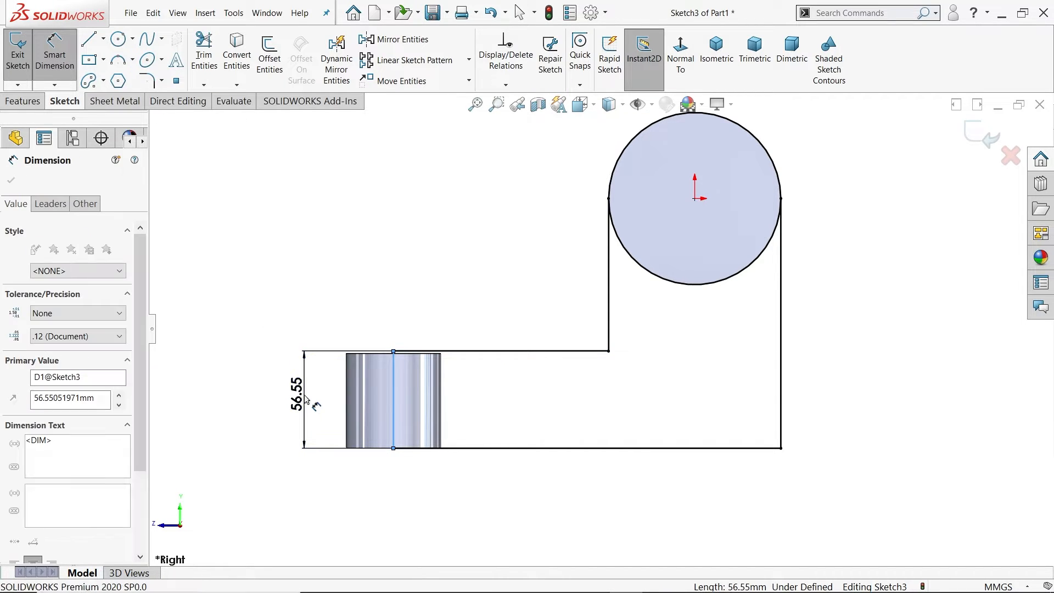
text(50)
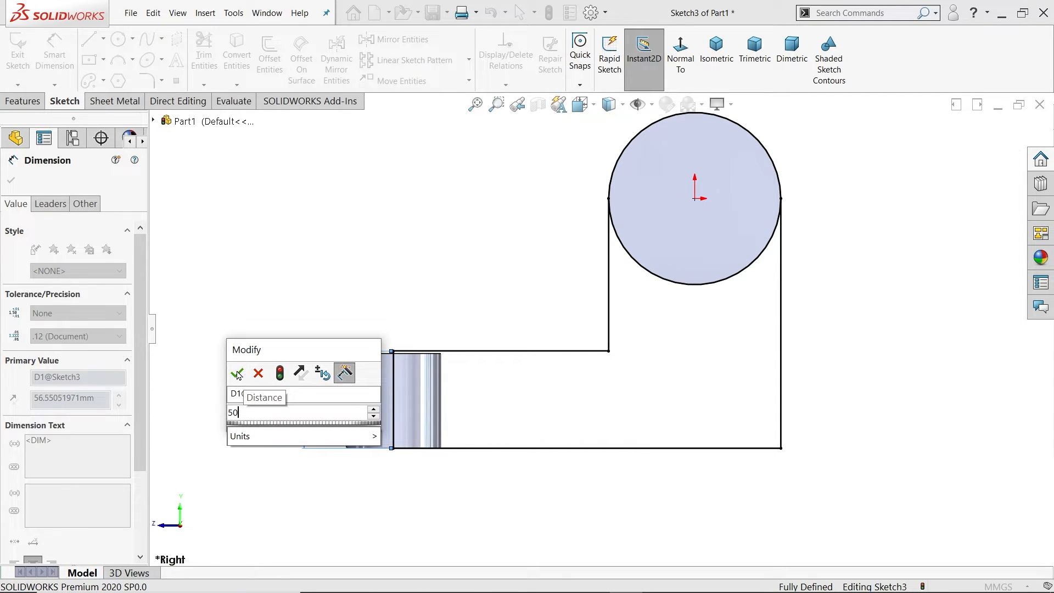
click(238, 375)
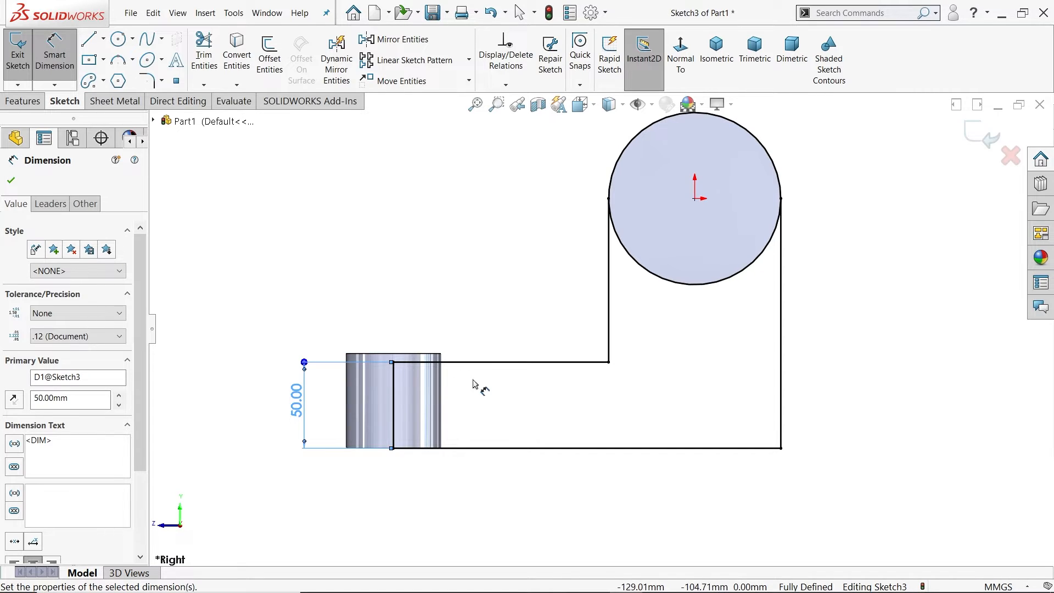
Step: Add a 40 mm sketch fillet to the inner corner of the L-shaped arm outline
scroll(471, 384, down, 1)
scroll(738, 319, up, 2)
scroll(730, 253, down, 2)
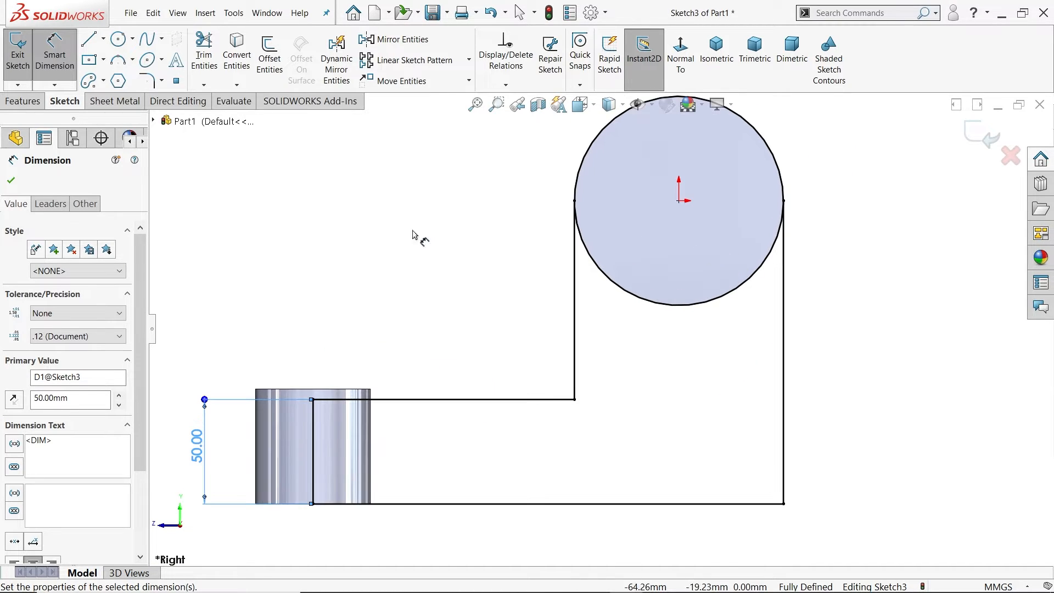
click(156, 81)
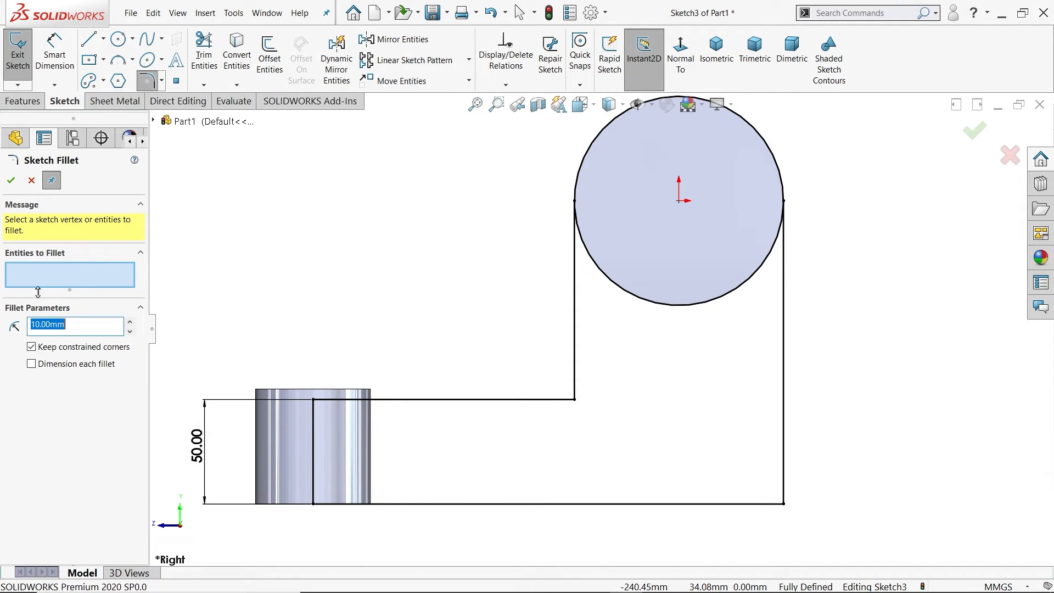
text(40)
key(Return)
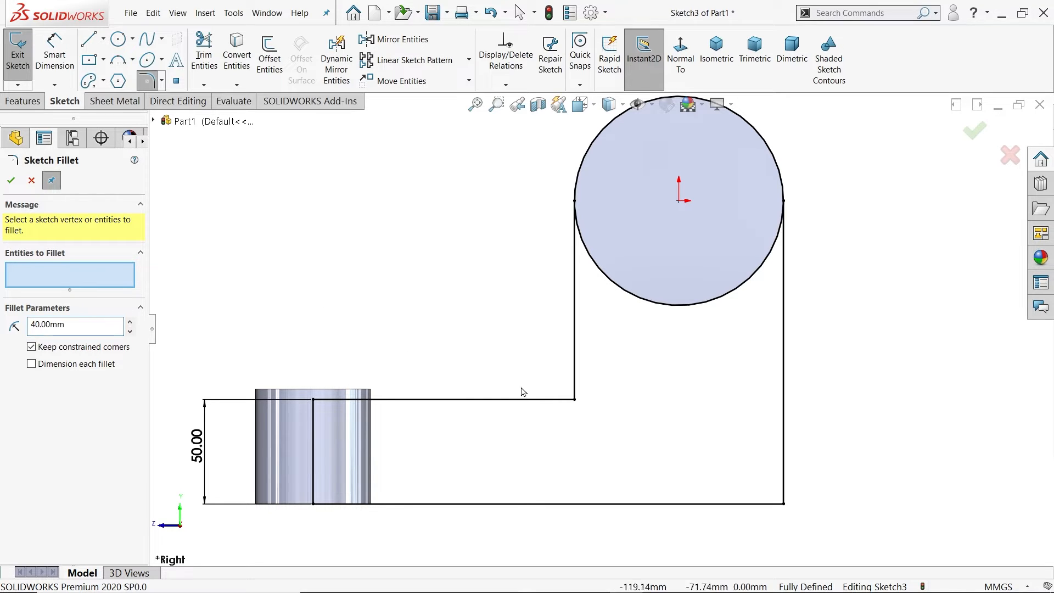
click(577, 407)
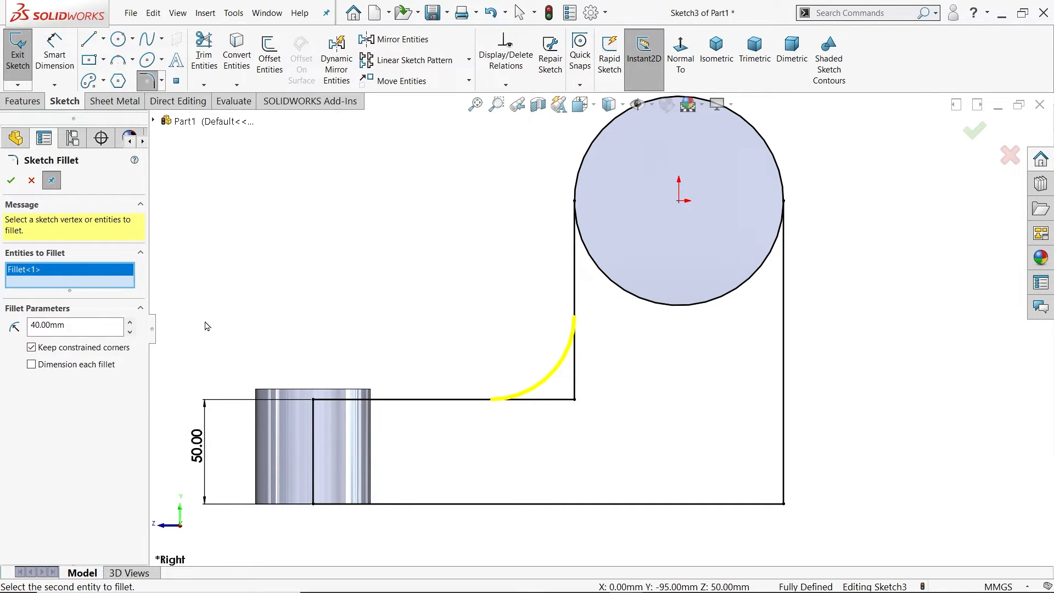
click(11, 181)
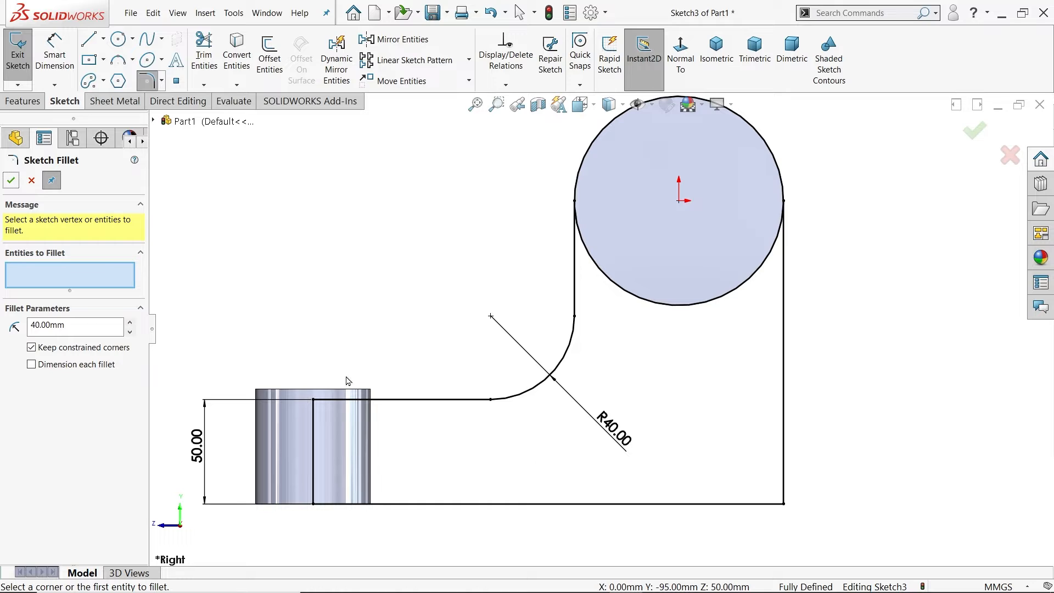
Step: Add an 80 mm sketch fillet to the outer corner of the arm outline and finish filleting
drag(70, 325, 3, 324)
text(80)
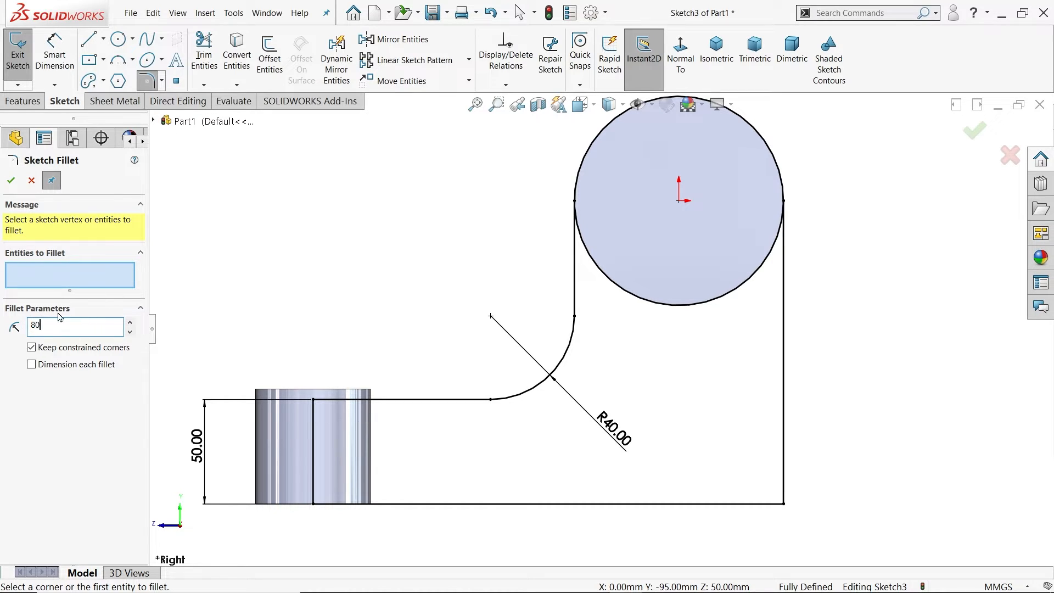
click(778, 505)
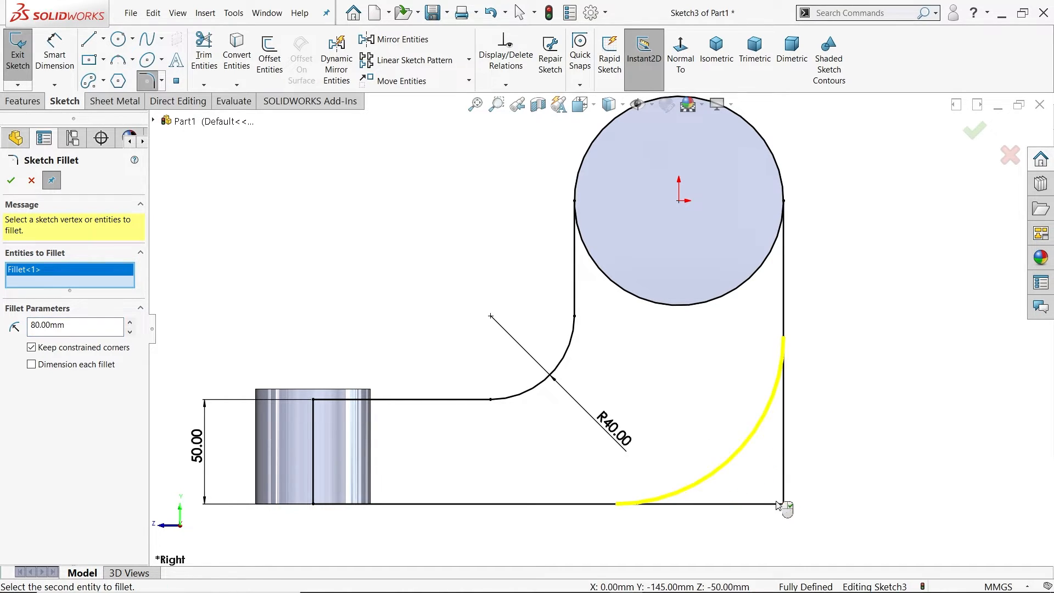
click(11, 180)
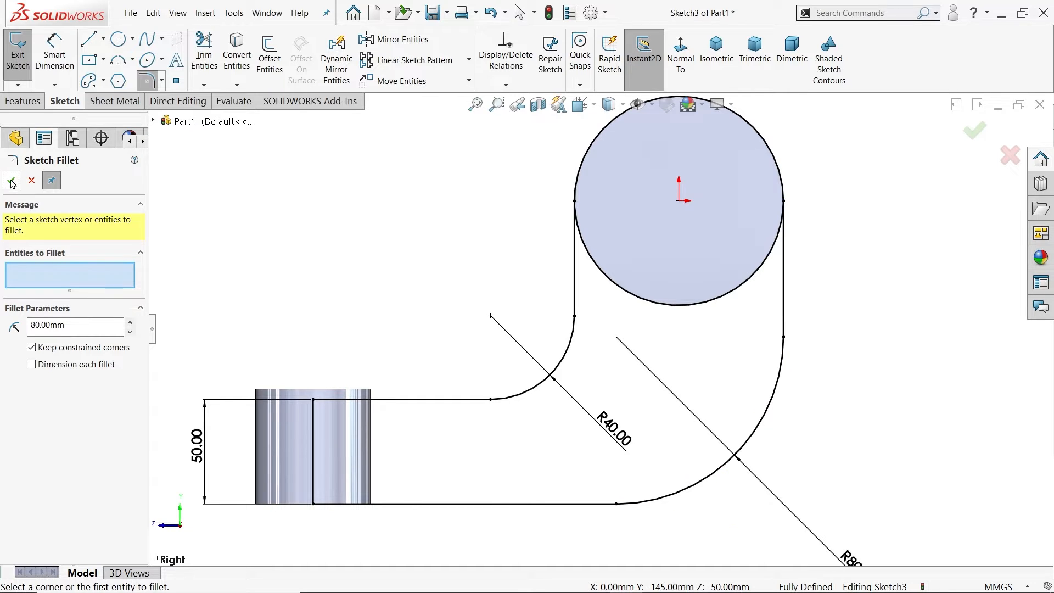
click(31, 180)
Step: Offset the inner and outer line-arc-line edges of the arm 15 mm inward, with Reverse on and Select chain off
key(f)
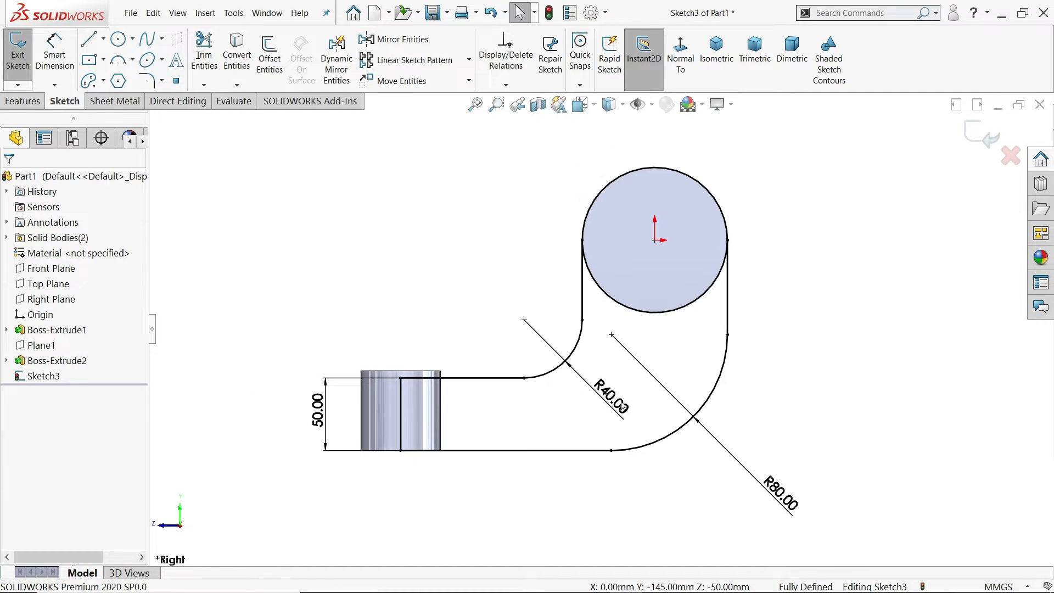
scroll(691, 380, down, 2)
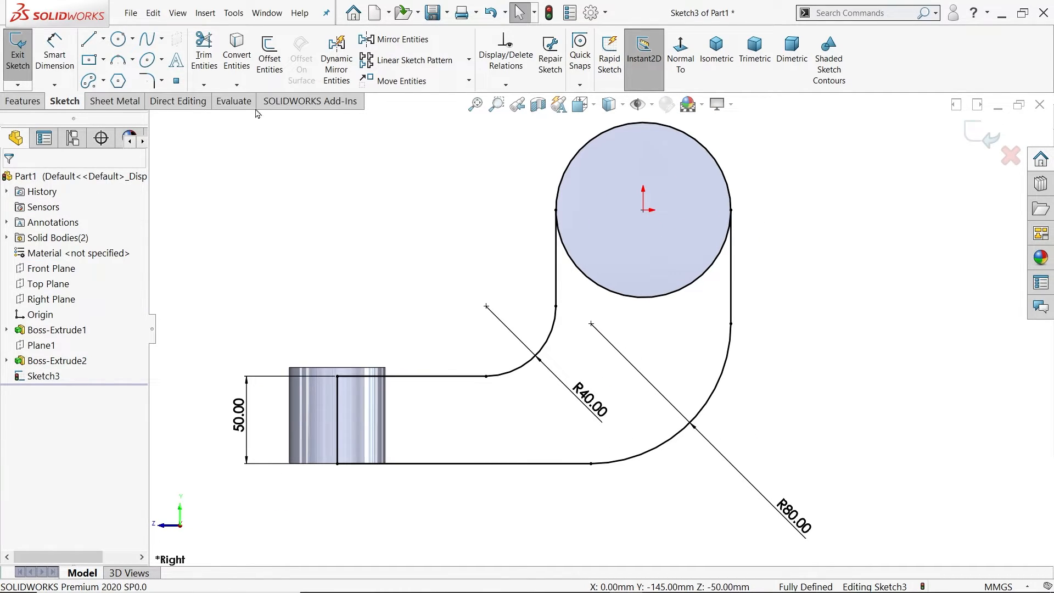
click(269, 59)
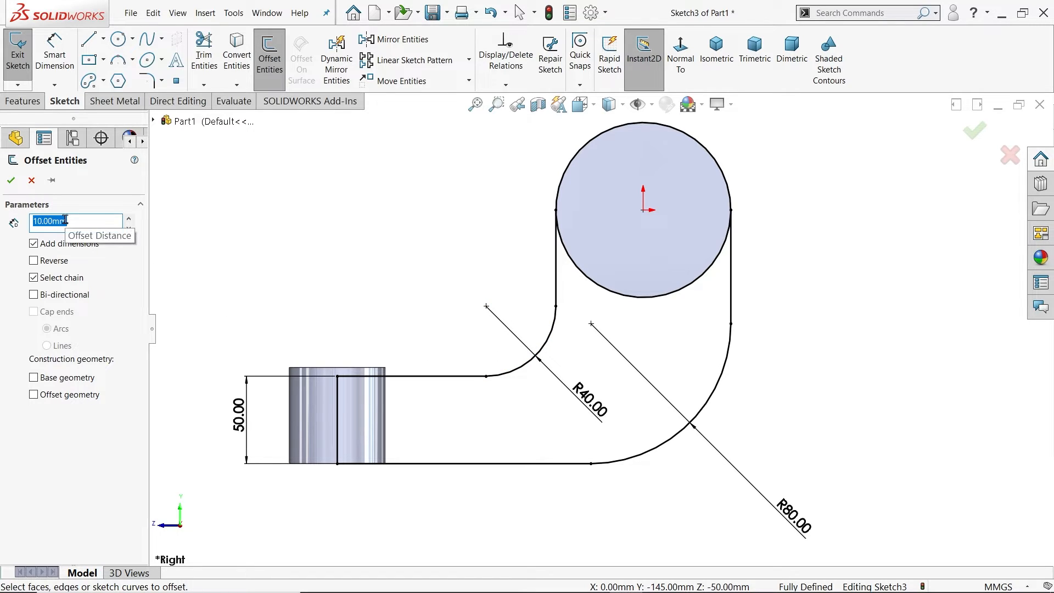
text(15)
key(Return)
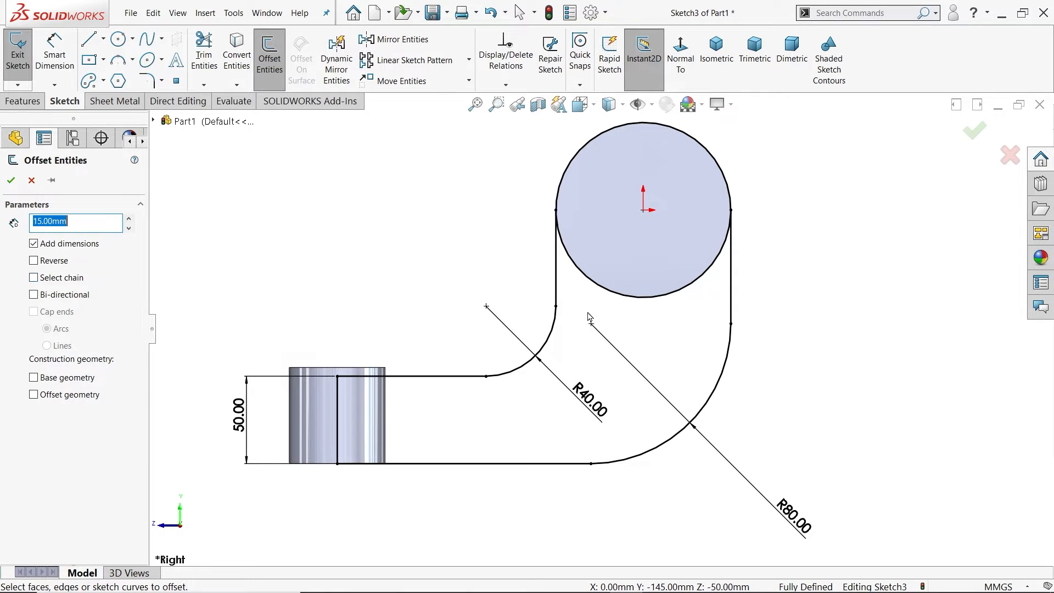
click(556, 291)
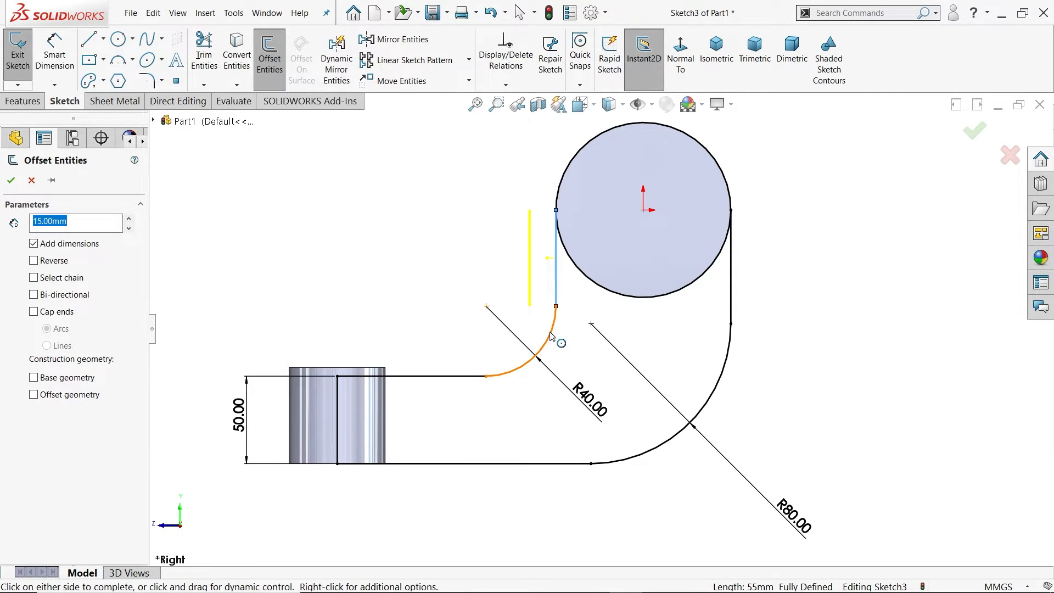
click(552, 336)
click(450, 376)
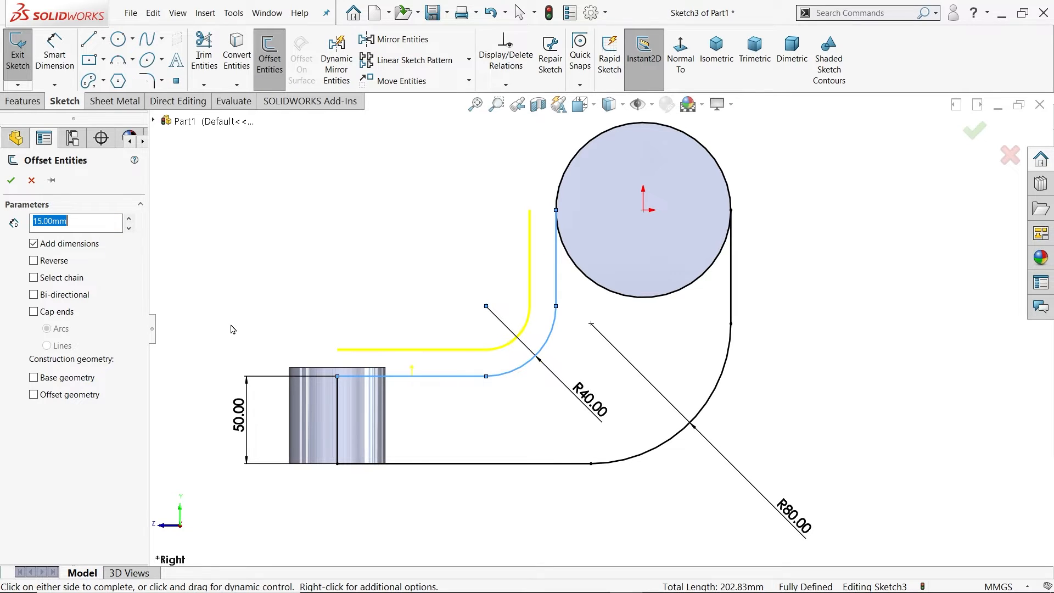
click(34, 261)
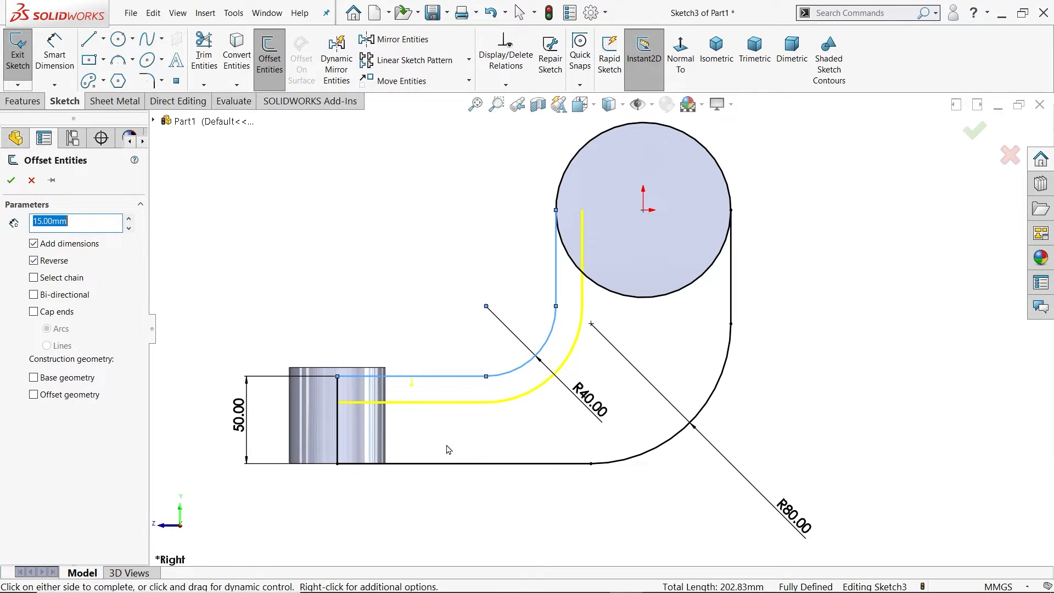
click(485, 465)
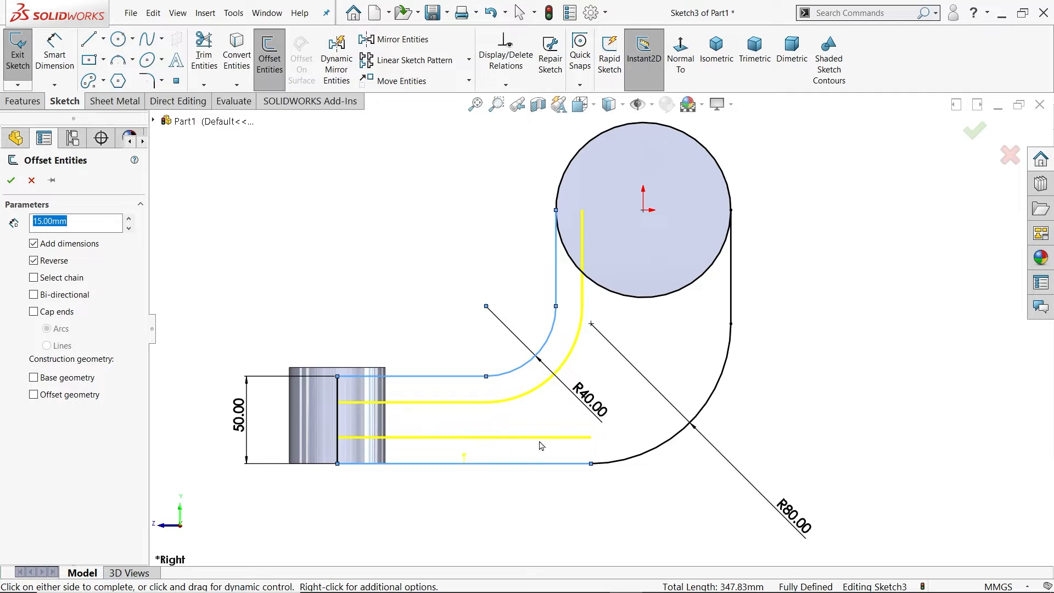
click(660, 445)
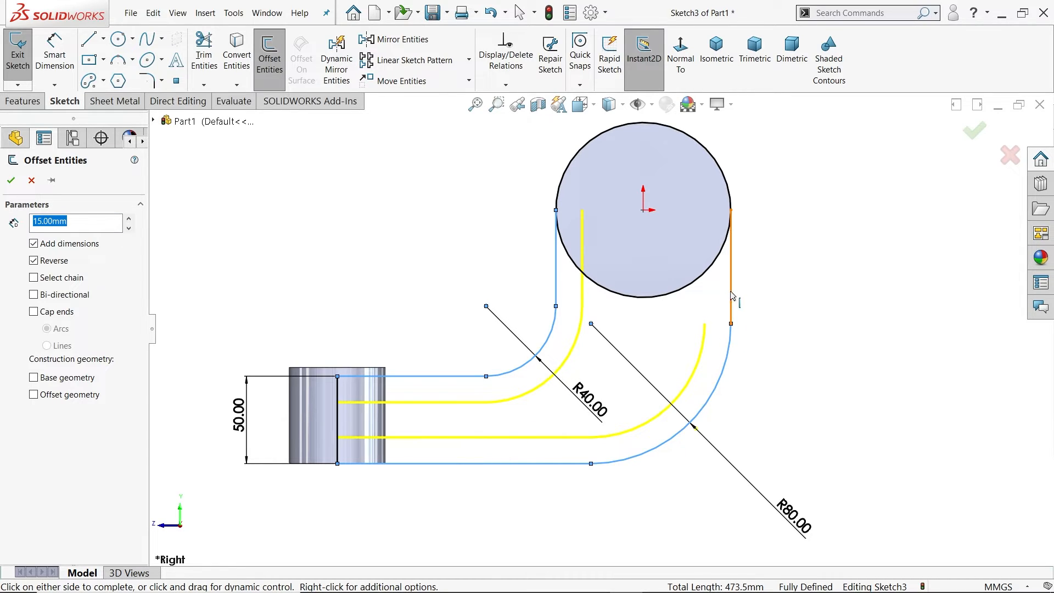
click(731, 296)
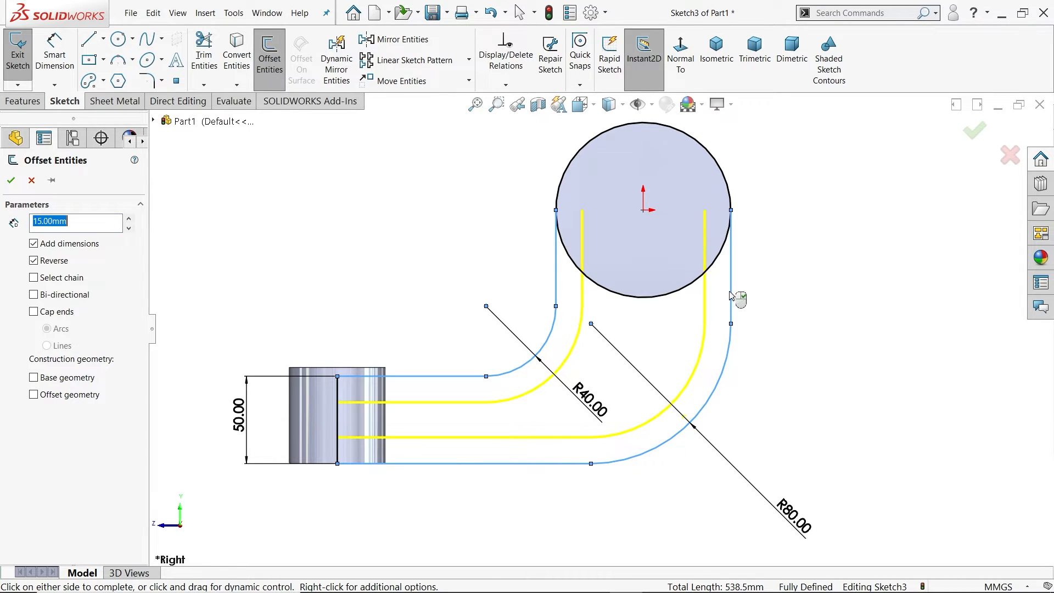
click(11, 182)
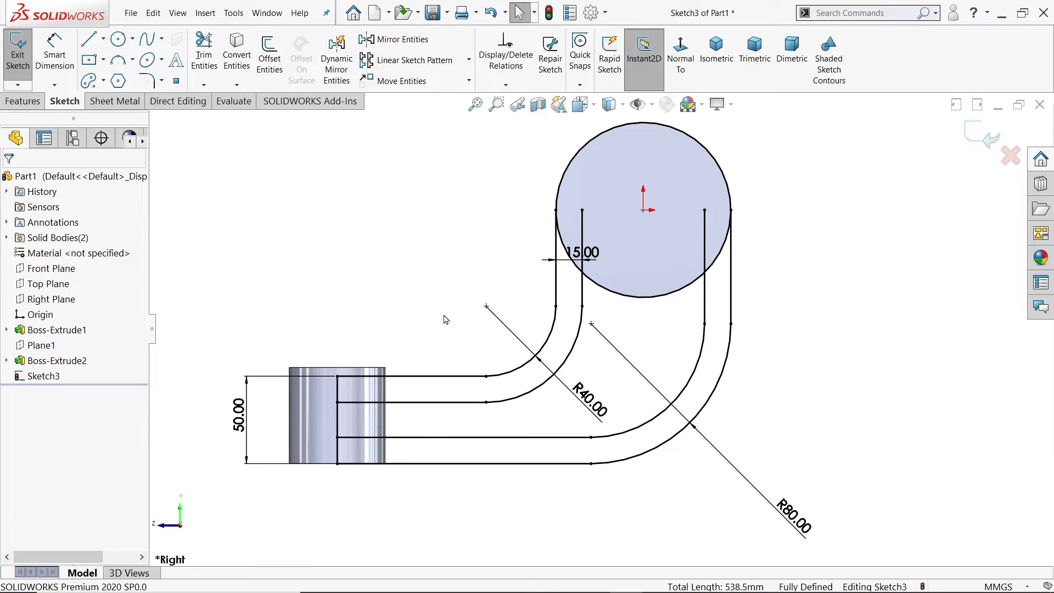
Step: Trim away the two inner offset line segments lying inside the large circle of the arm sketch
click(205, 57)
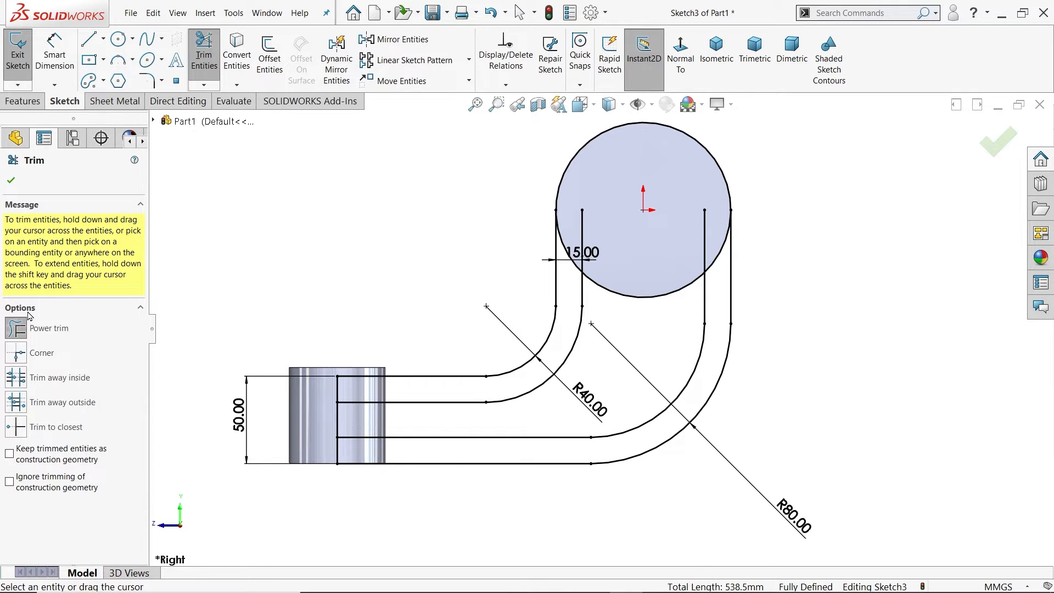
scroll(613, 277, down, 3)
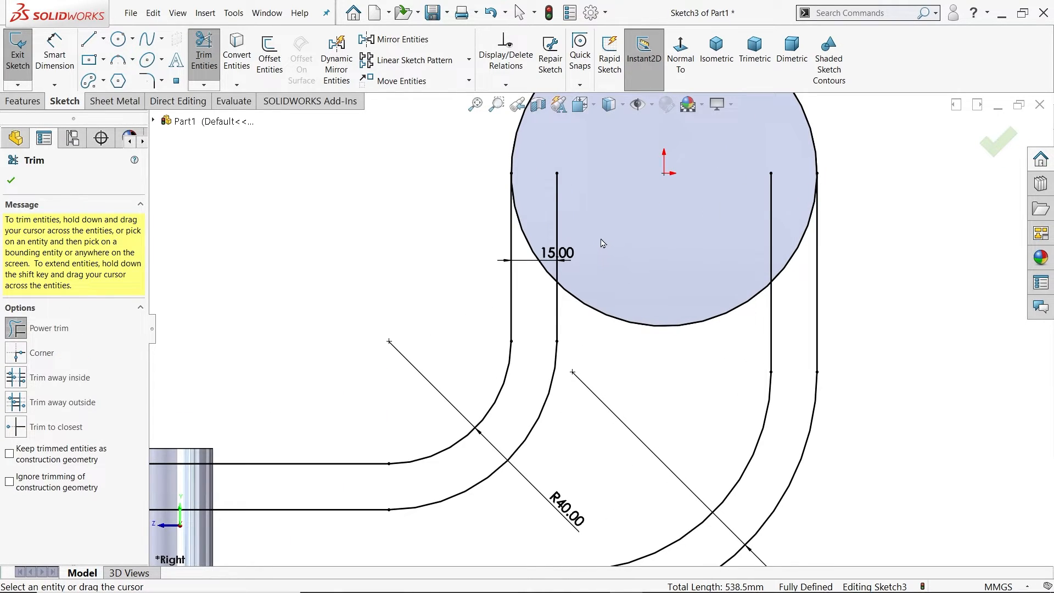
click(557, 220)
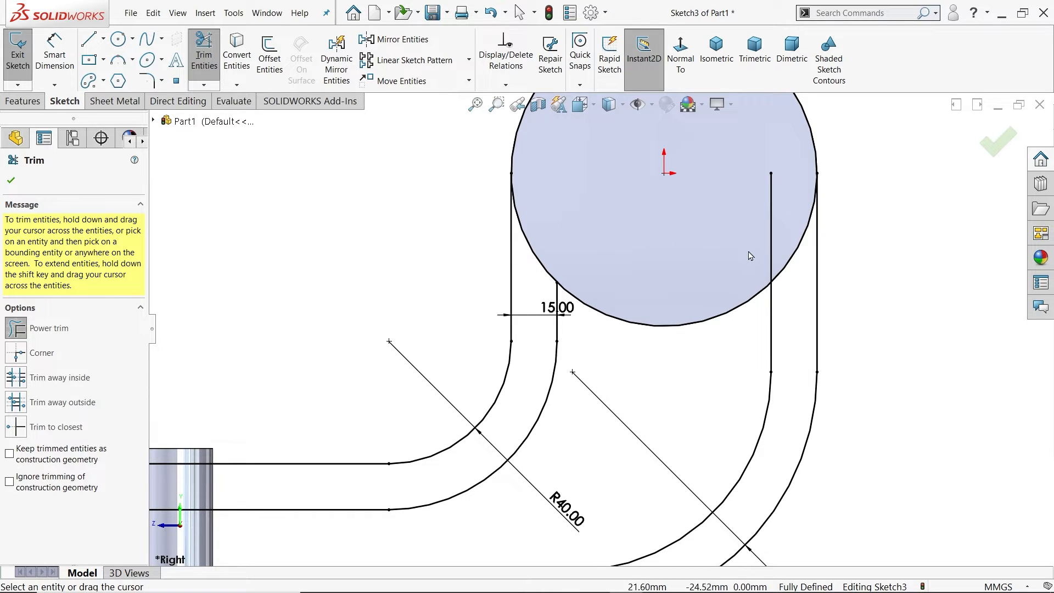
click(770, 254)
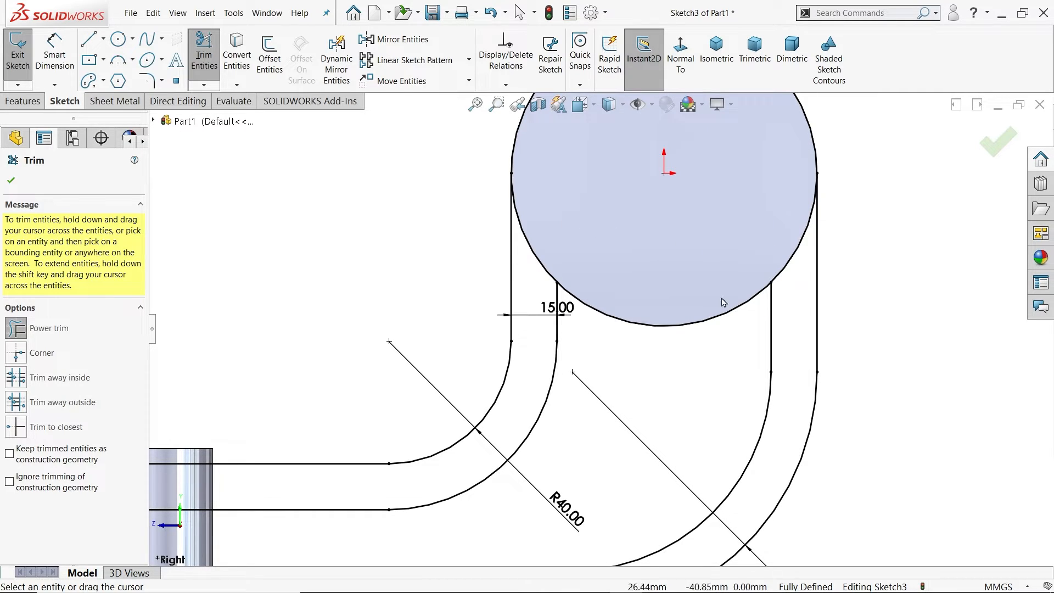
scroll(601, 329, up, 3)
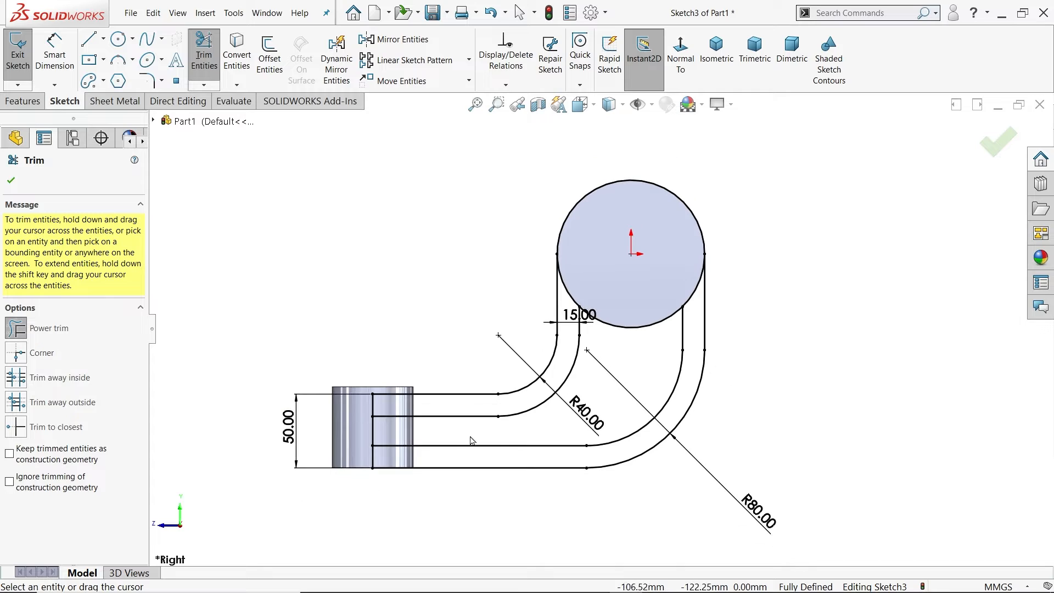
scroll(433, 423, down, 3)
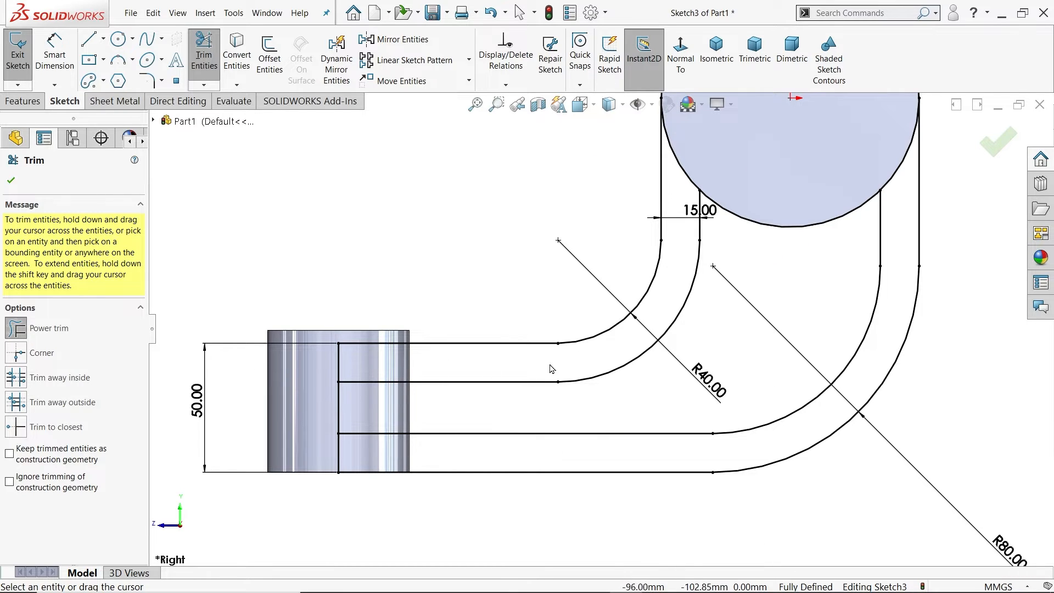
scroll(601, 330, up, 2)
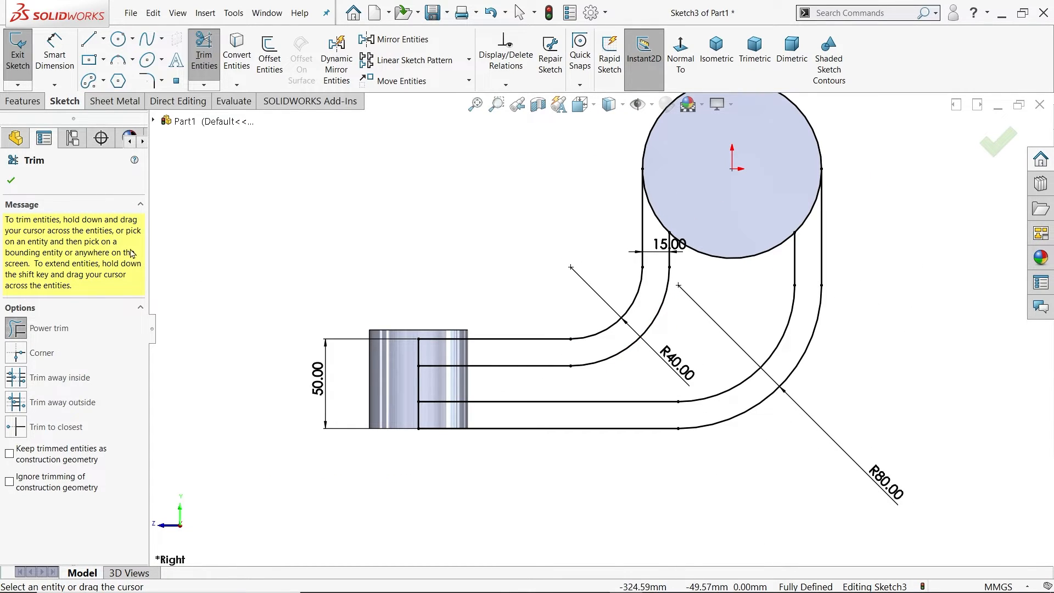
click(12, 181)
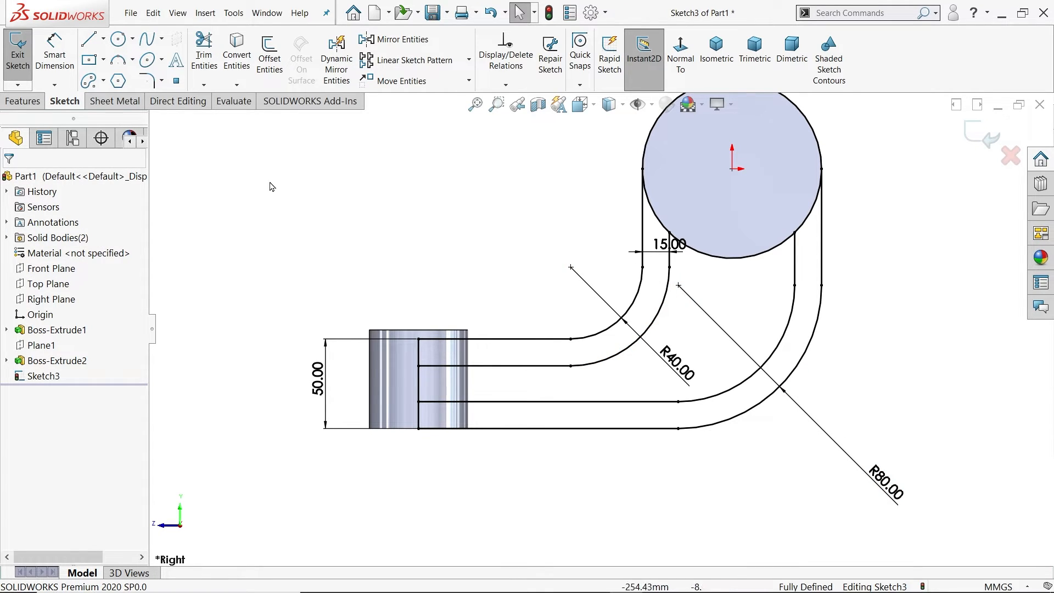
Step: Extrude the outer 15 mm curved strip region of the arm sketch 75 mm with the Mid Plane end condition
click(22, 101)
click(24, 60)
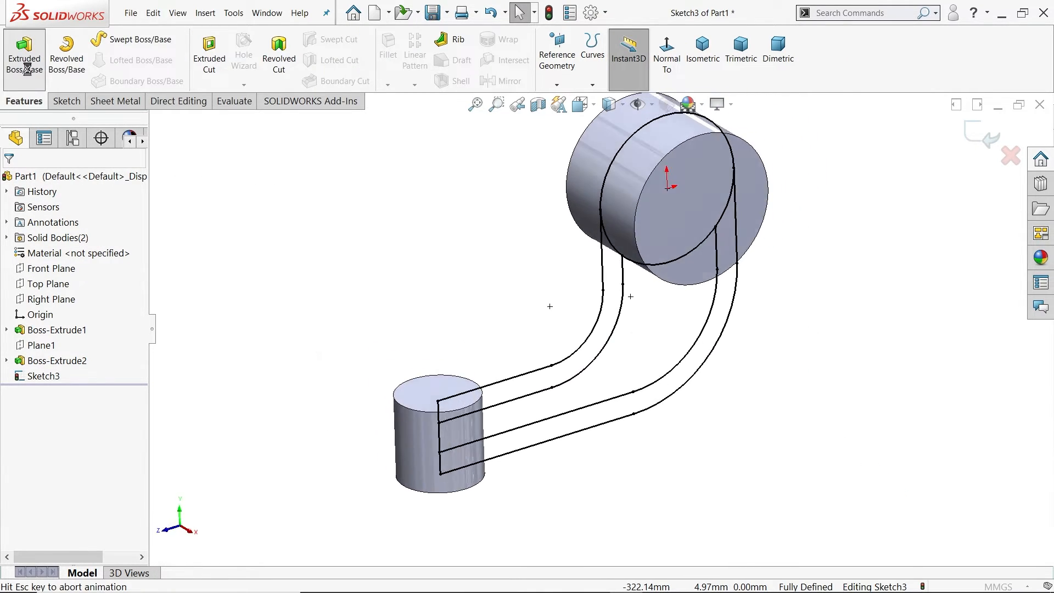
scroll(657, 374, down, 3)
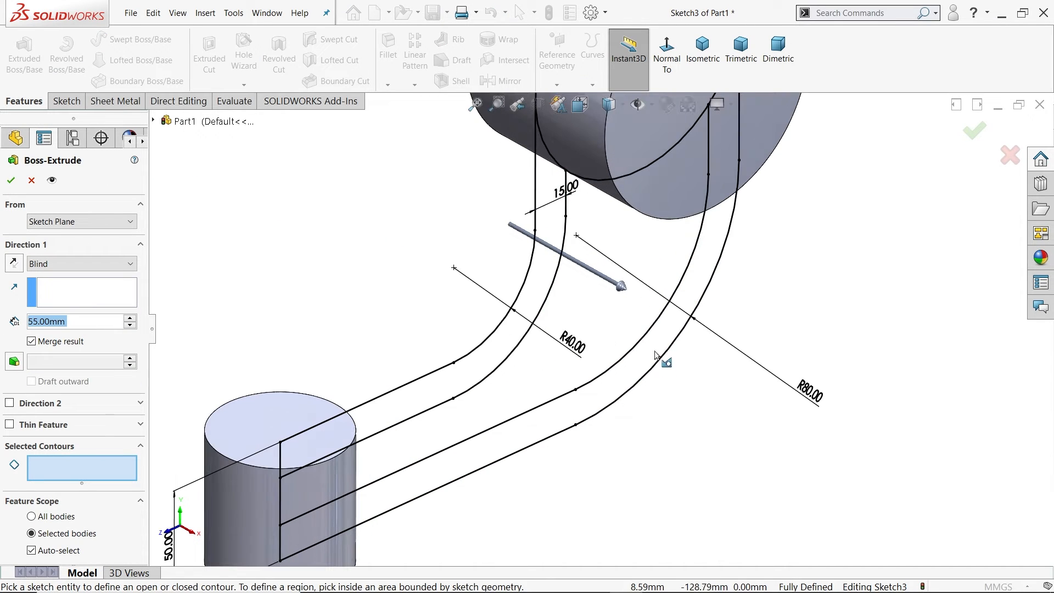
click(663, 345)
scroll(675, 382, up, 3)
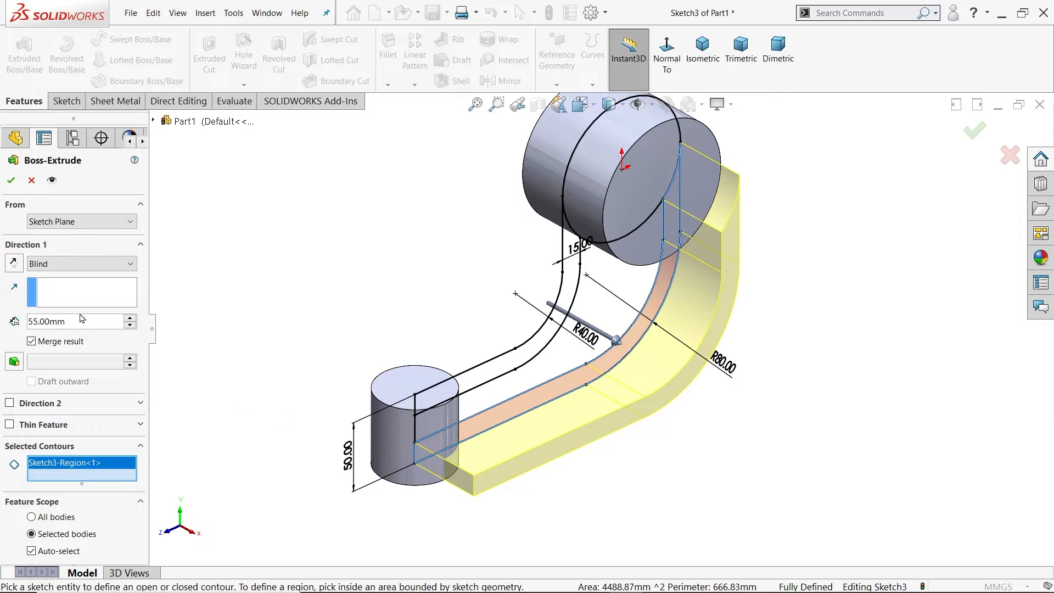
drag(50, 318, 22, 313)
text(75)
key(Return)
click(65, 266)
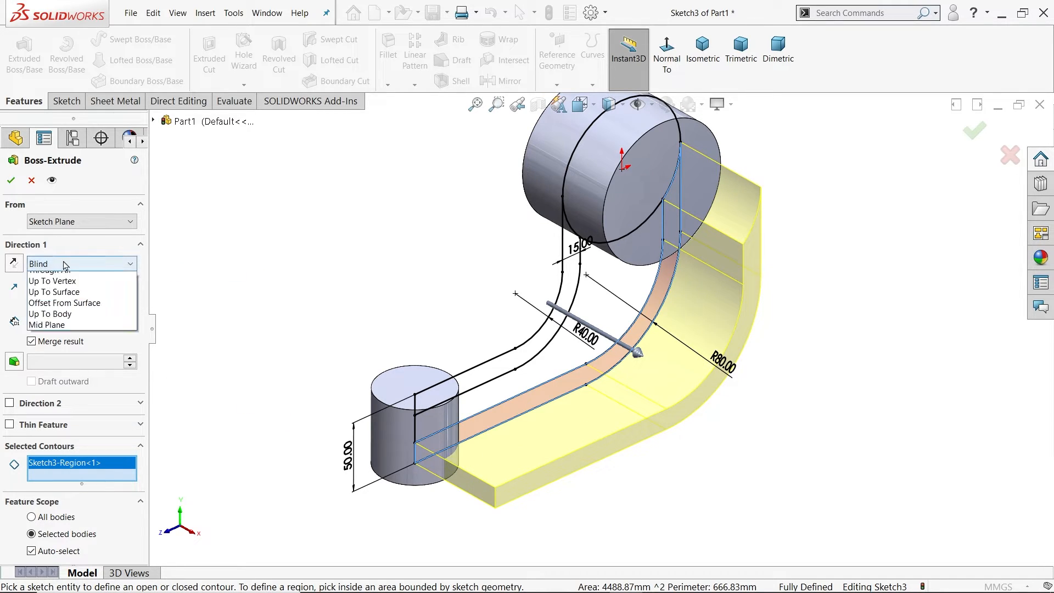
click(59, 347)
mouse_move(343, 316)
middle_down()
mouse_move(400, 306)
mouse_move(370, 301)
mouse_move(349, 260)
mouse_move(384, 207)
mouse_move(400, 219)
mouse_move(346, 266)
mouse_move(346, 299)
mouse_move(393, 285)
mouse_move(558, 301)
mouse_move(405, 271)
mouse_move(511, 292)
mouse_move(534, 249)
mouse_move(558, 369)
mouse_move(542, 376)
middle_up()
click(11, 180)
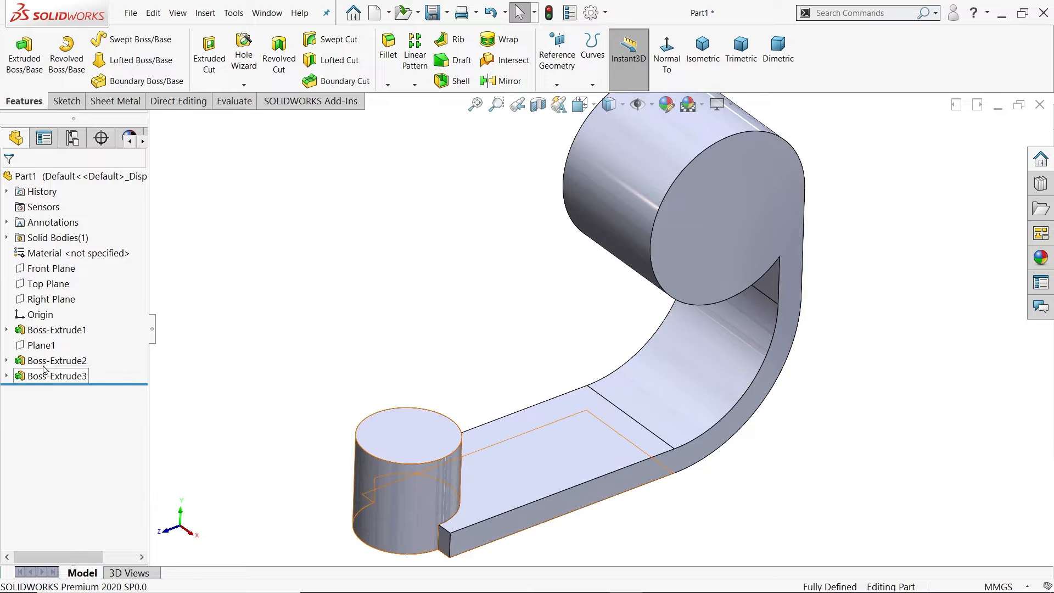
Step: Reuse Sketch3 to extrude the inner curved strip beside the R40 bend 30 mm with the Mid Plane end condition
click(6, 376)
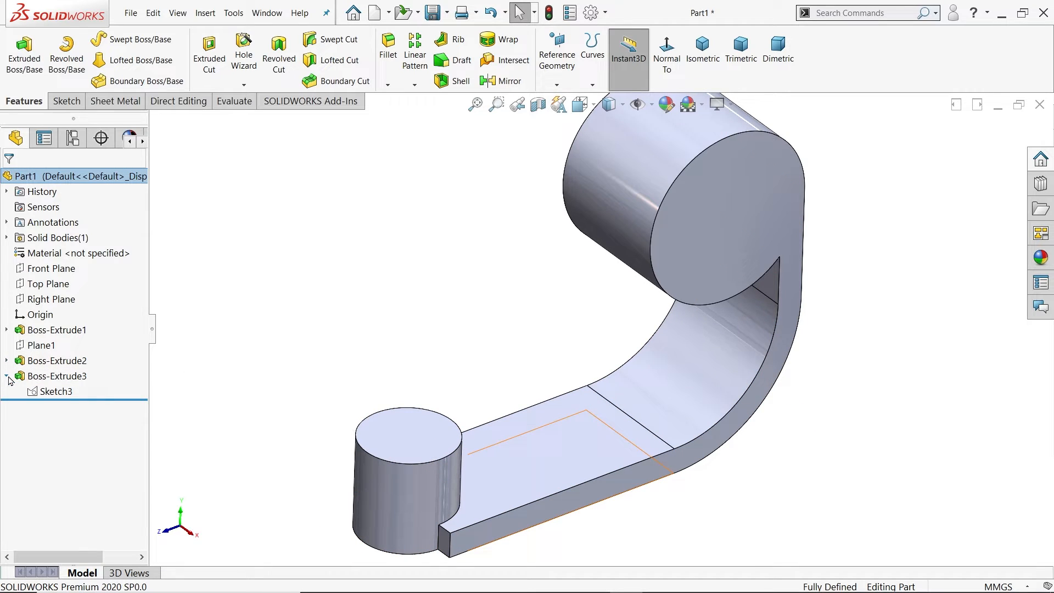
click(54, 396)
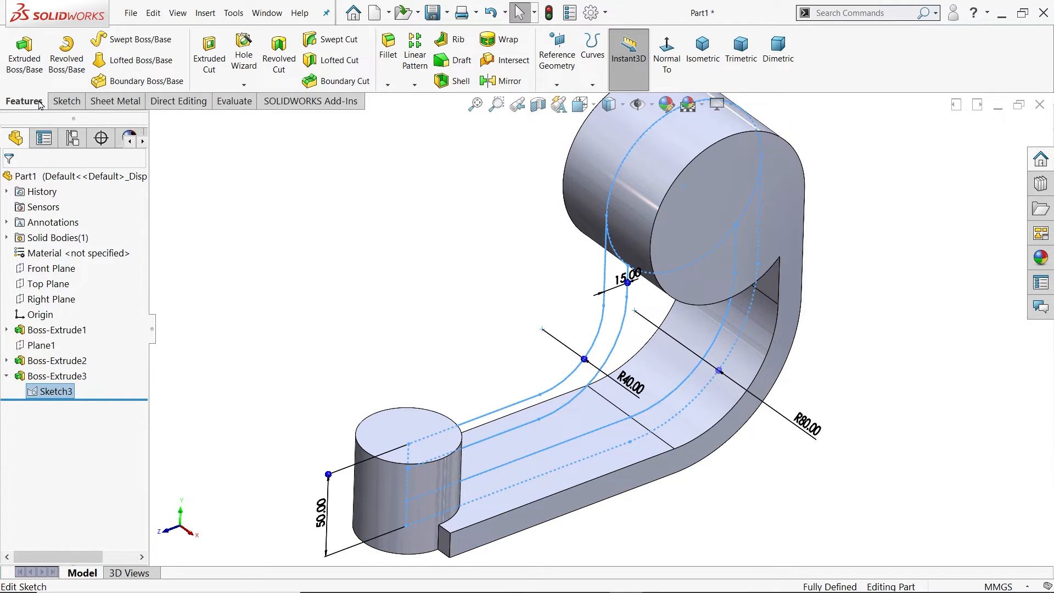
click(25, 53)
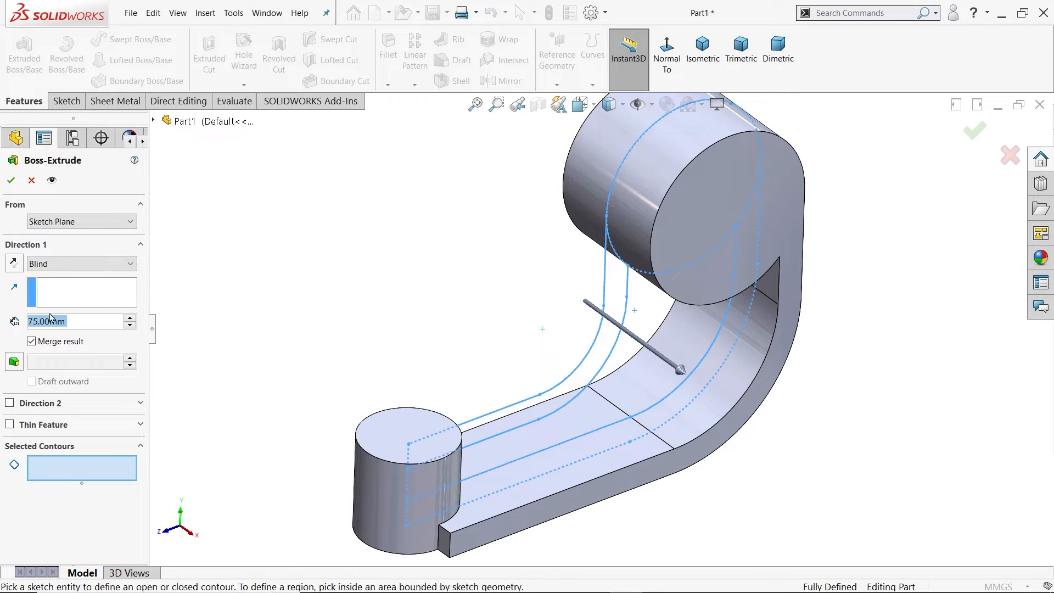
click(608, 357)
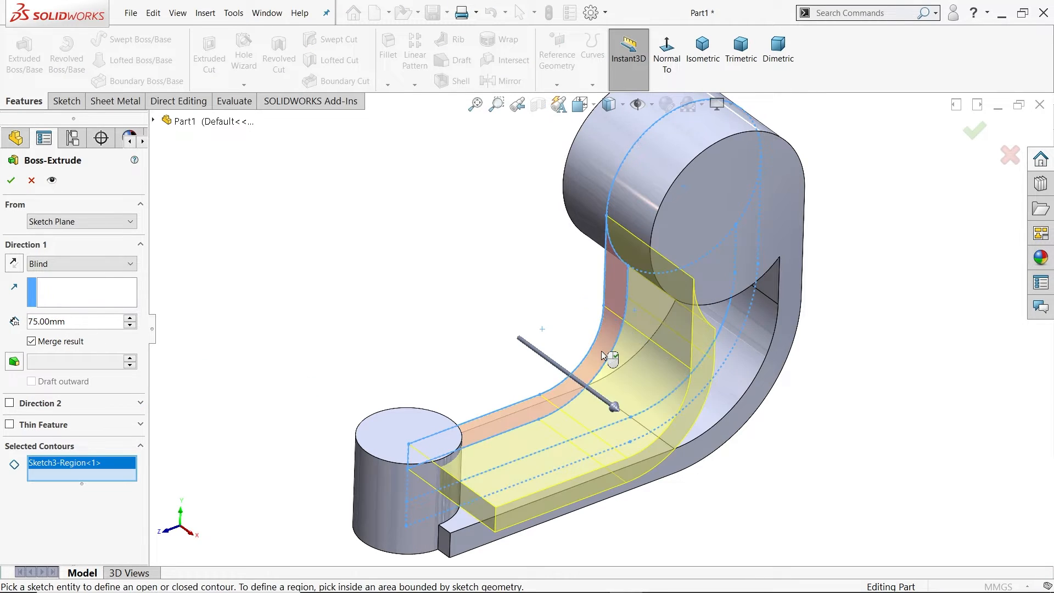
drag(74, 322, 19, 317)
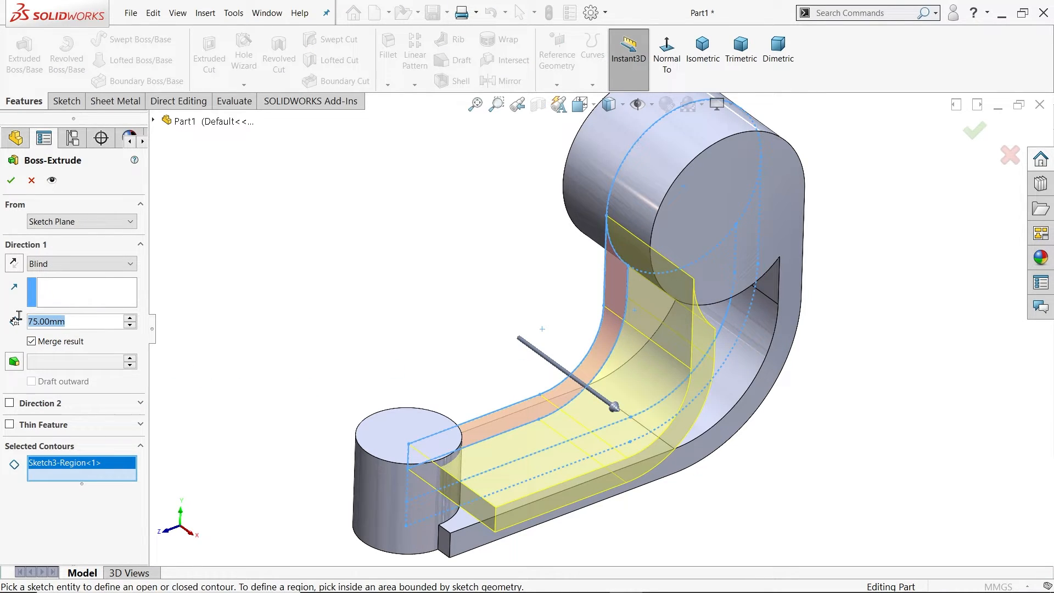
click(65, 259)
click(53, 345)
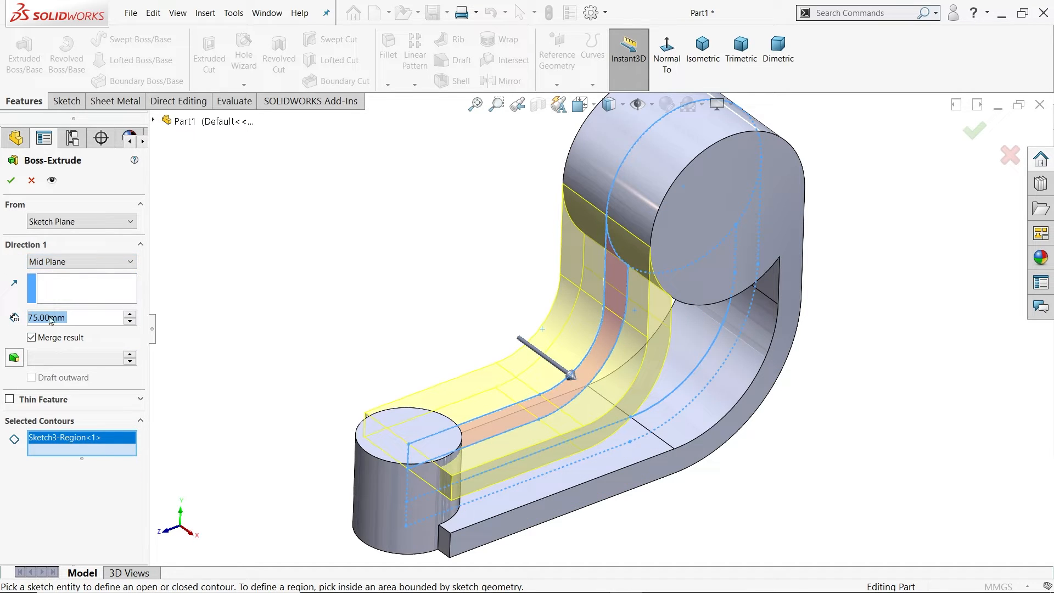
text(30)
key(Return)
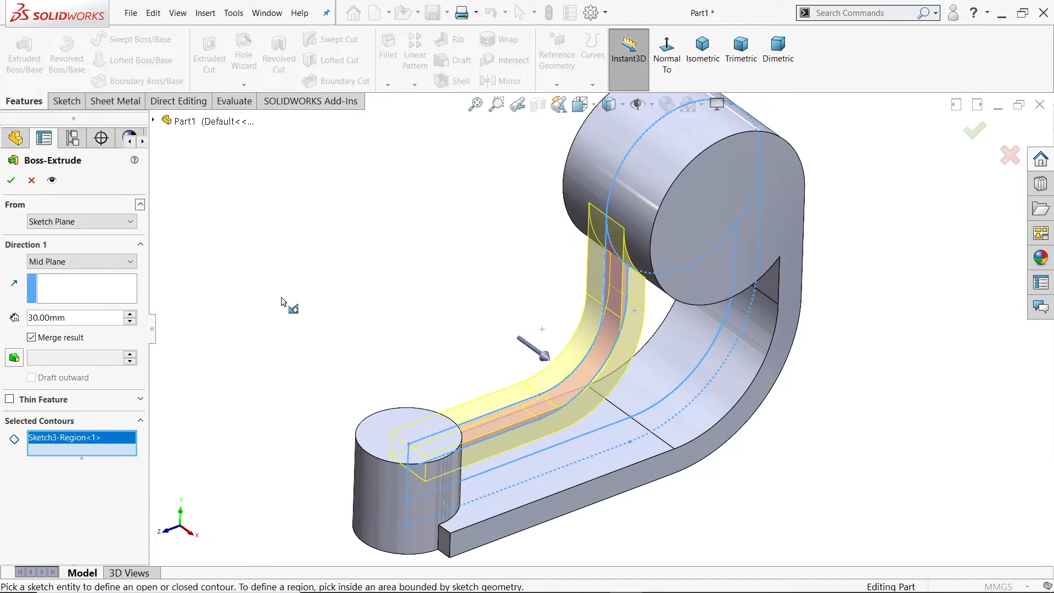
mouse_move(379, 335)
middle_down()
mouse_move(412, 330)
mouse_move(343, 302)
mouse_move(372, 318)
middle_up()
click(12, 182)
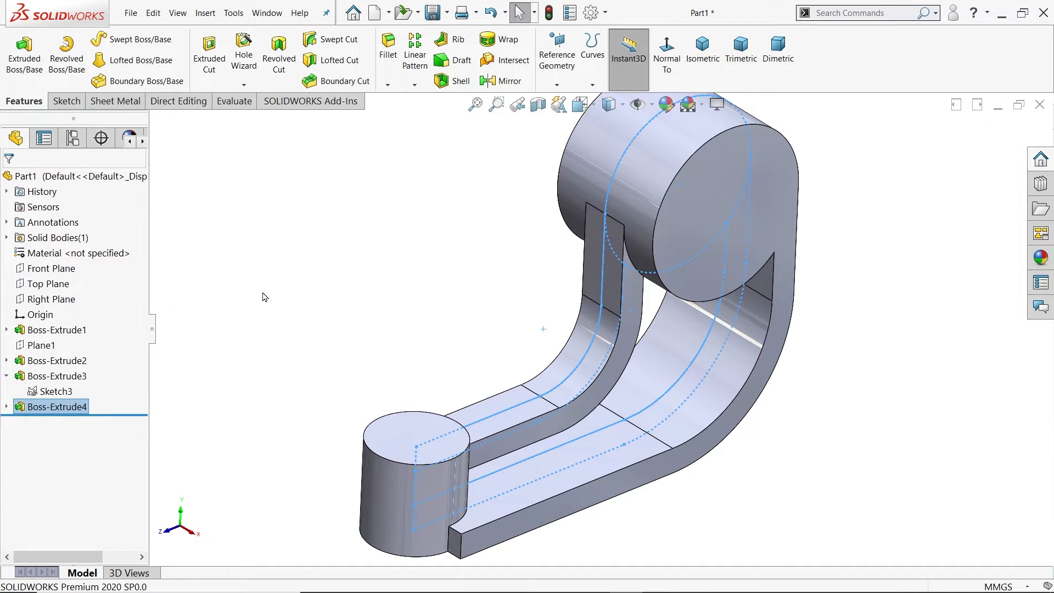
Step: Reuse Sketch3 to extrude the web region between the two curved strips 20 mm with the Mid Plane end condition
mouse_move(263, 294)
middle_down()
mouse_move(306, 313)
mouse_move(262, 282)
mouse_move(247, 287)
middle_up()
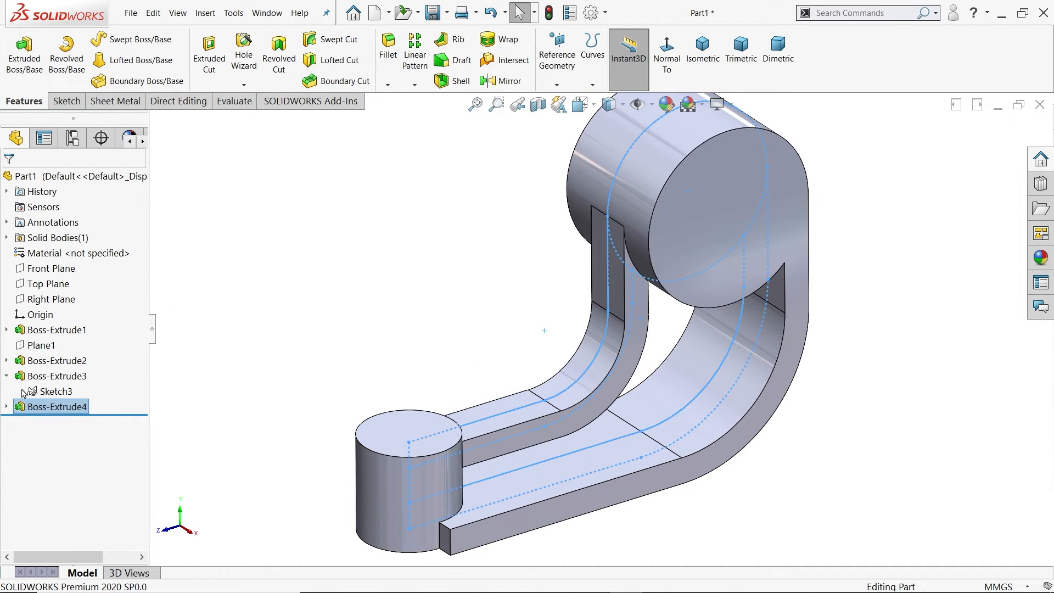
click(54, 390)
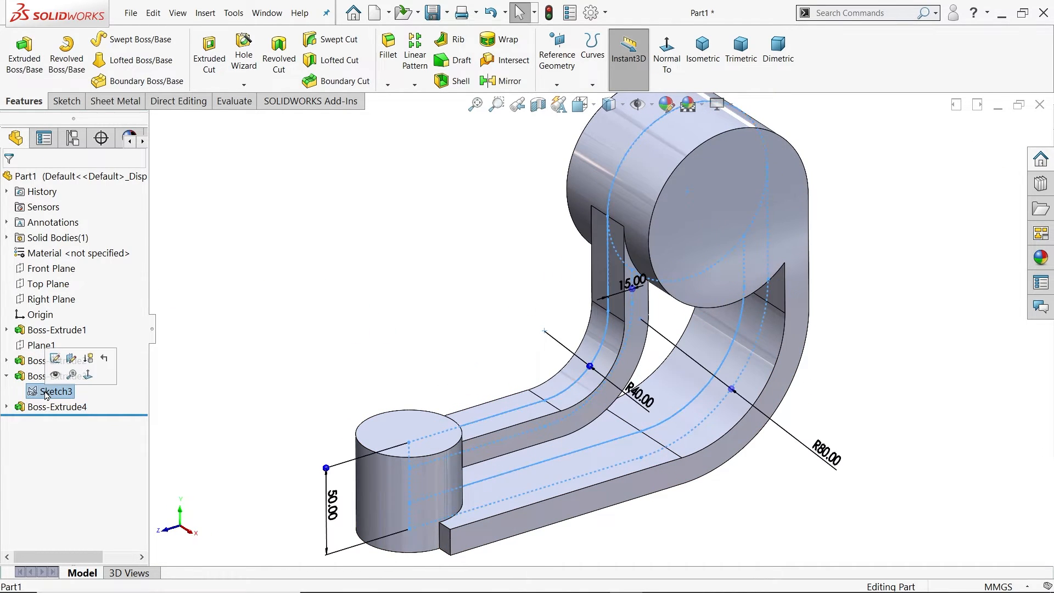
click(24, 55)
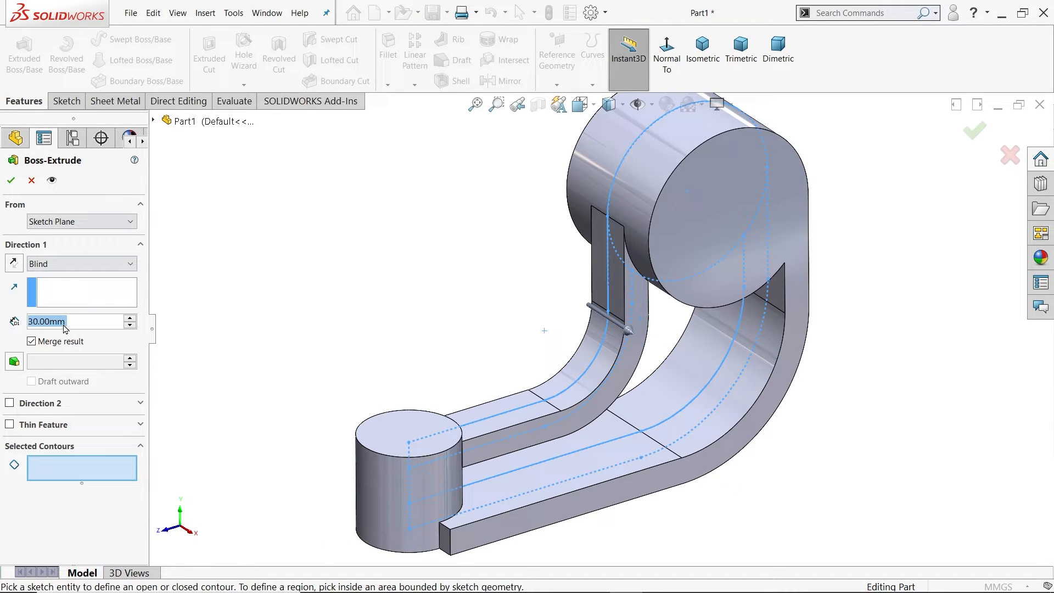
text(20)
key(Return)
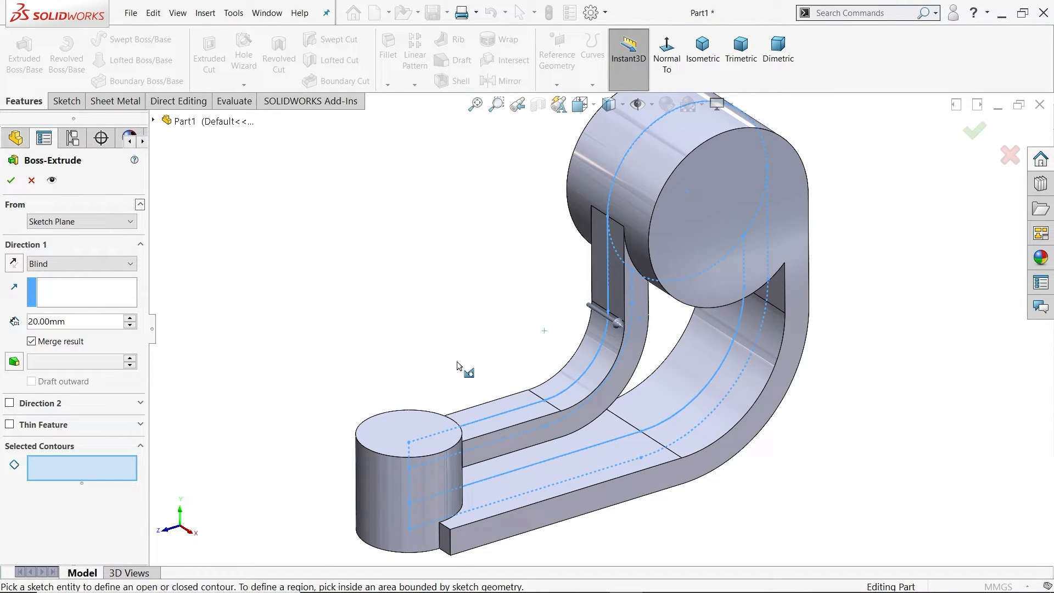
click(668, 359)
mouse_move(473, 320)
middle_down()
mouse_move(510, 329)
mouse_move(465, 328)
middle_up()
click(59, 264)
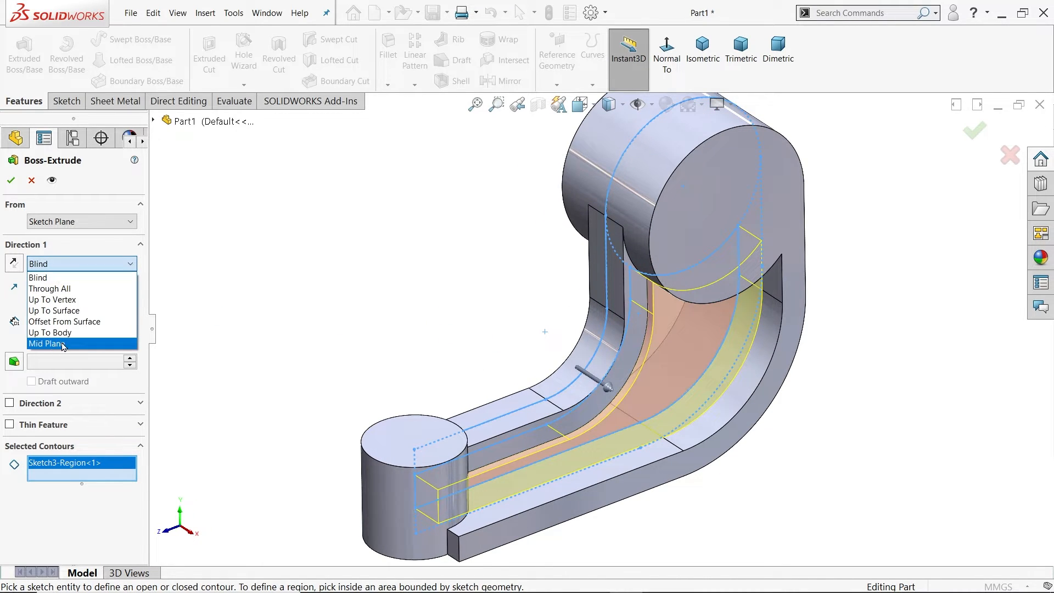
click(52, 346)
middle_drag(249, 318, 58, 198)
click(11, 181)
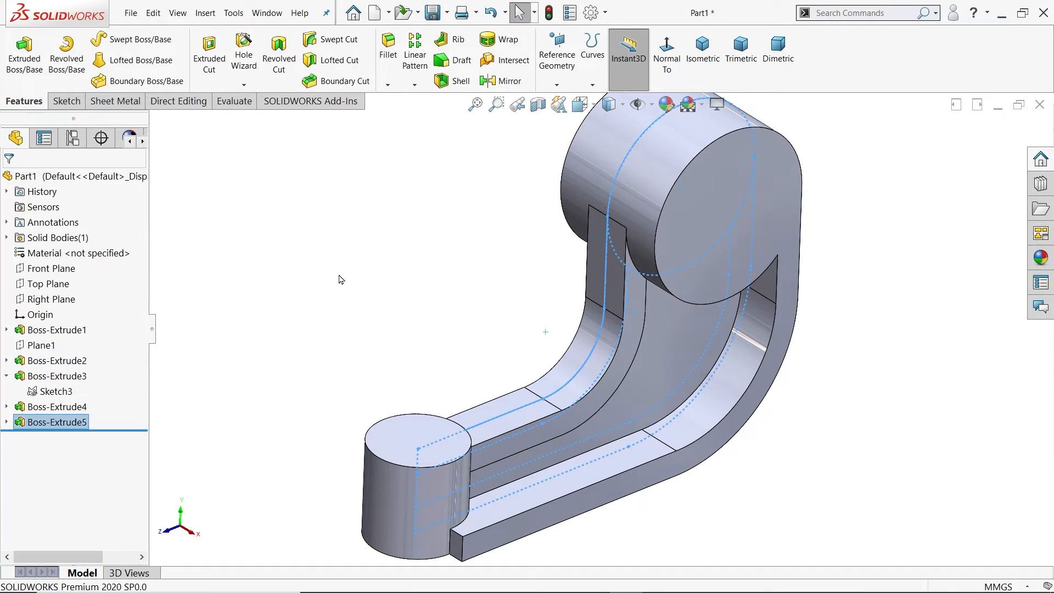
Step: Start a sketch on the arm's flat underside and draw a circle centred on the small cylinder, reaching the arm's end corner
middle_drag(602, 368, 473, 358)
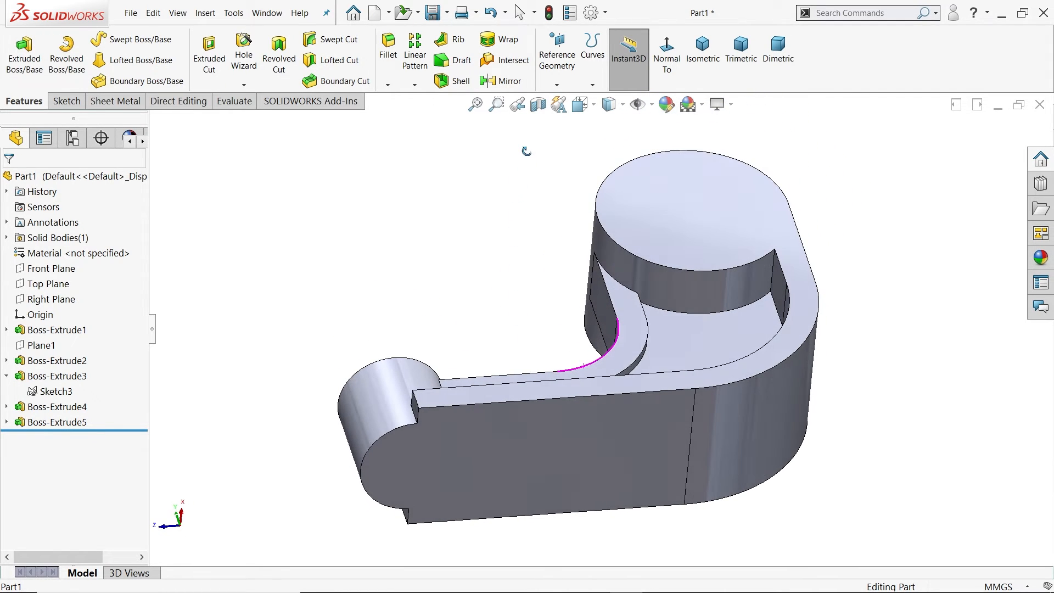
click(451, 458)
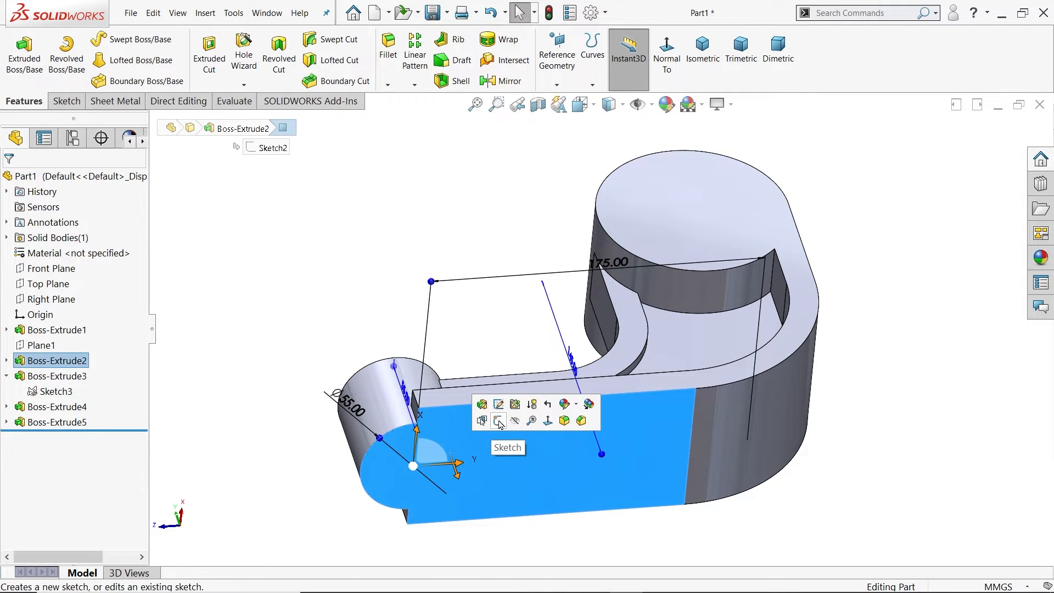
click(499, 427)
click(119, 39)
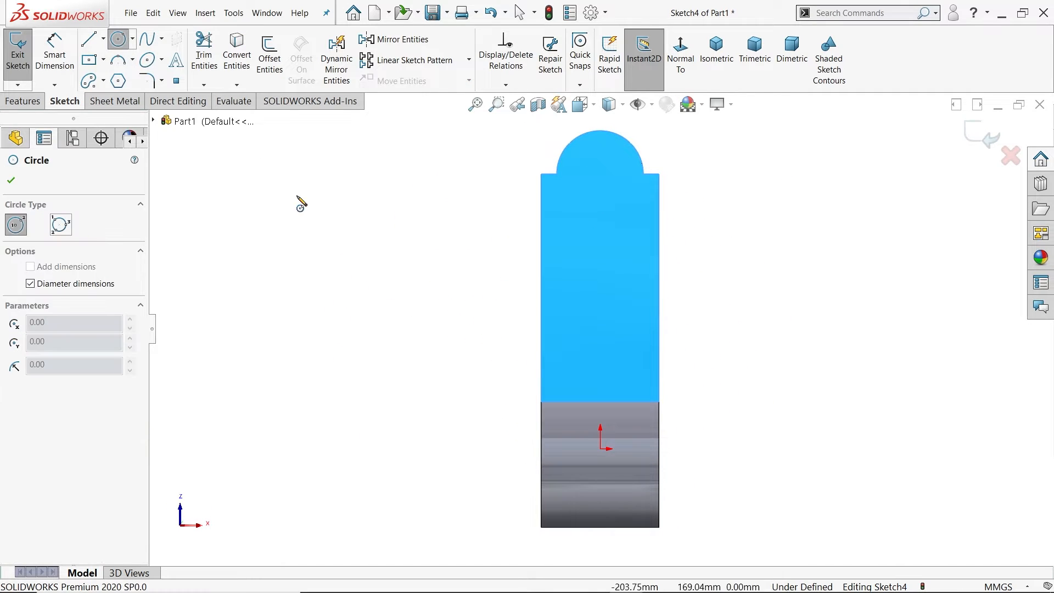
scroll(617, 225, down, 3)
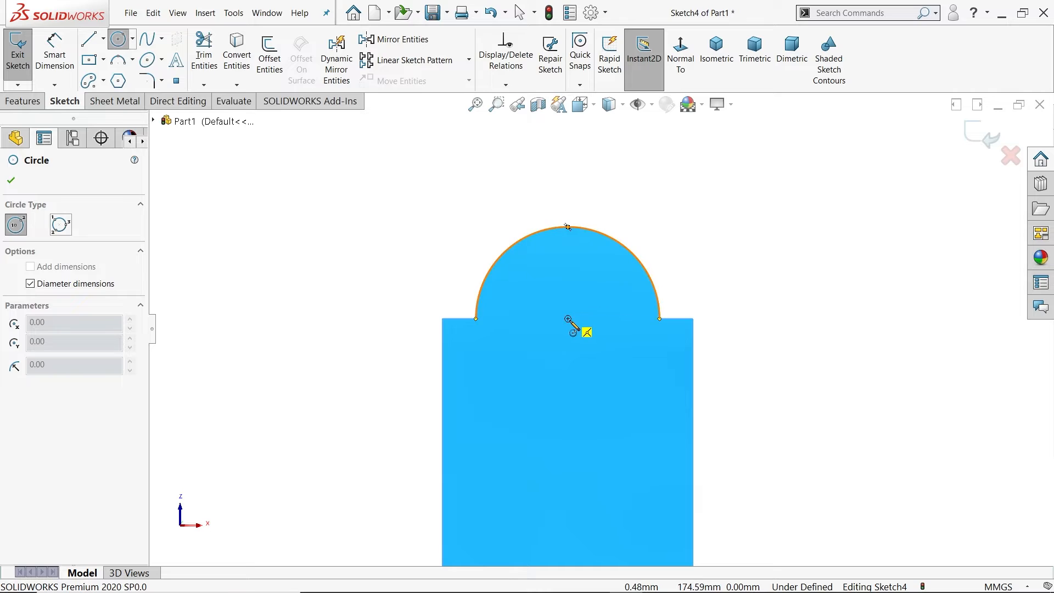
scroll(570, 321, down, 3)
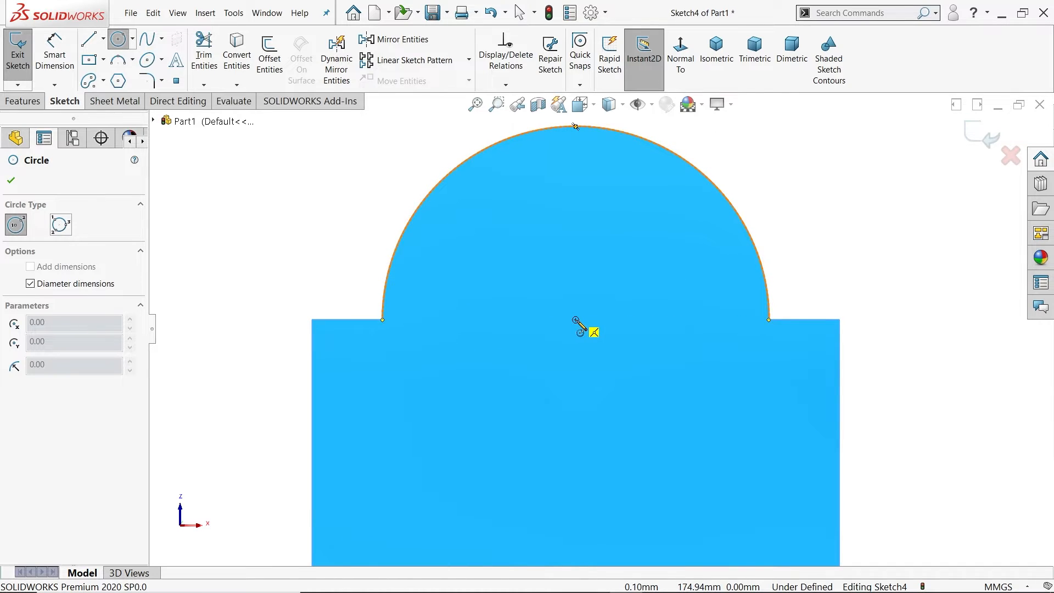
click(575, 320)
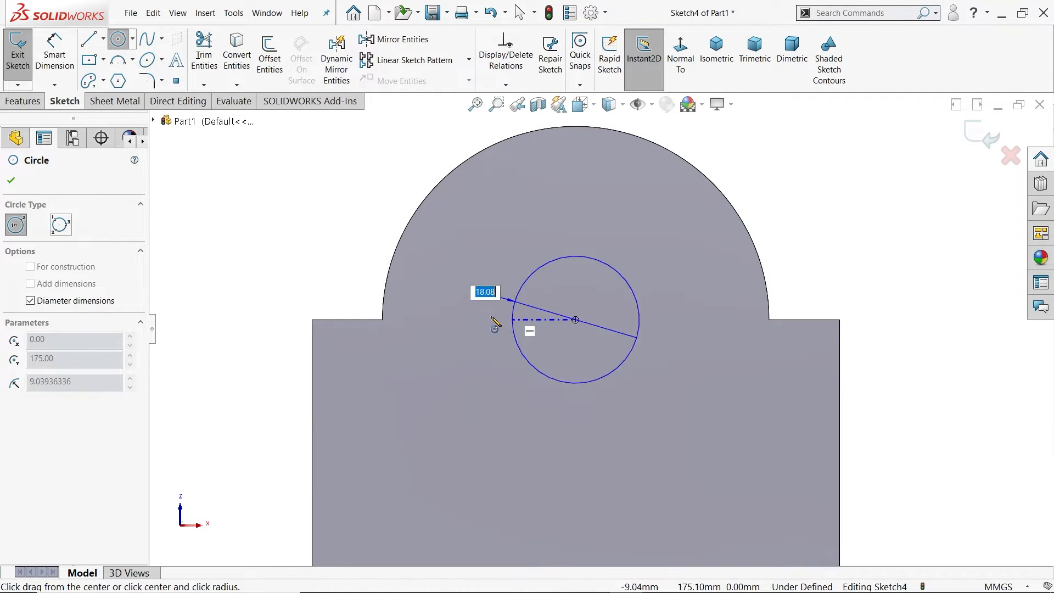
click(313, 319)
key(Escape)
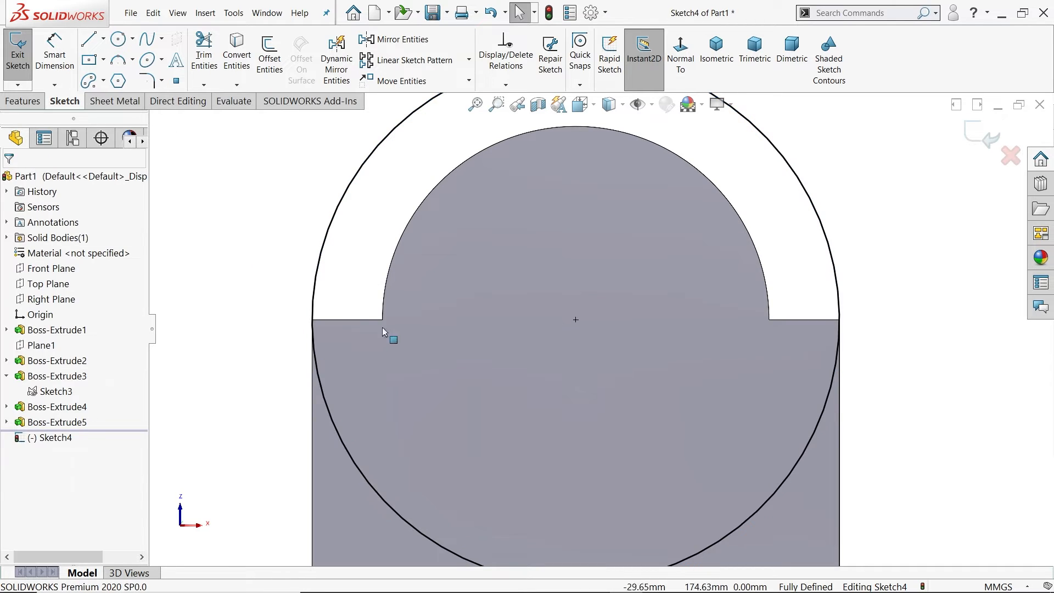
scroll(589, 344, up, 3)
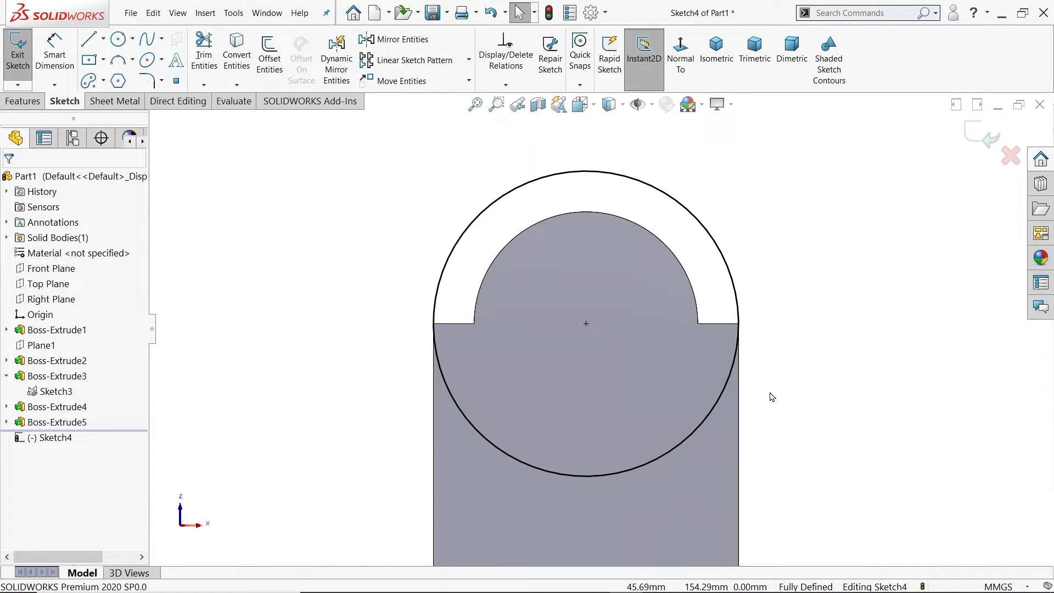
Step: Extrude the circle around the small cylinder using Up To Surface, reversed to end at the arm strip's upper face
mouse_move(771, 397)
middle_down()
mouse_move(647, 346)
mouse_move(754, 152)
middle_up()
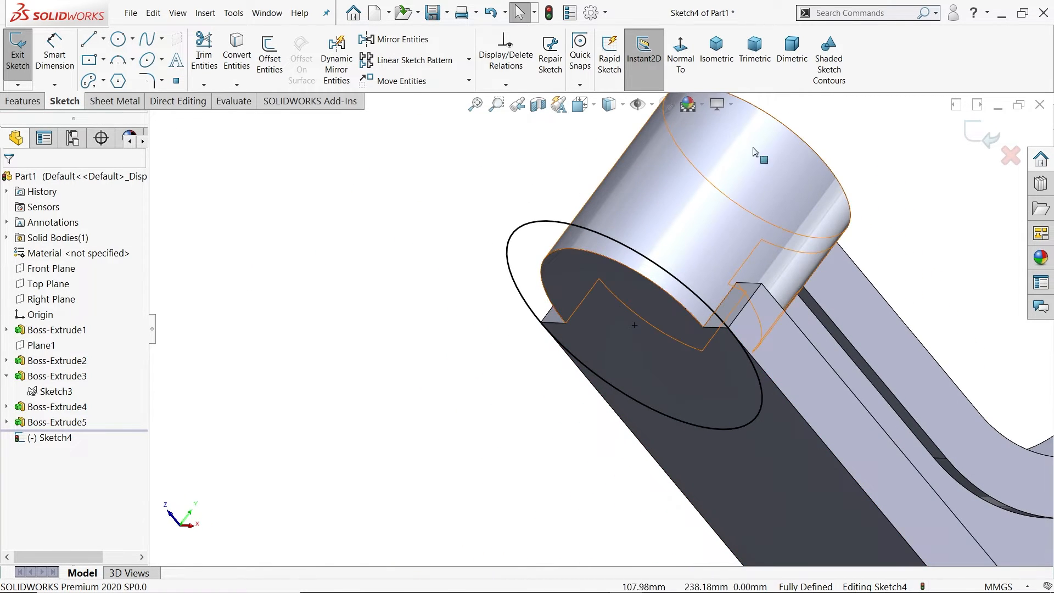
click(716, 50)
scroll(539, 461, down, 3)
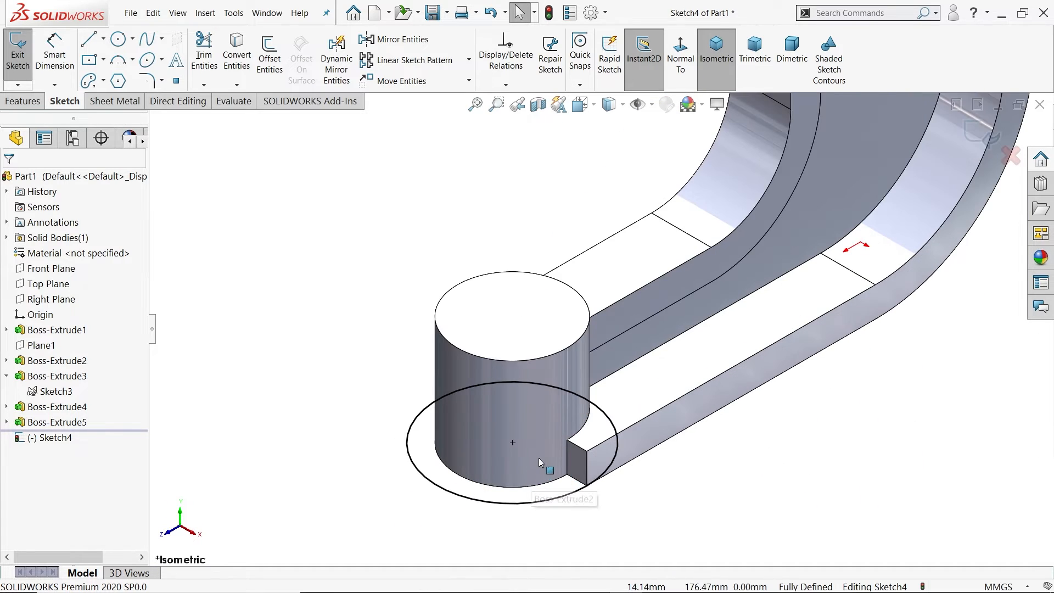
scroll(540, 461, down, 2)
click(22, 101)
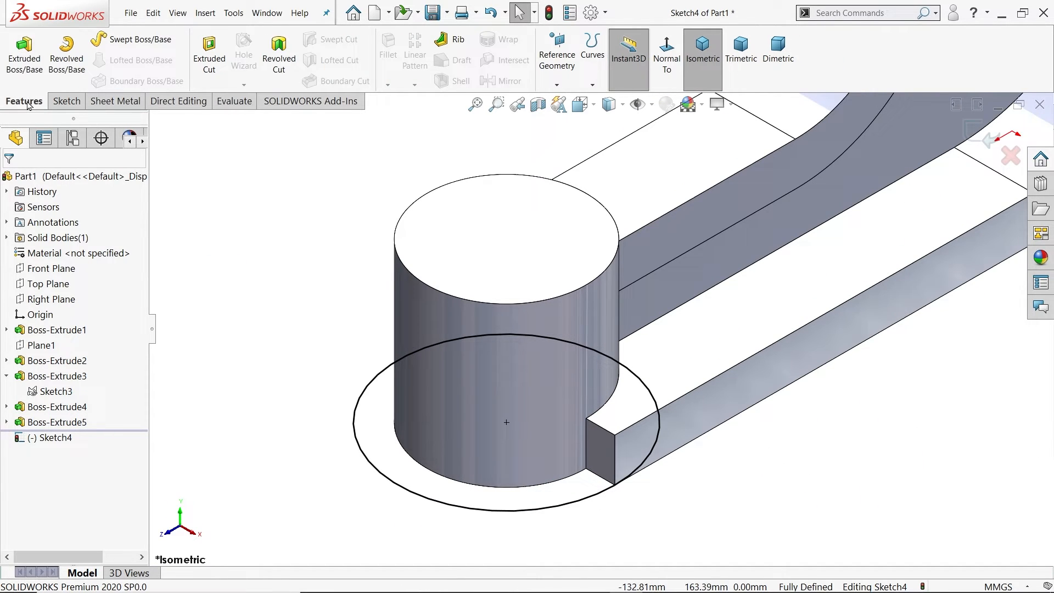
click(25, 61)
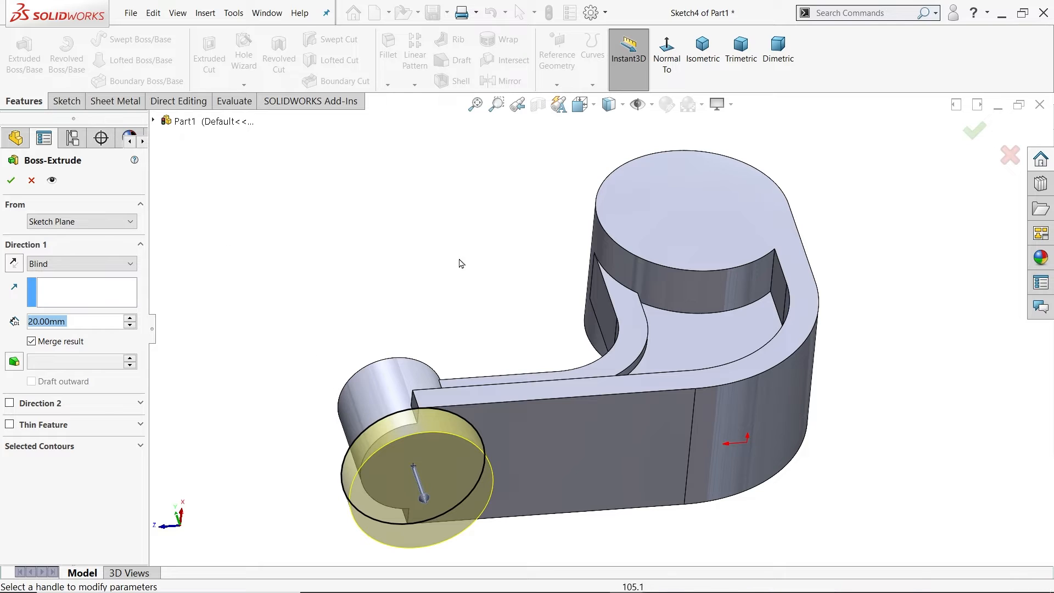
click(703, 50)
scroll(552, 460, down, 3)
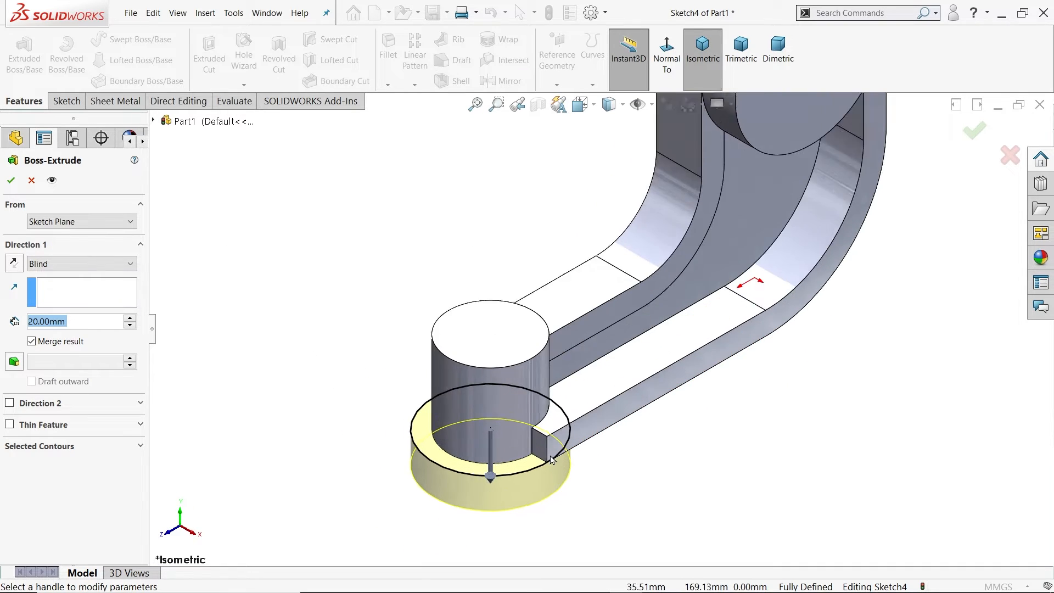
scroll(552, 460, down, 3)
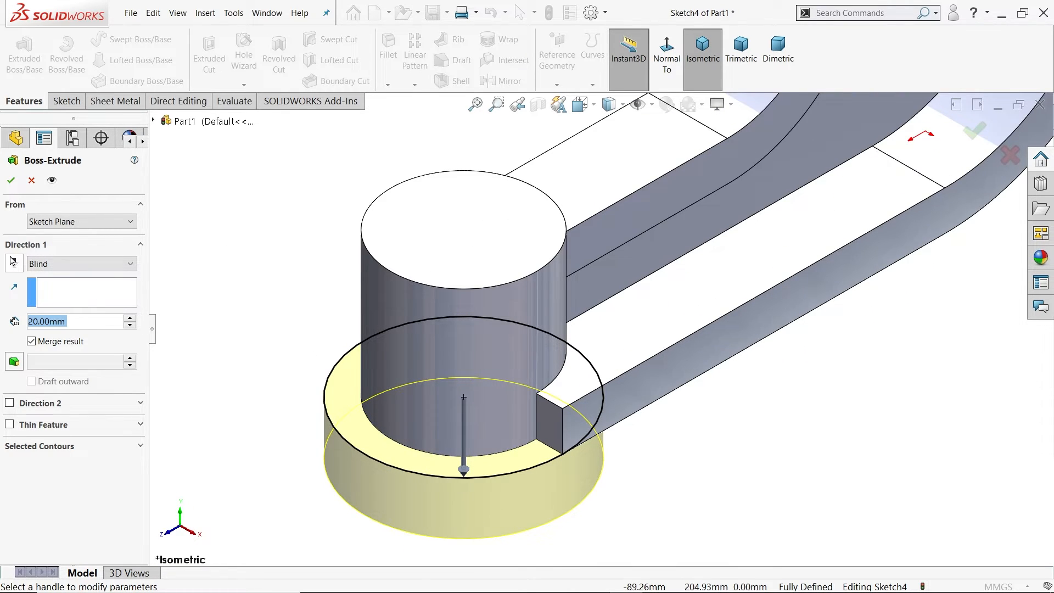
click(14, 263)
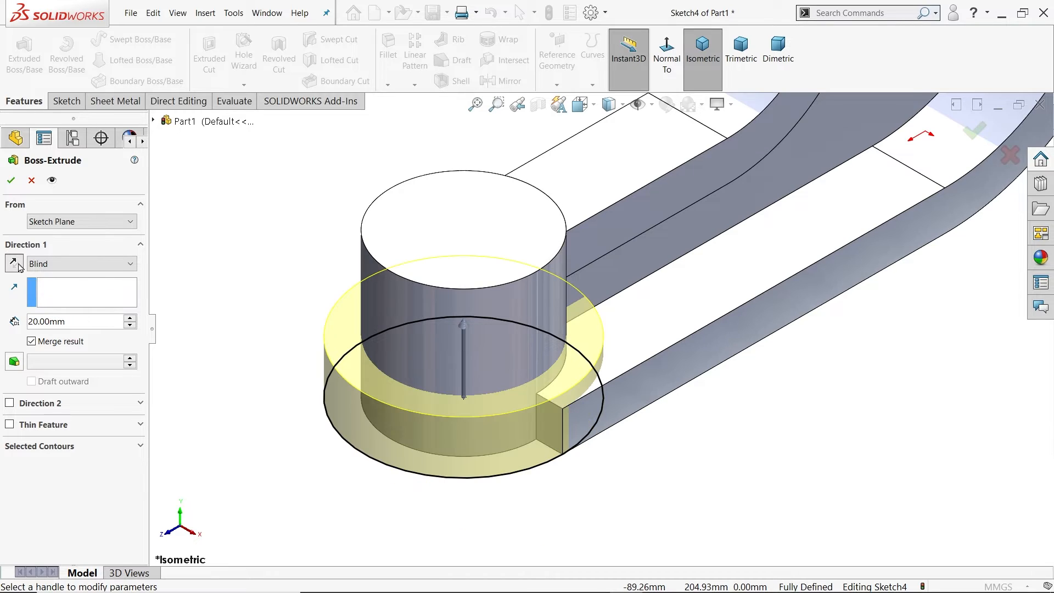
click(69, 264)
click(71, 311)
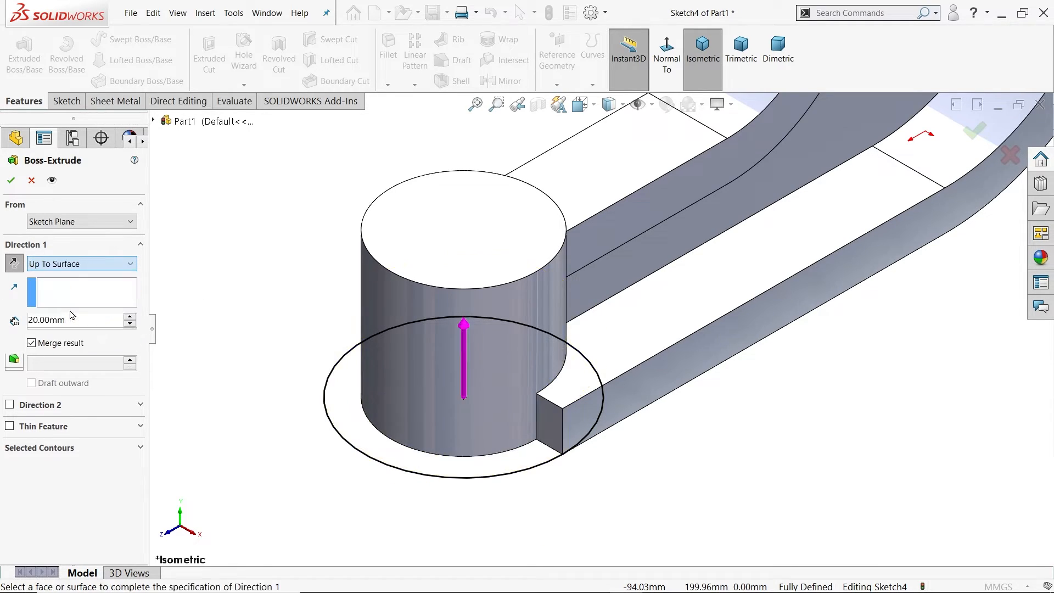
click(647, 329)
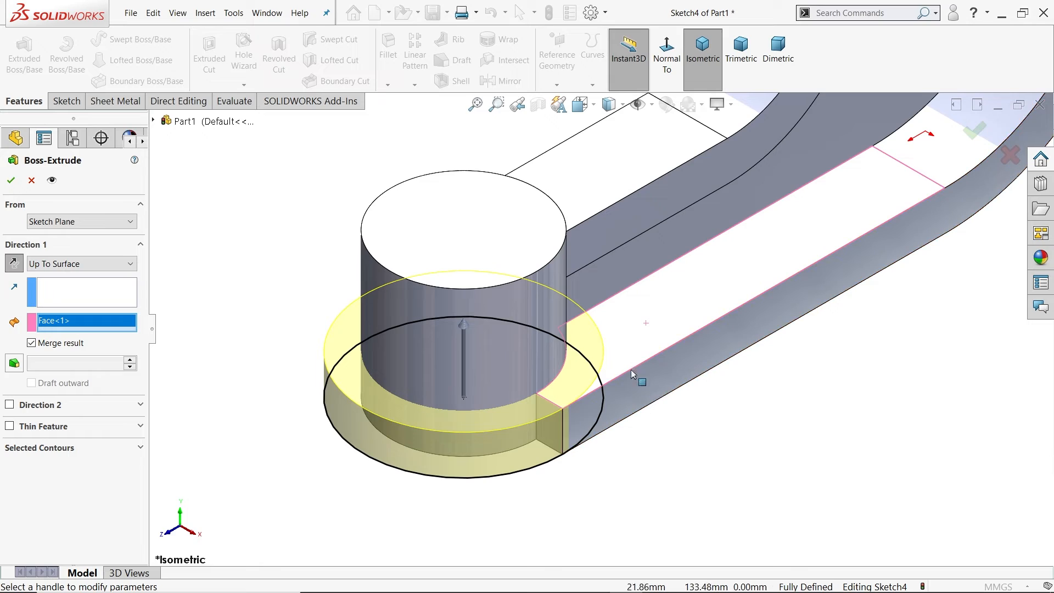
click(11, 181)
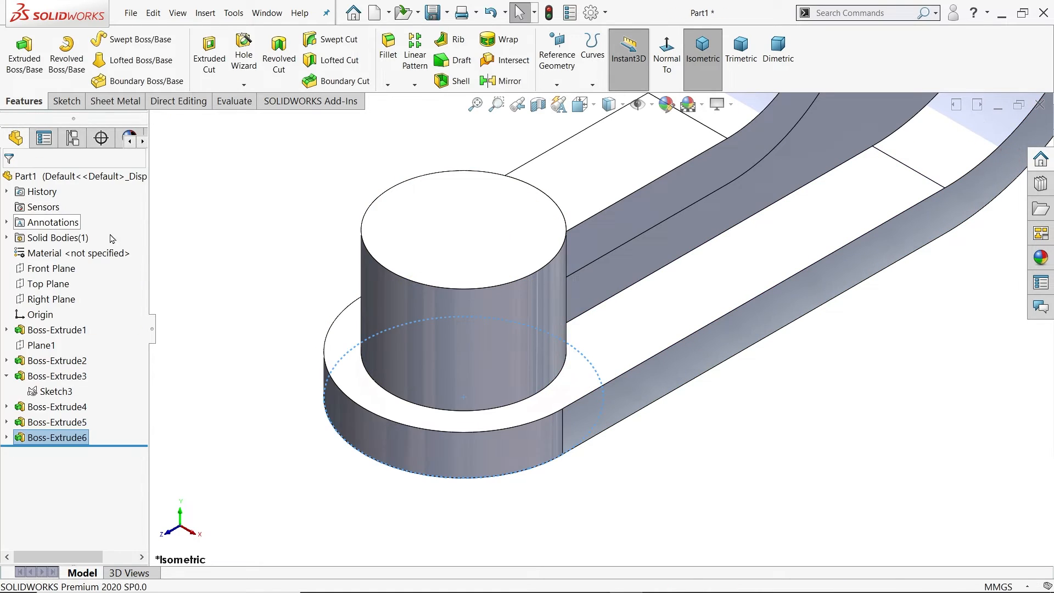
Step: Toggle RealView Graphics for the model display
middle_drag(235, 283, 246, 301)
click(246, 301)
scroll(275, 313, up, 6)
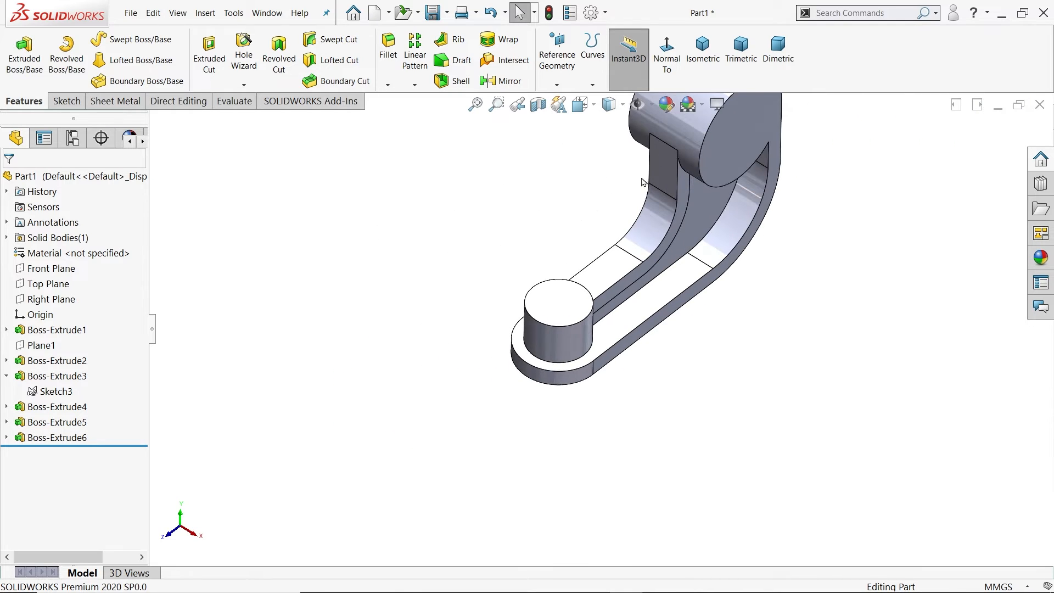
scroll(702, 163, up, 2)
click(731, 104)
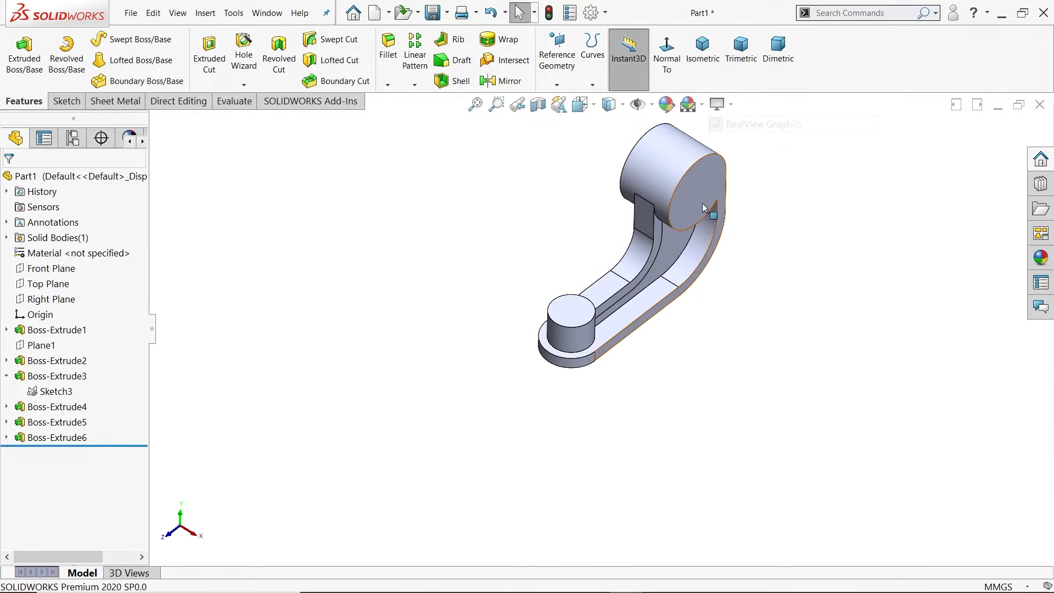
scroll(517, 490, down, 8)
mouse_move(516, 490)
middle_down()
mouse_move(431, 434)
mouse_move(506, 391)
mouse_move(454, 367)
mouse_move(488, 382)
mouse_move(434, 420)
middle_up()
Step: Switch to the 131 drawing in Photos and examine Detail J for the small cylinder's bore and counterbore dimensions
key(alt+Tab)
scroll(286, 500, up, 5)
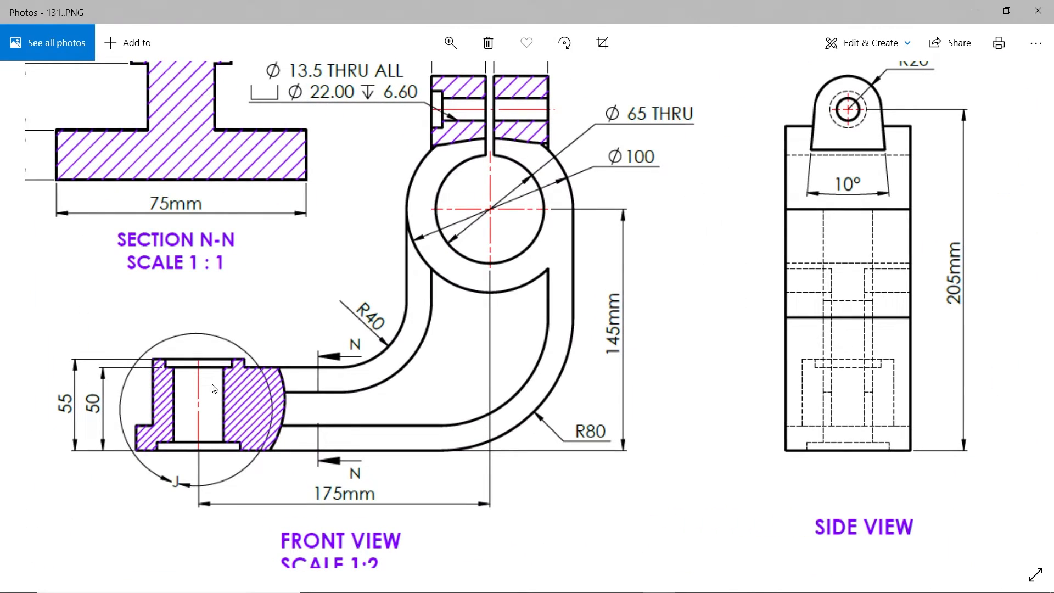
drag(289, 363, 292, 384)
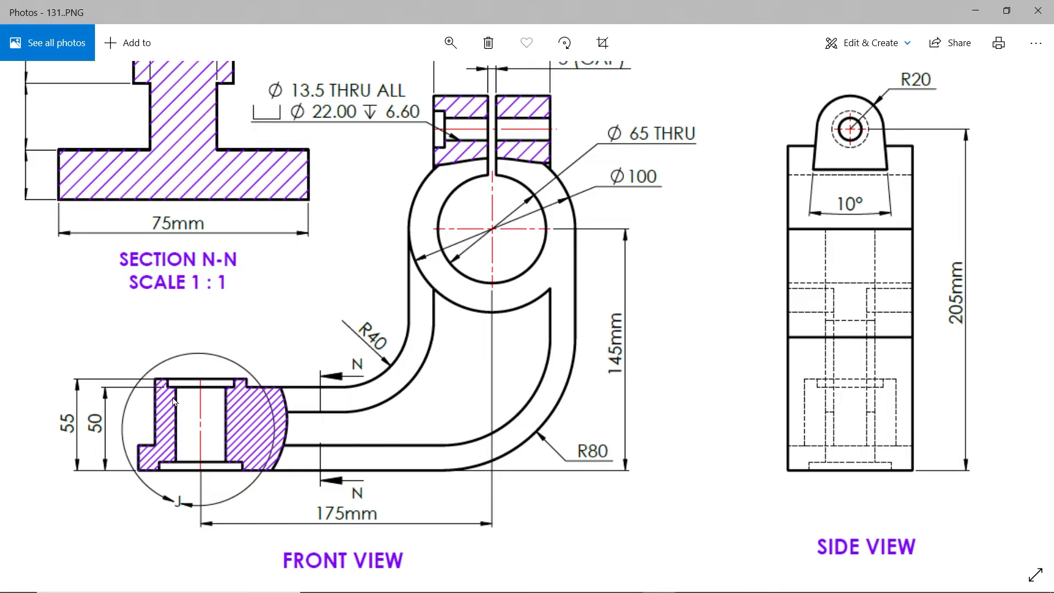
mouse_move(502, 265)
mouse_down()
mouse_move(485, 437)
mouse_move(464, 502)
mouse_up()
drag(694, 283, 556, 496)
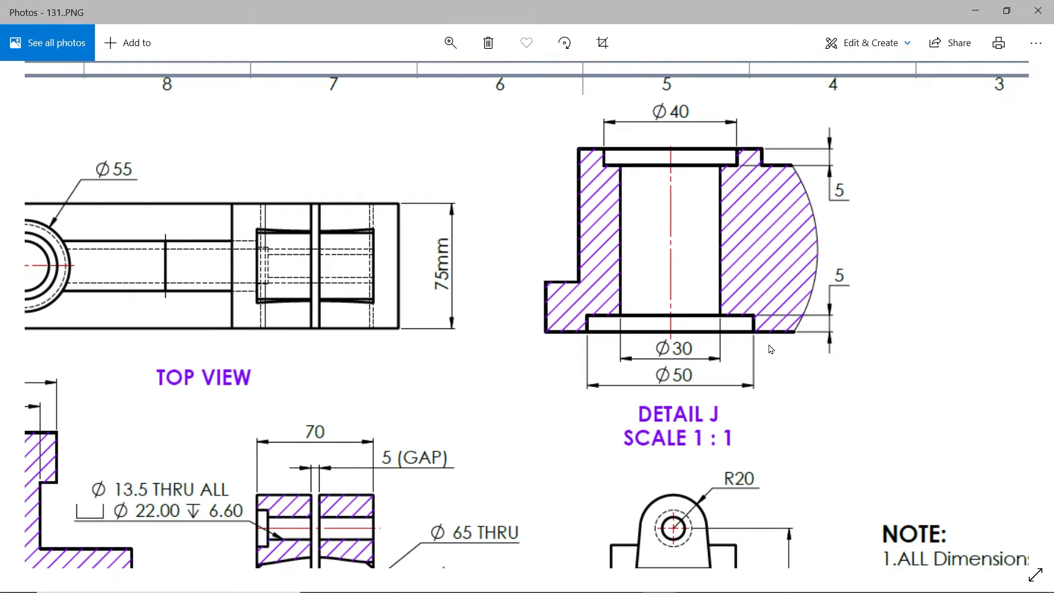
click(976, 11)
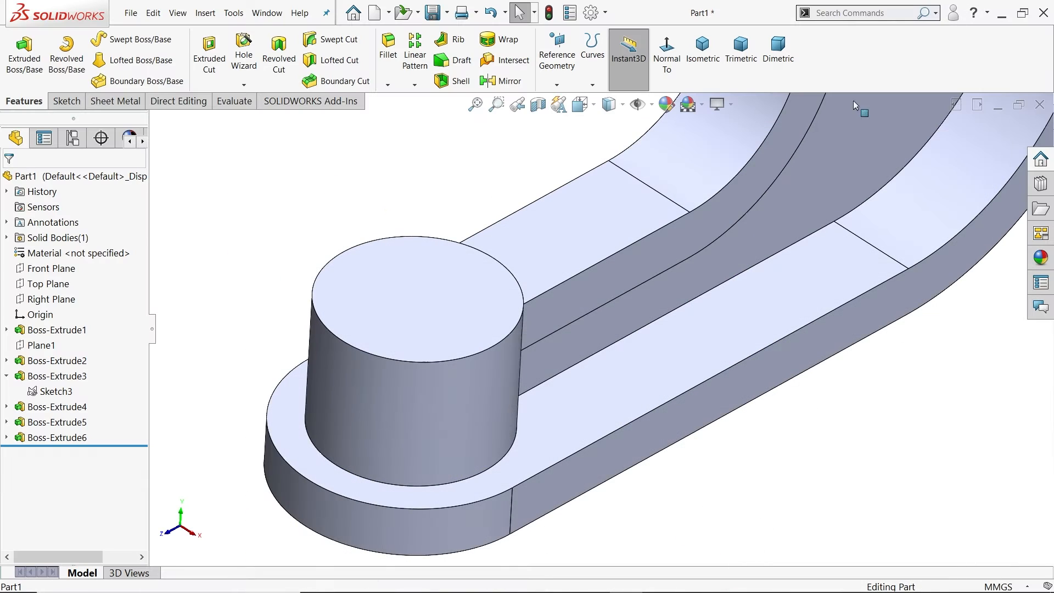
Step: Define a counterbored legacy hole in the Hole Wizard with a 30 mm diameter
click(244, 60)
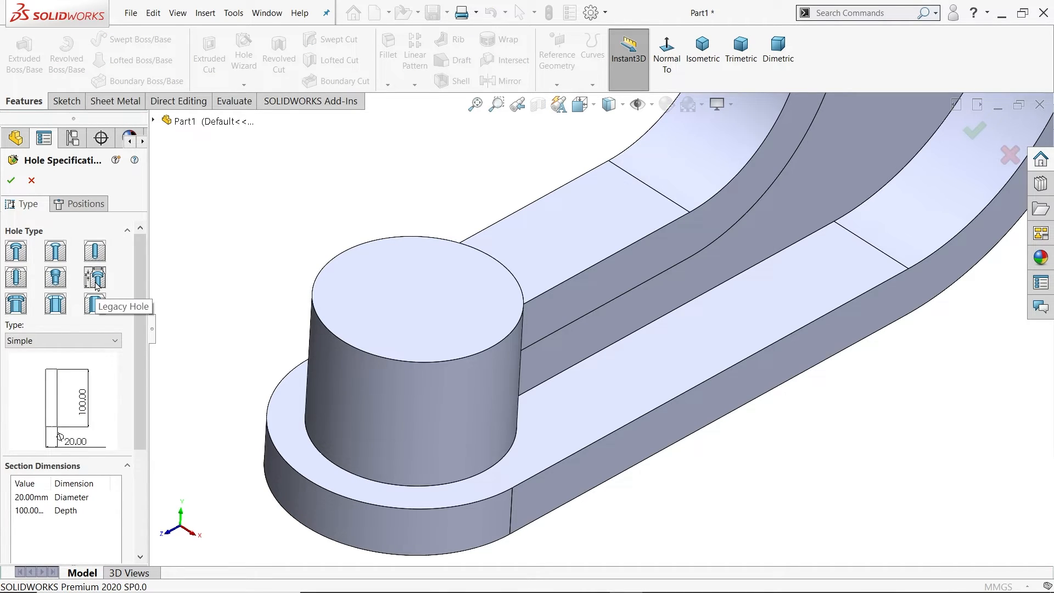
click(50, 341)
click(17, 433)
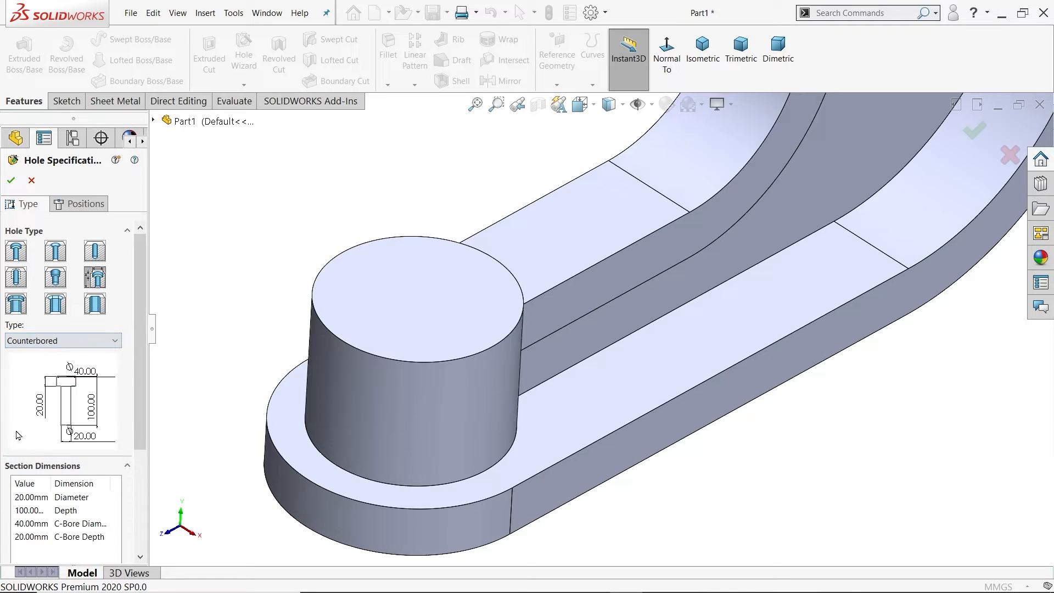
scroll(85, 420, down, 2)
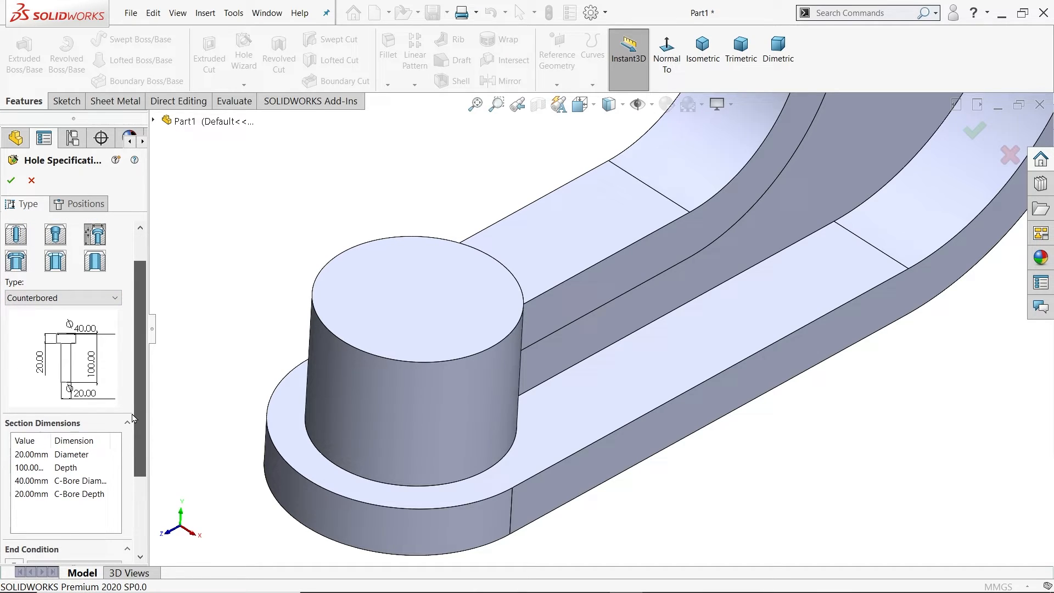
double_click(32, 455)
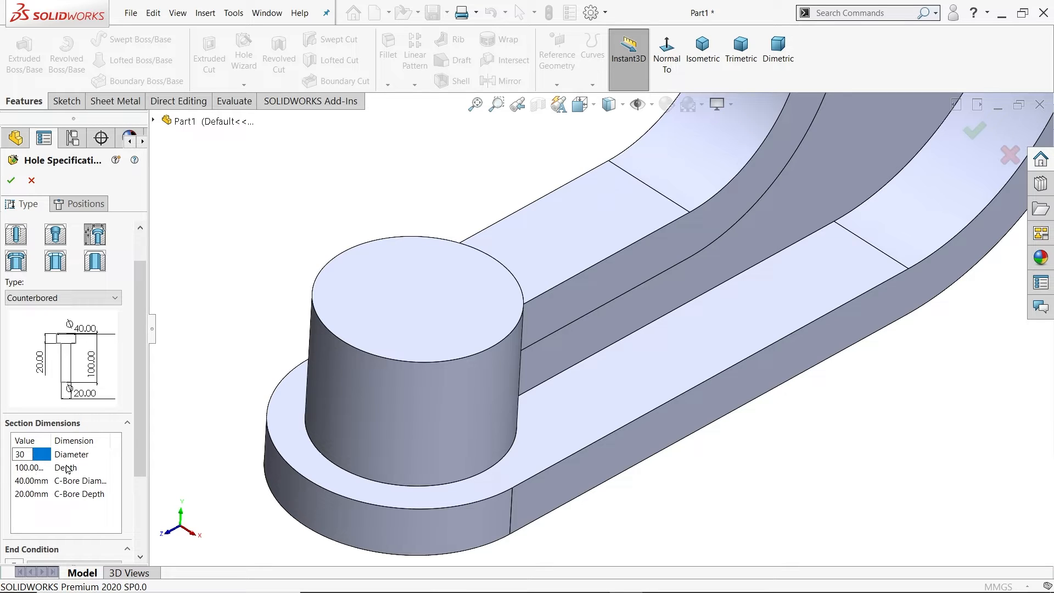
drag(142, 403, 135, 438)
Step: Try to edit the hole's depth value while keeping the Through All end condition
double_click(35, 412)
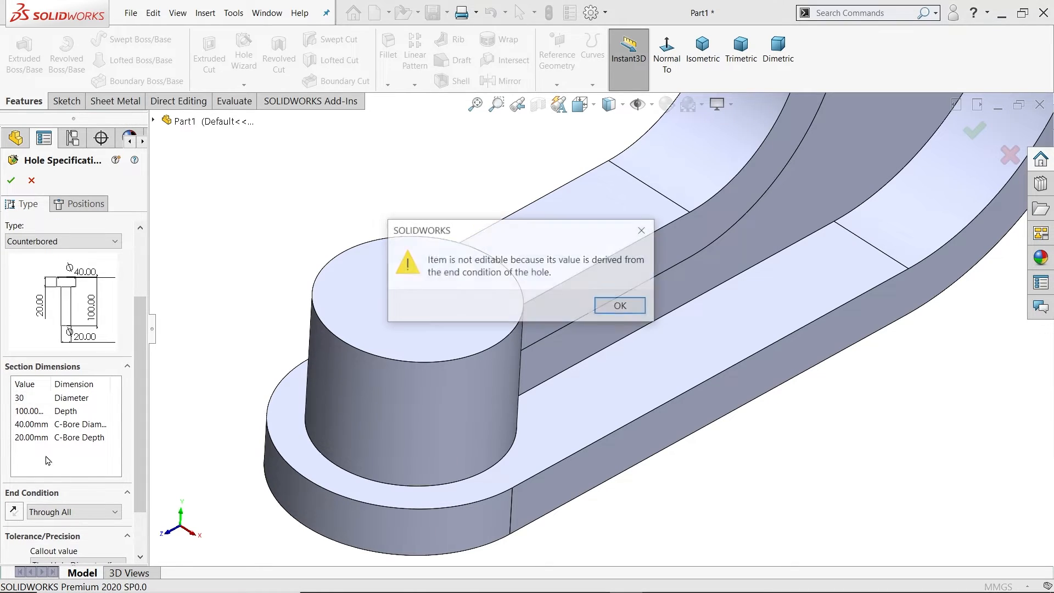
click(621, 306)
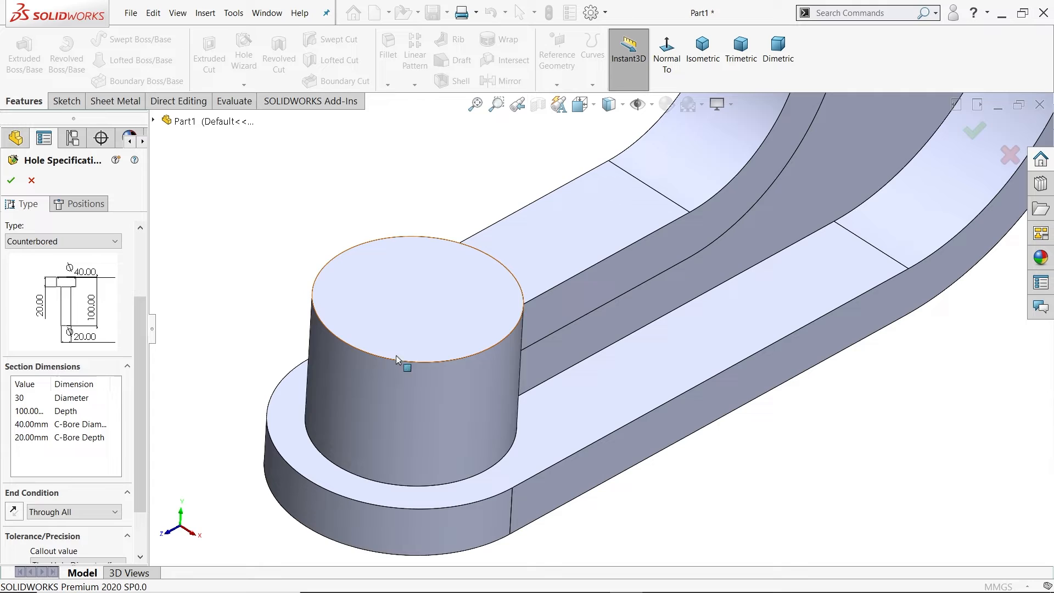
click(70, 511)
click(69, 511)
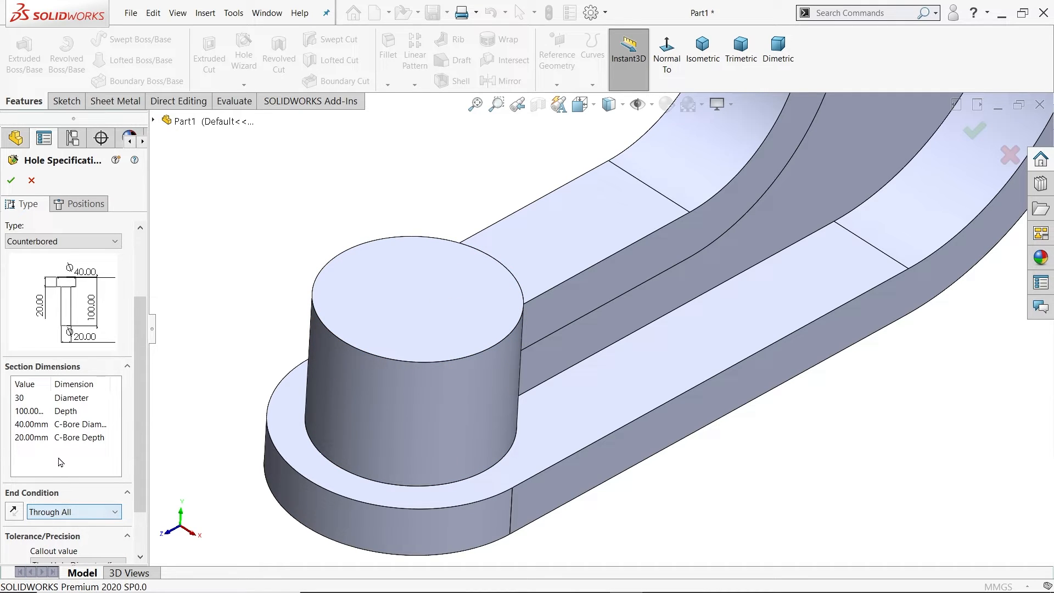
double_click(19, 411)
click(621, 306)
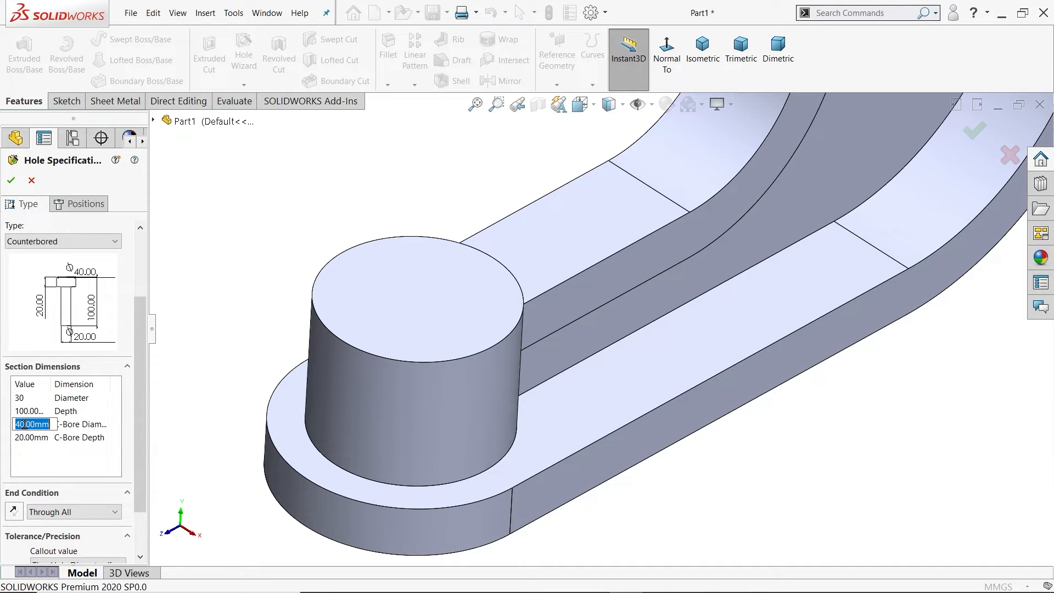
Step: Set the counterbore depth to 5 mm and place the hole at the centre of the small cylinder's top face
click(26, 443)
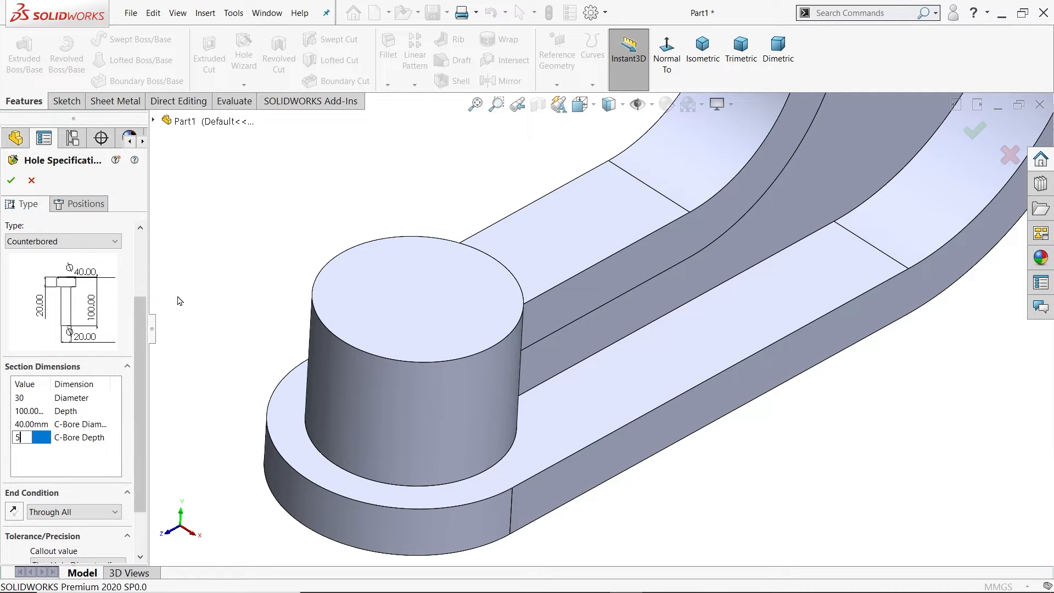
click(94, 206)
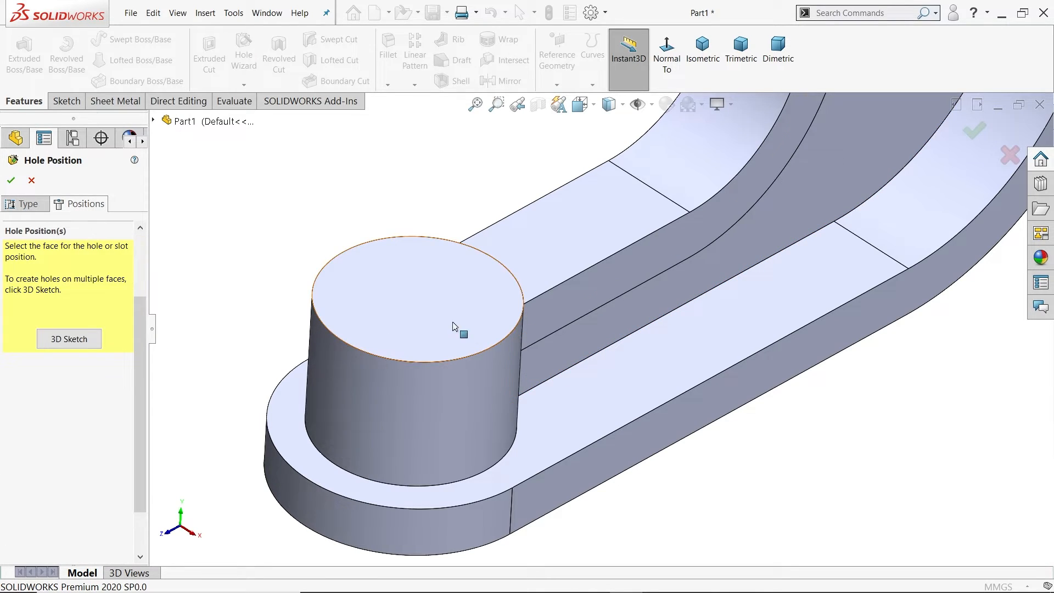
click(435, 303)
scroll(616, 487, down, 5)
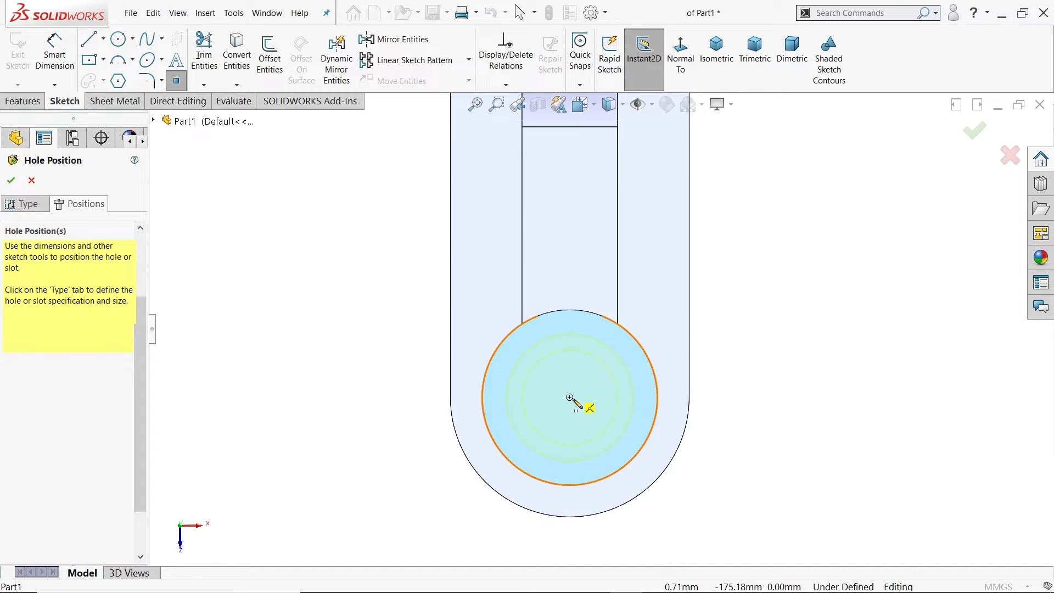
click(570, 397)
key(Escape)
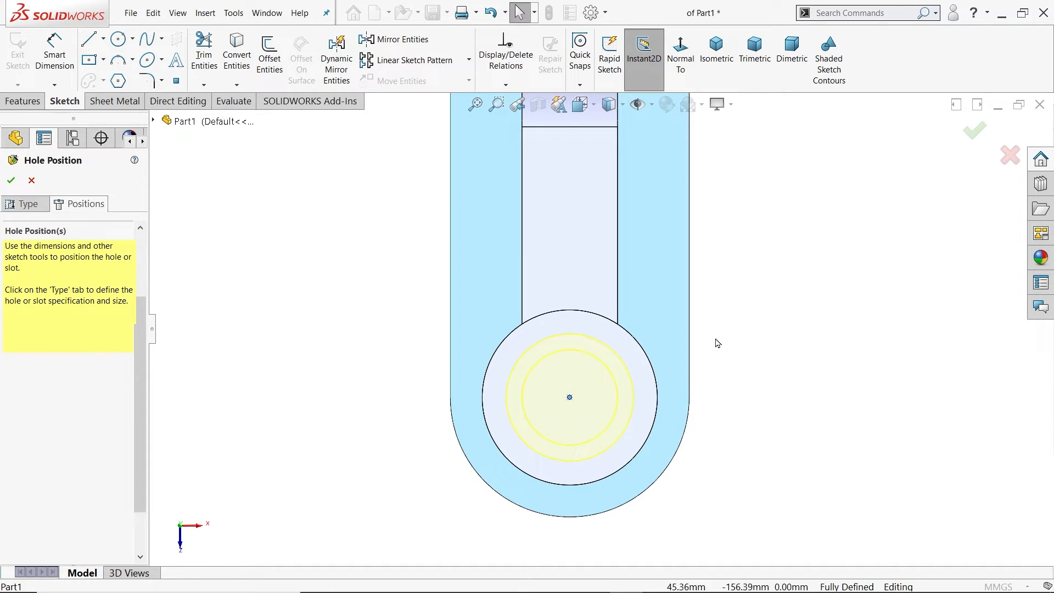
click(717, 52)
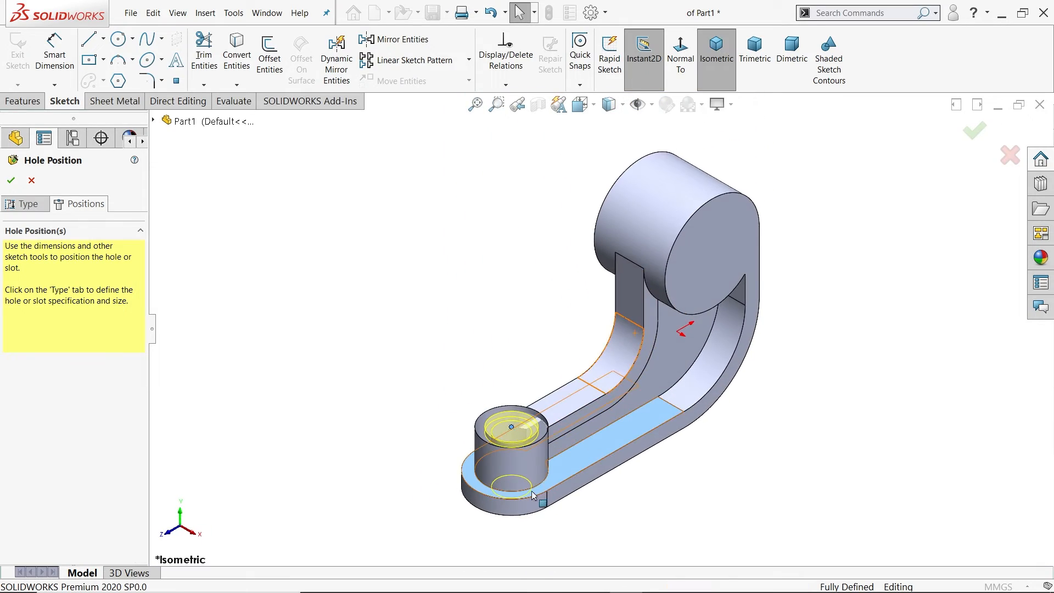
scroll(588, 455, down, 5)
middle_drag(587, 451, 590, 429)
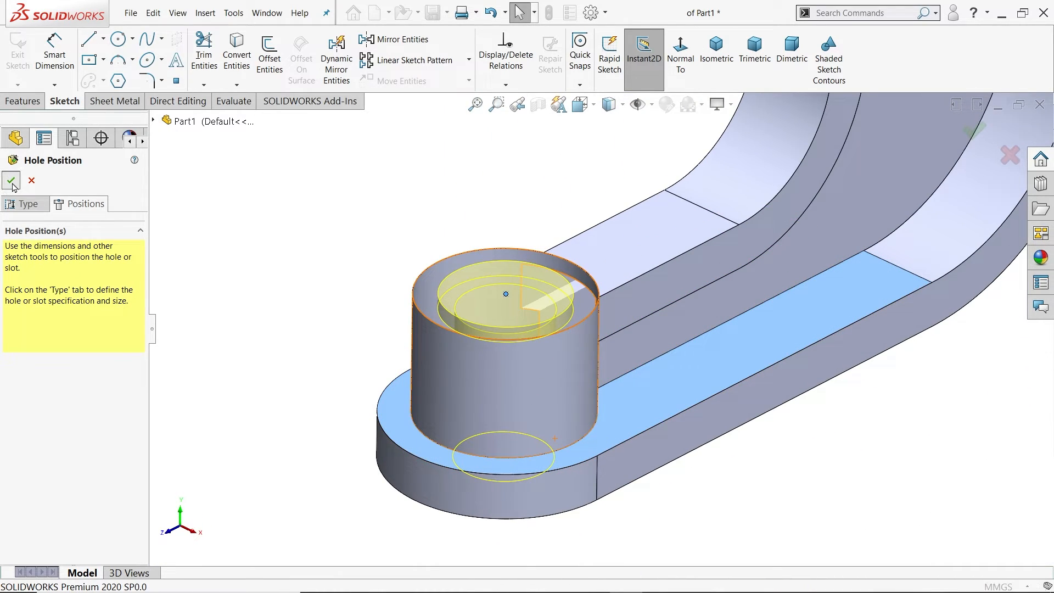
click(11, 181)
Step: Define a simple legacy hole in the Hole Wizard with a 50 mm diameter and a blind depth of 5 mm
middle_drag(379, 379, 378, 313)
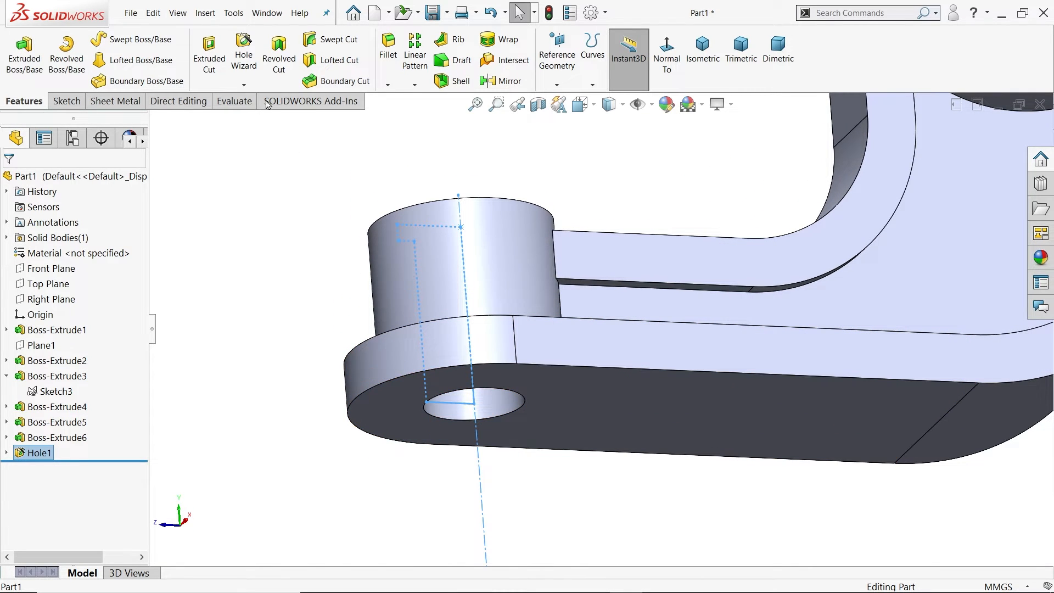
click(244, 60)
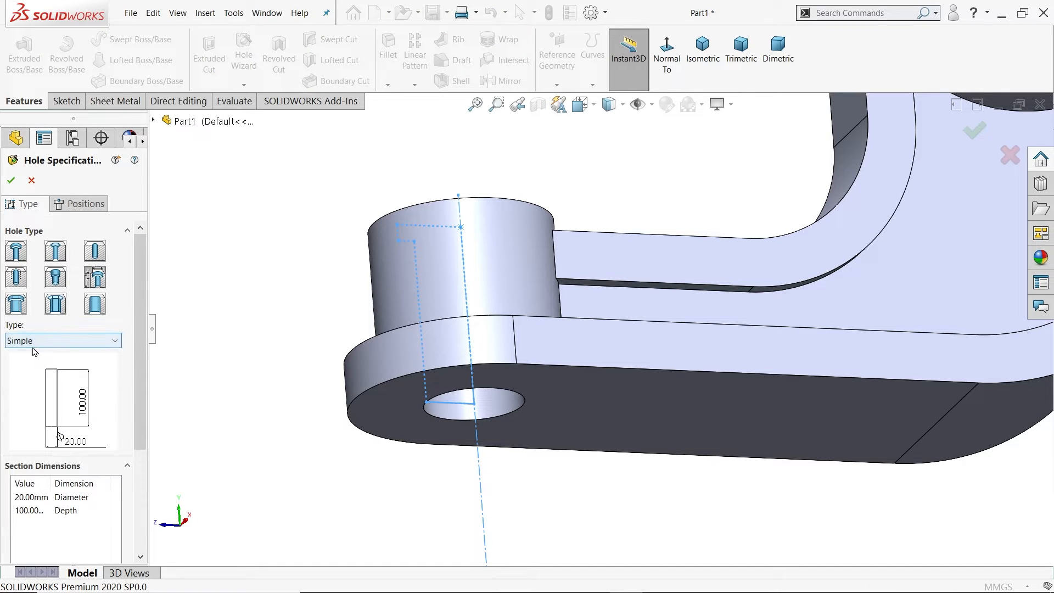
click(25, 499)
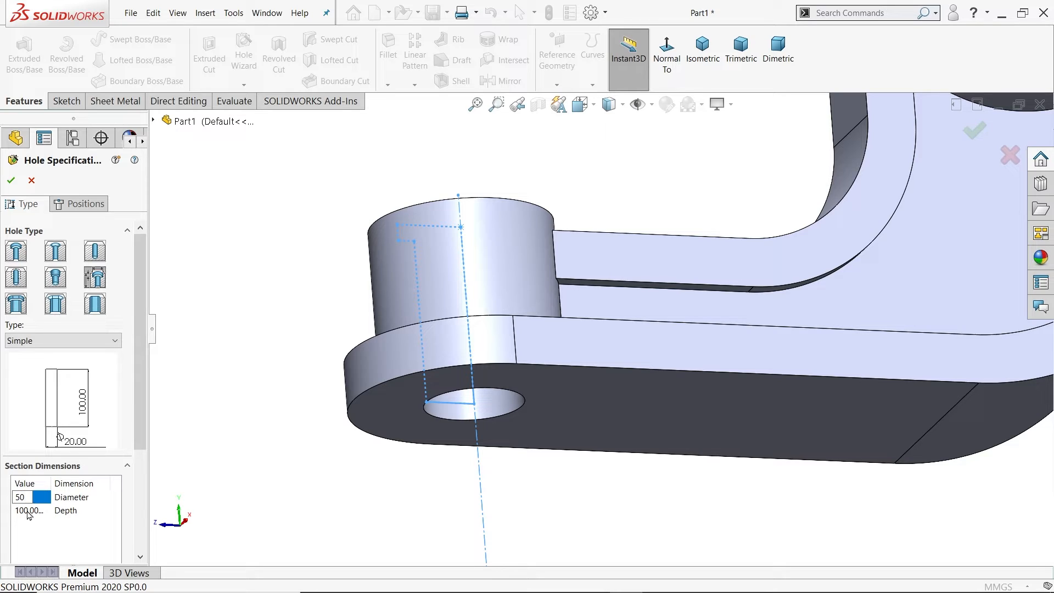
text(50)
drag(138, 415, 138, 482)
click(56, 509)
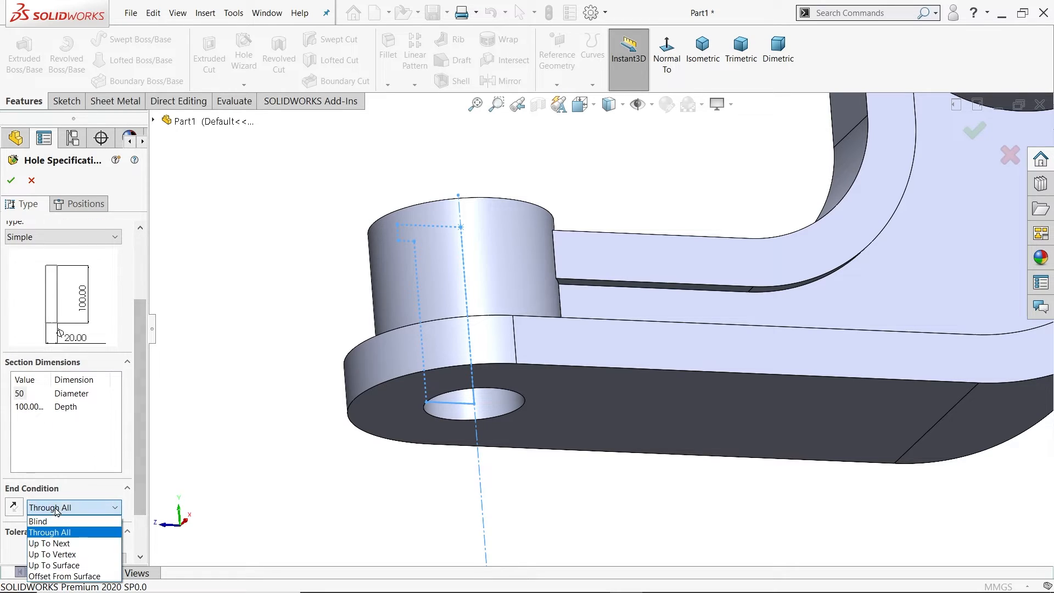
click(40, 522)
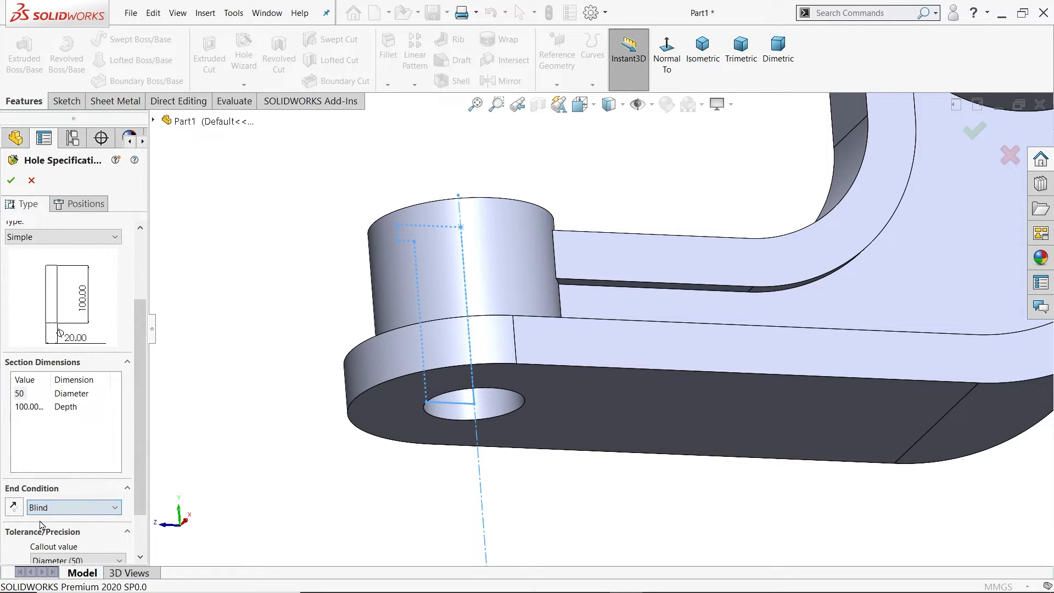
click(31, 409)
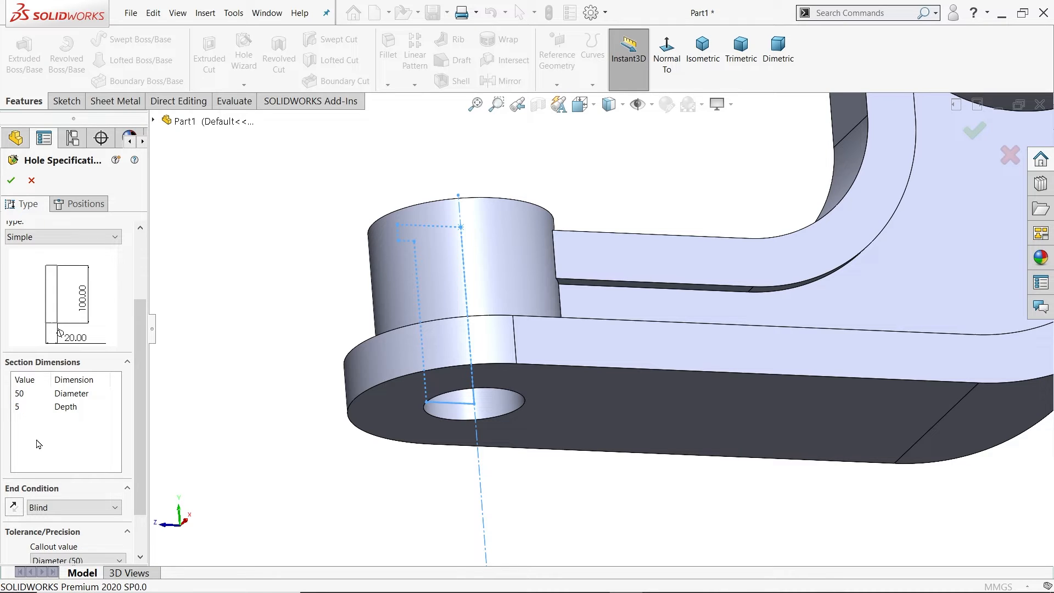
Step: Place the hole on the base's underside, concentric with the small cylinder's bore, and create it
click(88, 207)
click(412, 424)
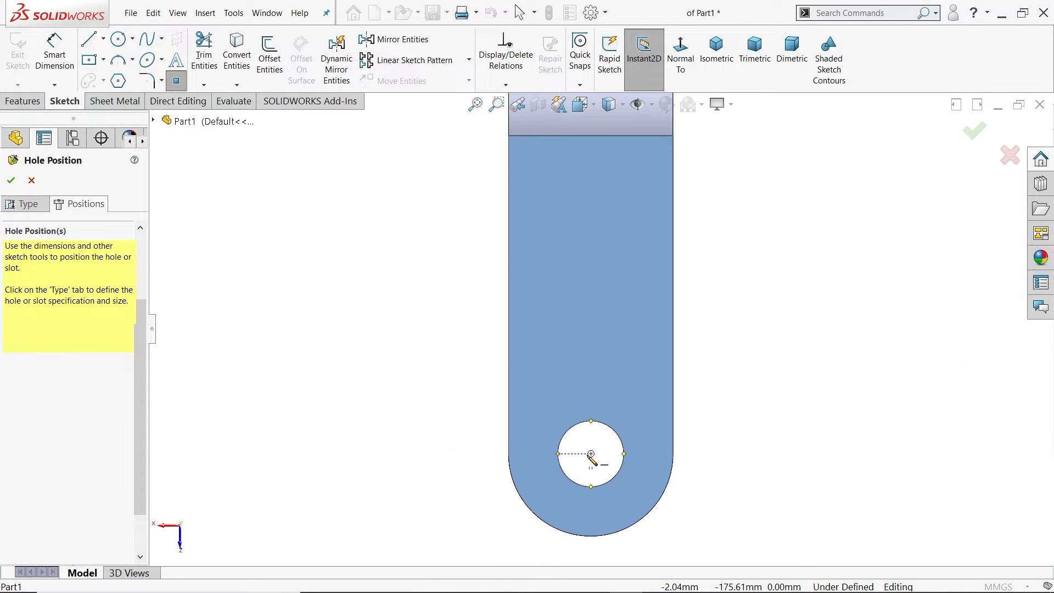
click(591, 454)
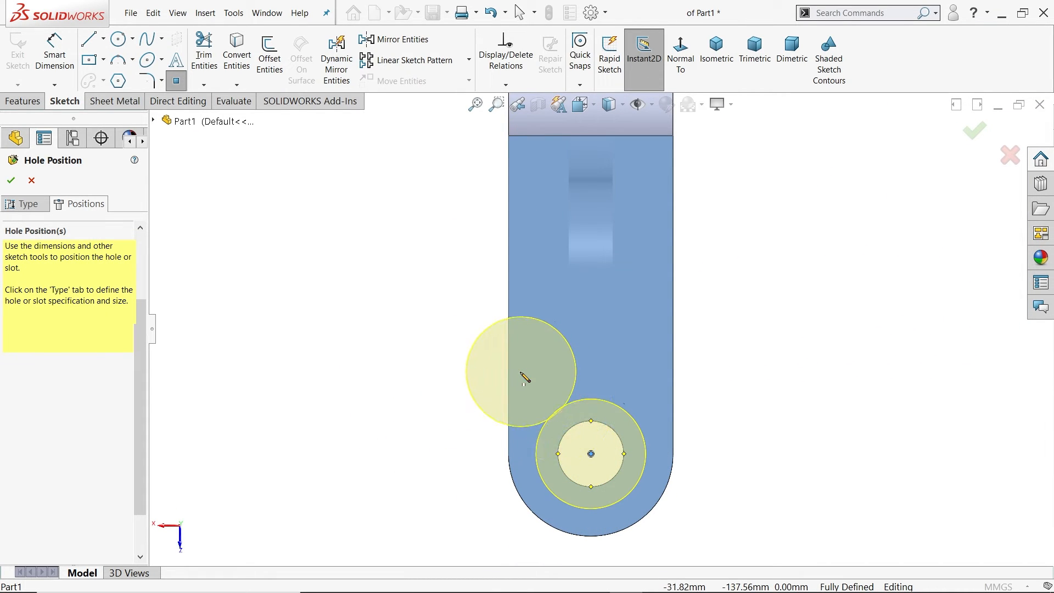
key(Escape)
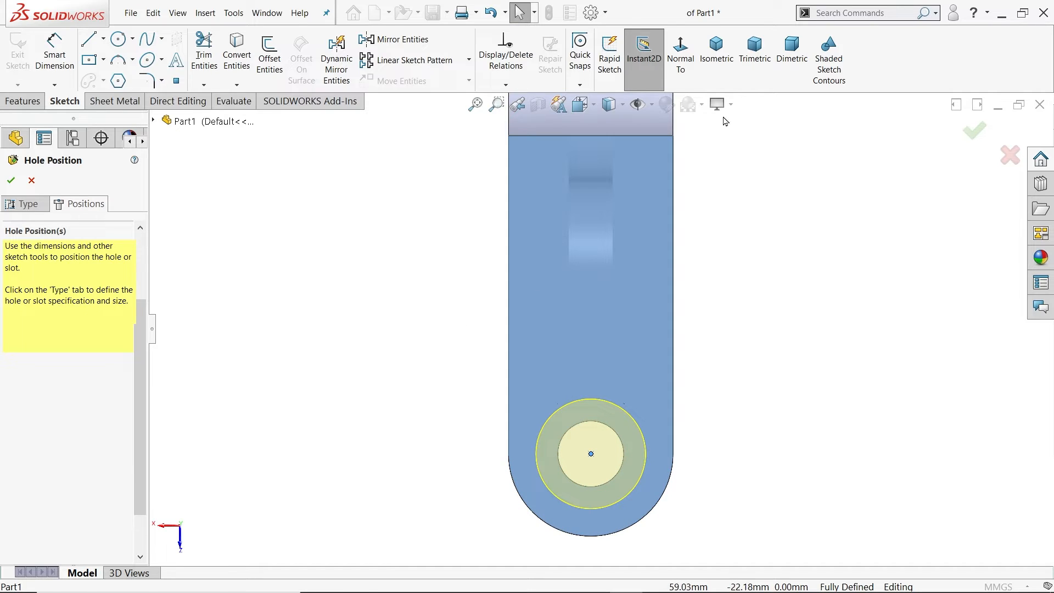
click(716, 52)
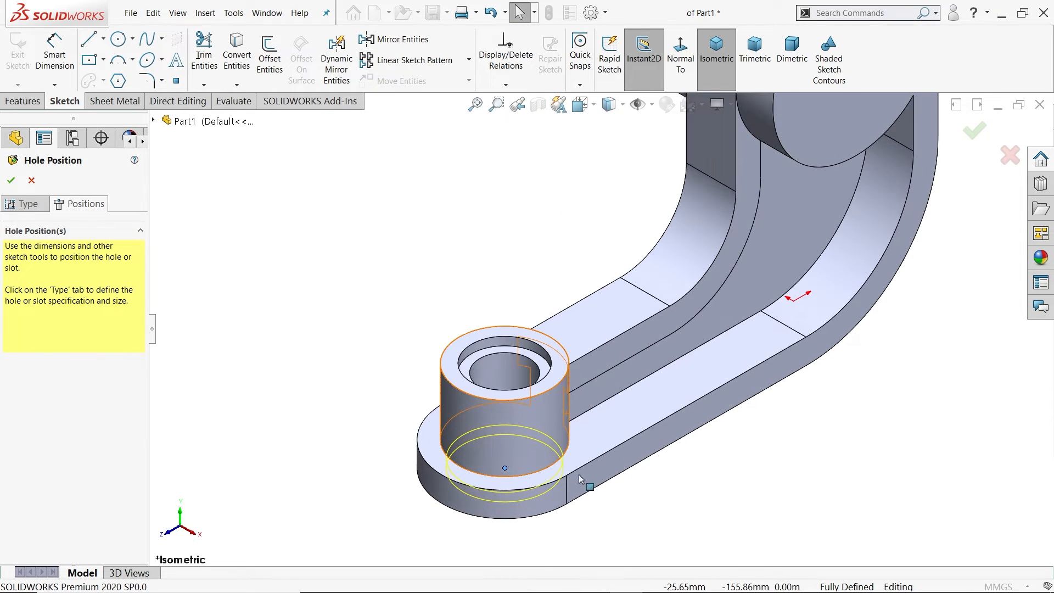
middle_drag(597, 477, 589, 258)
scroll(582, 434, up, 2)
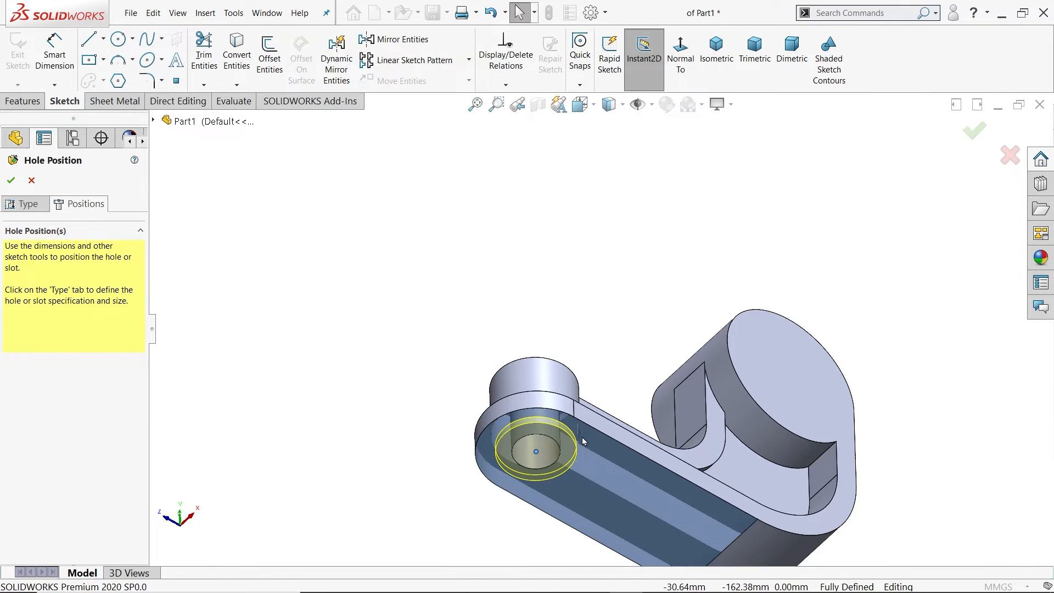
scroll(582, 437, down, 5)
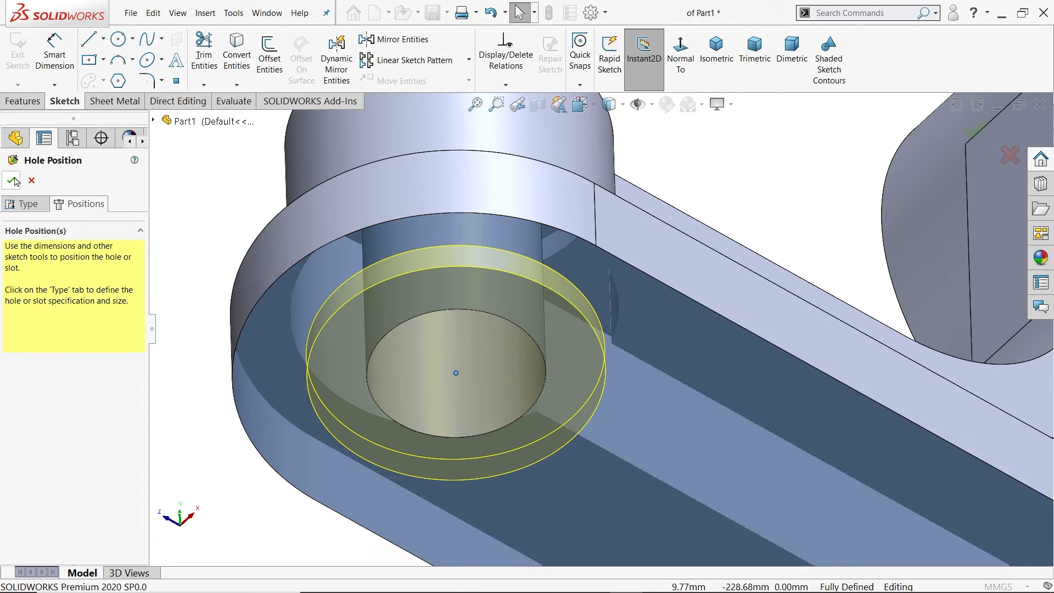
click(15, 181)
Step: Section the part along the Right Plane to examine the bore's counterbores at both ends, and close the section view
middle_drag(323, 288, 331, 317)
scroll(331, 317, up, 6)
middle_drag(515, 295, 454, 439)
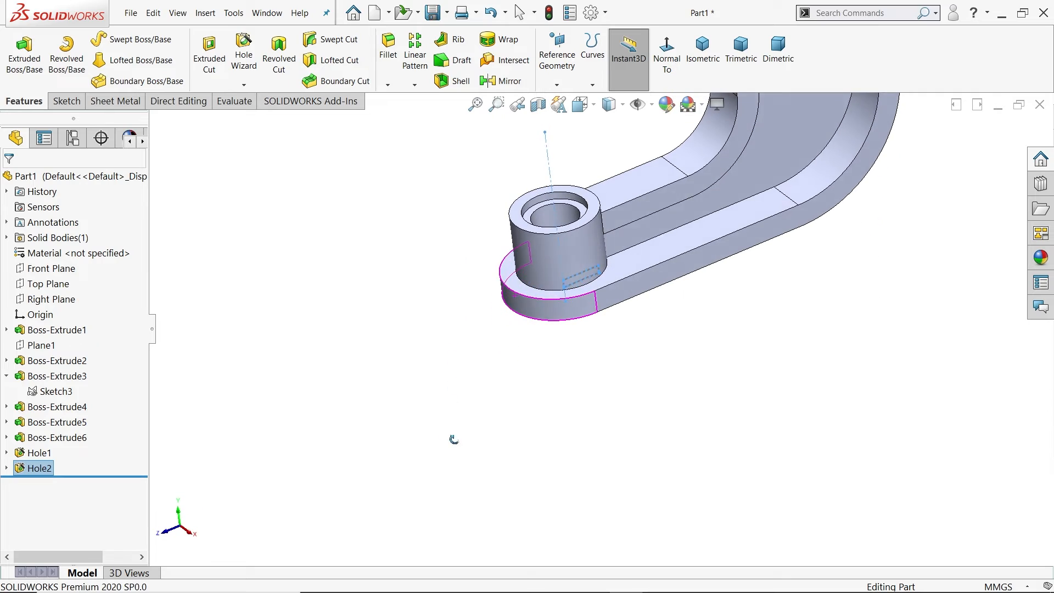
click(58, 299)
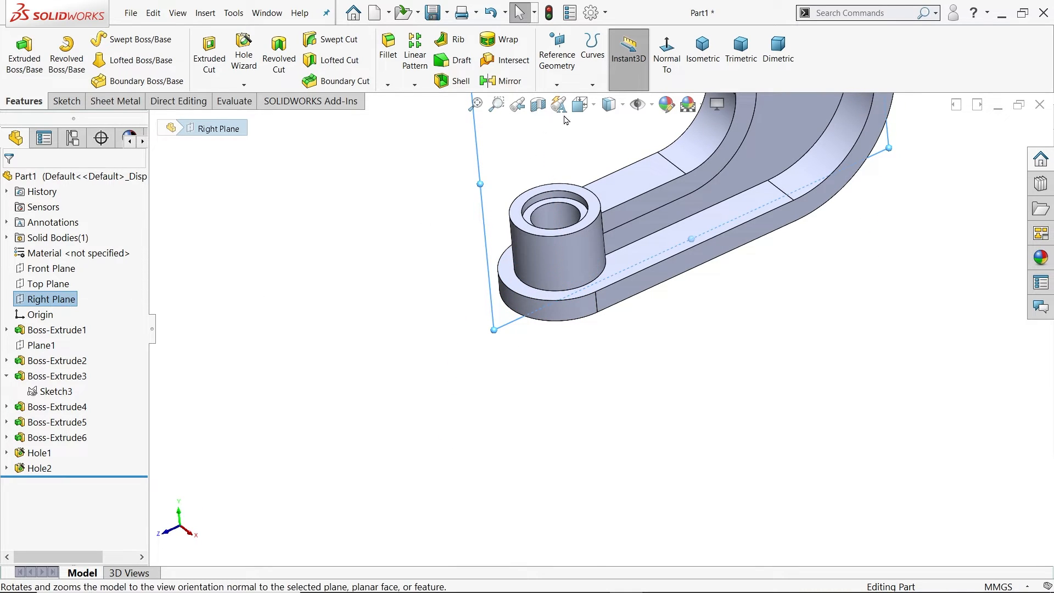
click(538, 104)
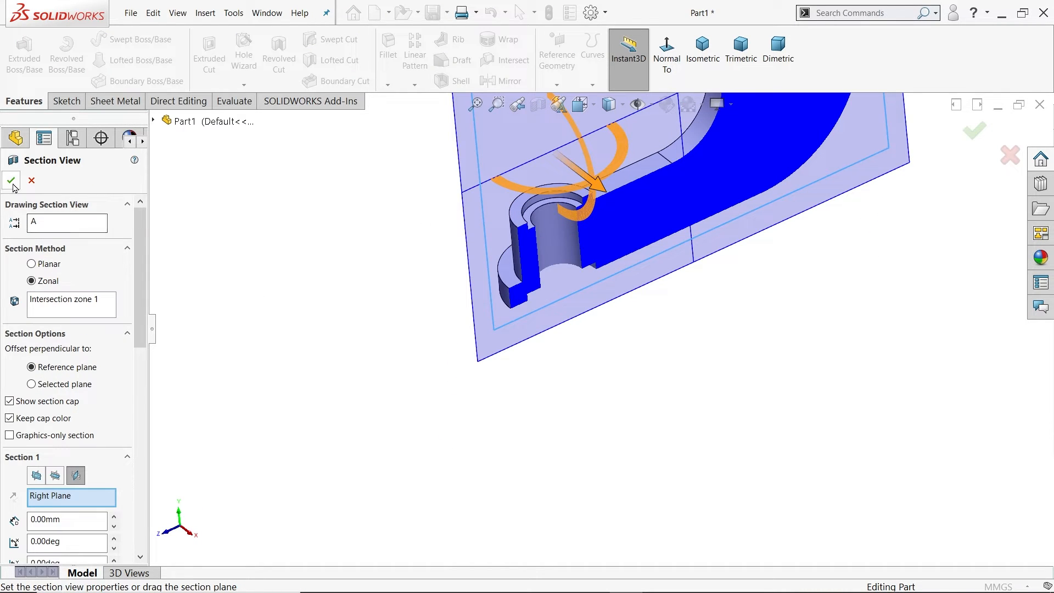
click(13, 184)
scroll(656, 307, up, 6)
scroll(629, 268, down, 6)
scroll(572, 374, down, 1)
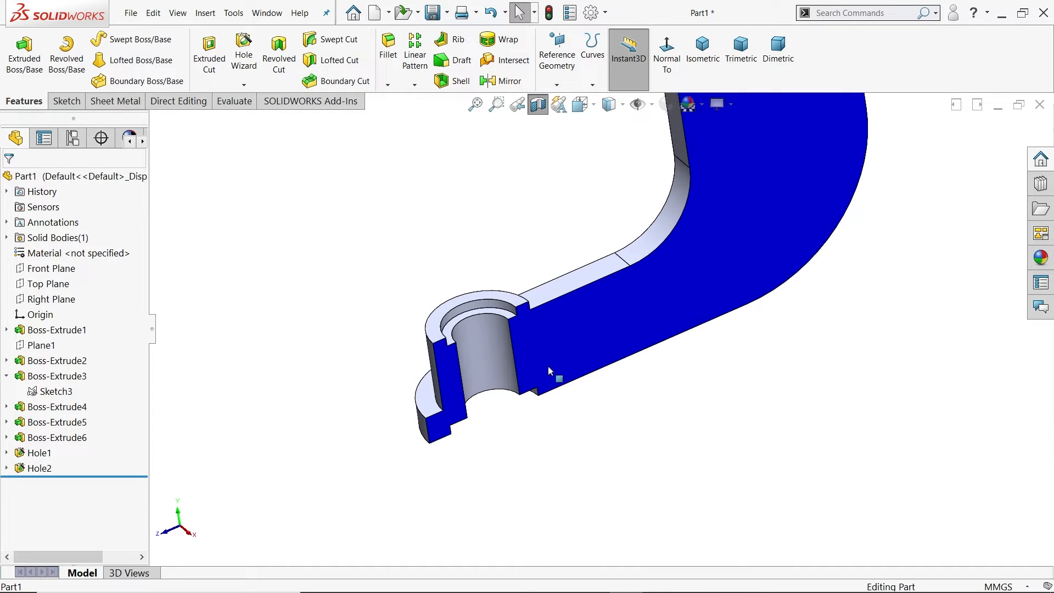
scroll(543, 372, down, 1)
middle_drag(504, 358, 587, 269)
scroll(447, 288, down, 3)
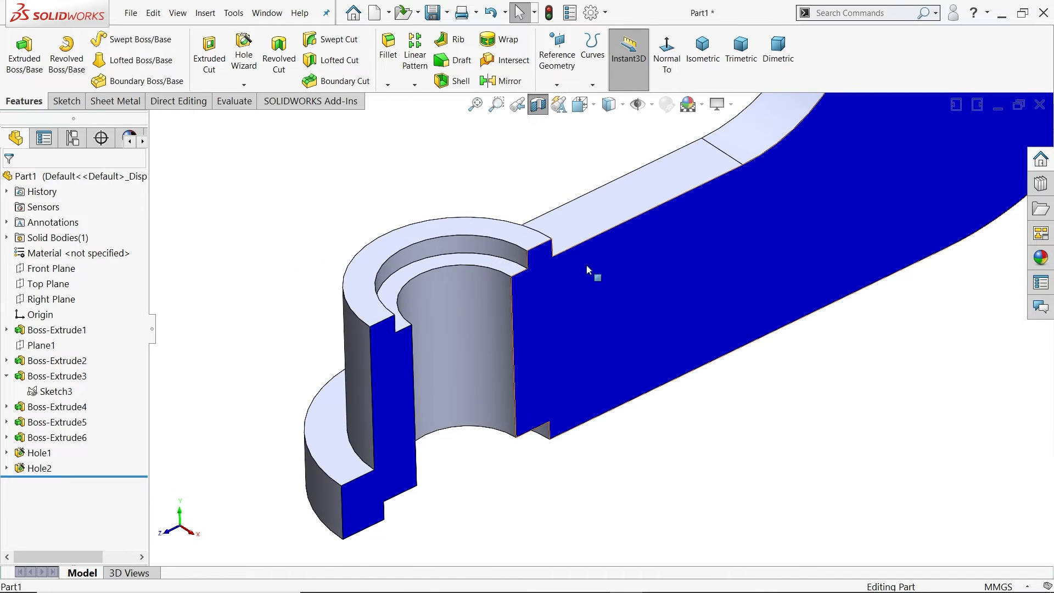
click(538, 105)
key(f)
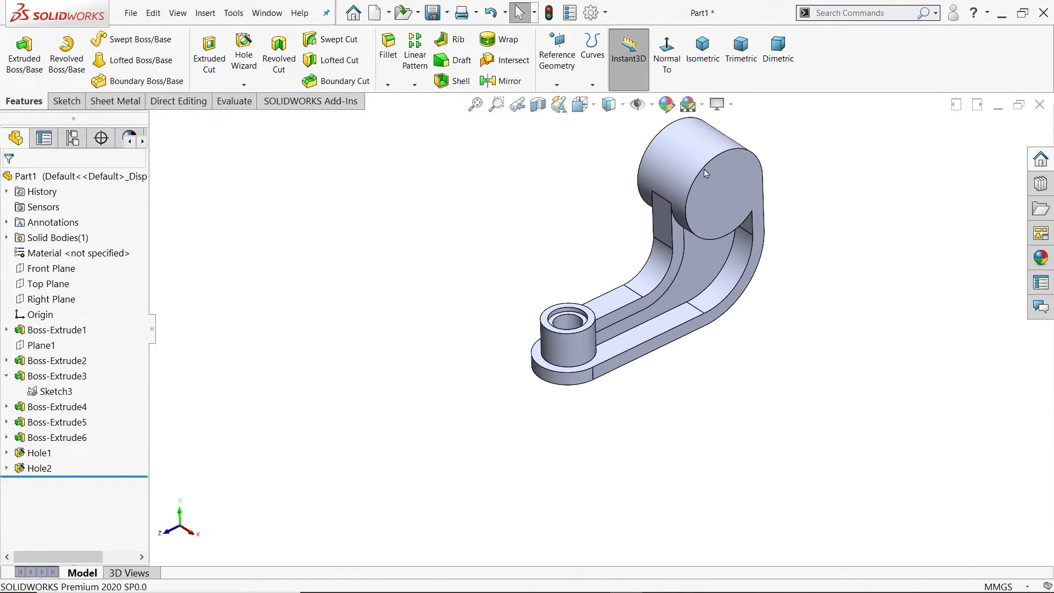
Step: Switch to the 131 drawing in Photos, examine the clamp lug's dimensions in the front and side views, and return to SOLIDWORKS
key(alt+Tab)
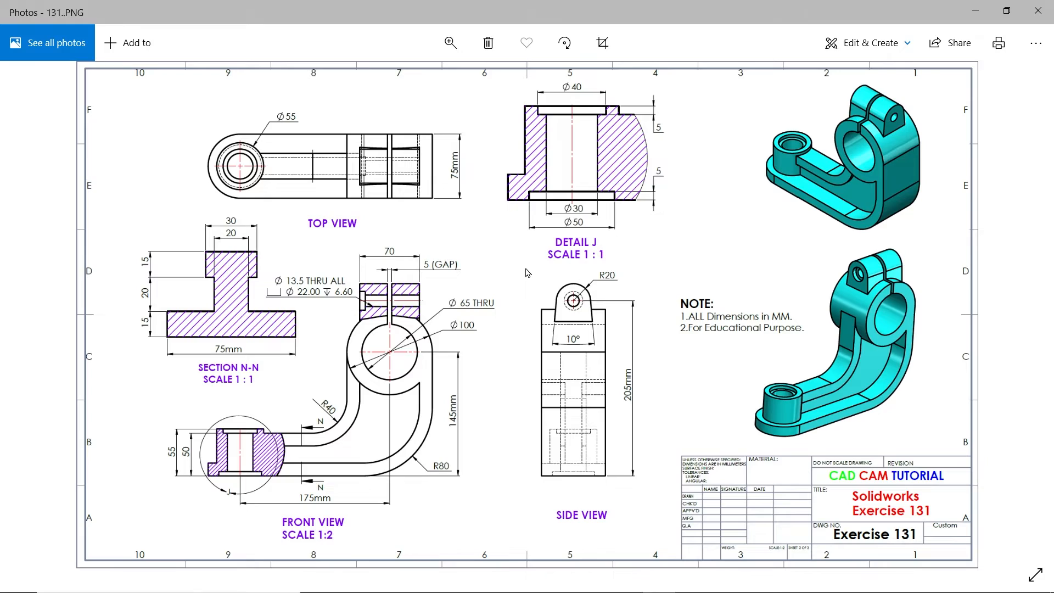
scroll(576, 248, up, 5)
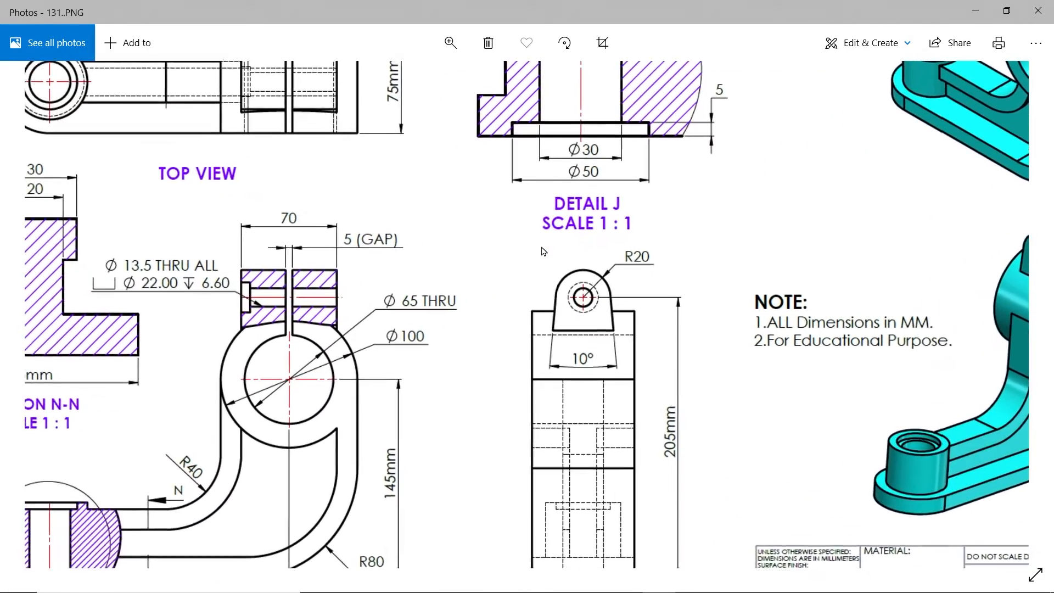
drag(492, 371, 611, 347)
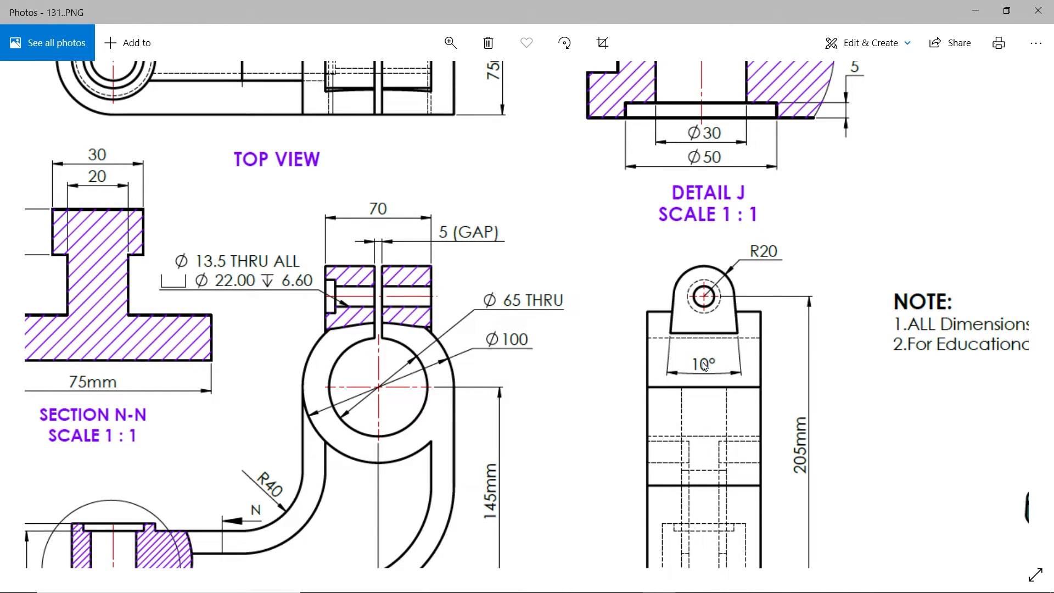
drag(785, 421, 790, 367)
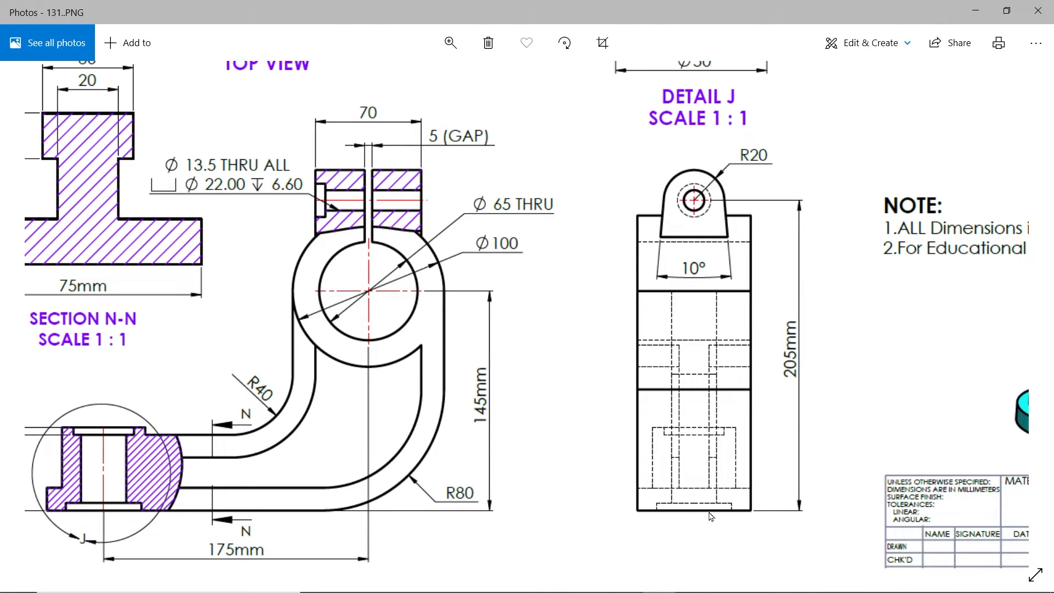
scroll(409, 237, up, 2)
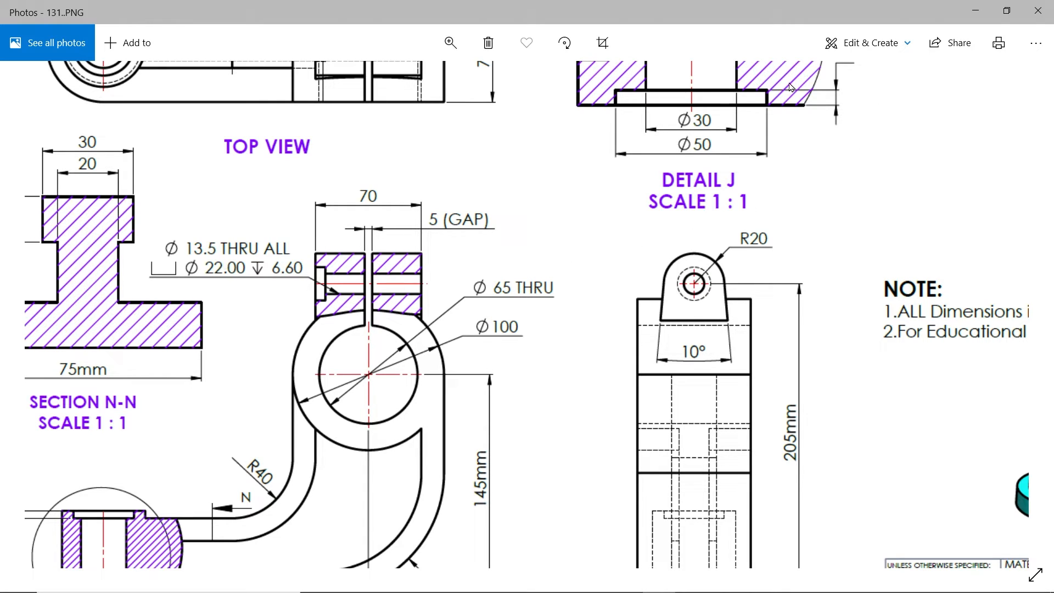
click(975, 11)
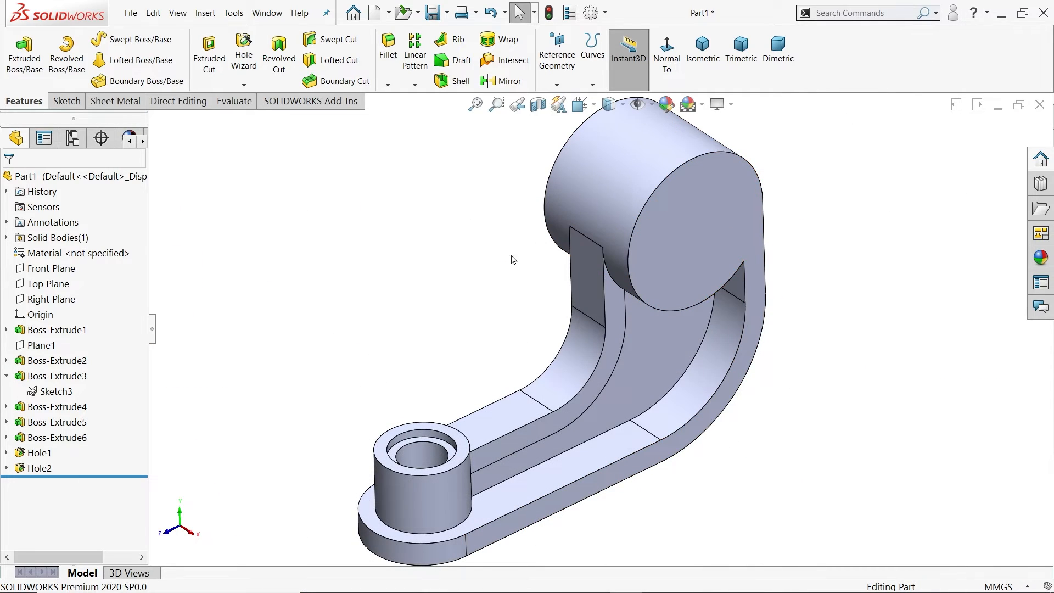
Step: Sketch a closed lug profile on the Front Plane over the large cylinder's top: horizontal base, two tapered sides and an arc about 15 mm in radius
click(57, 274)
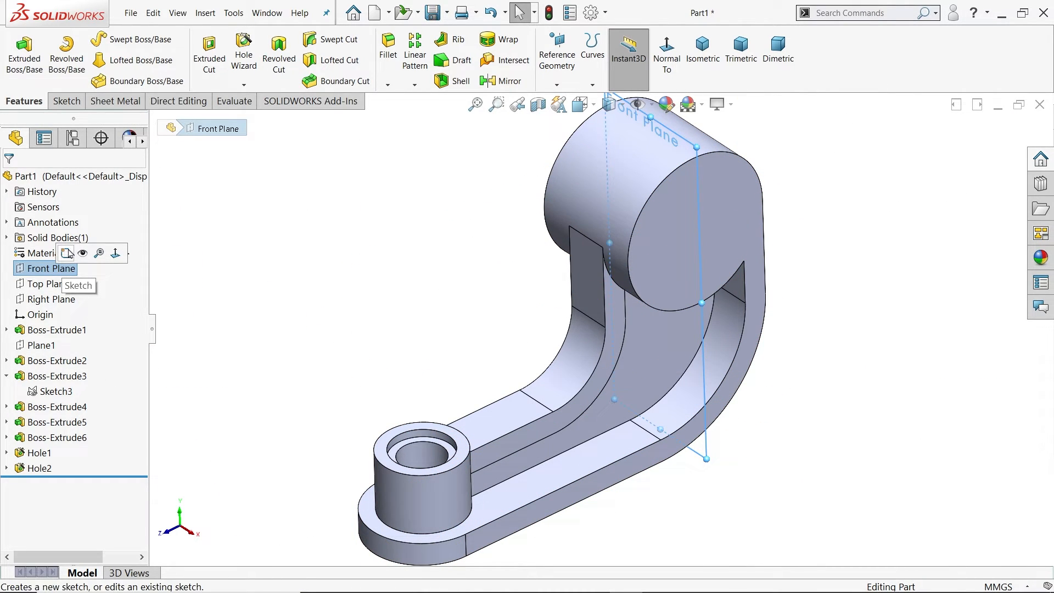
click(67, 253)
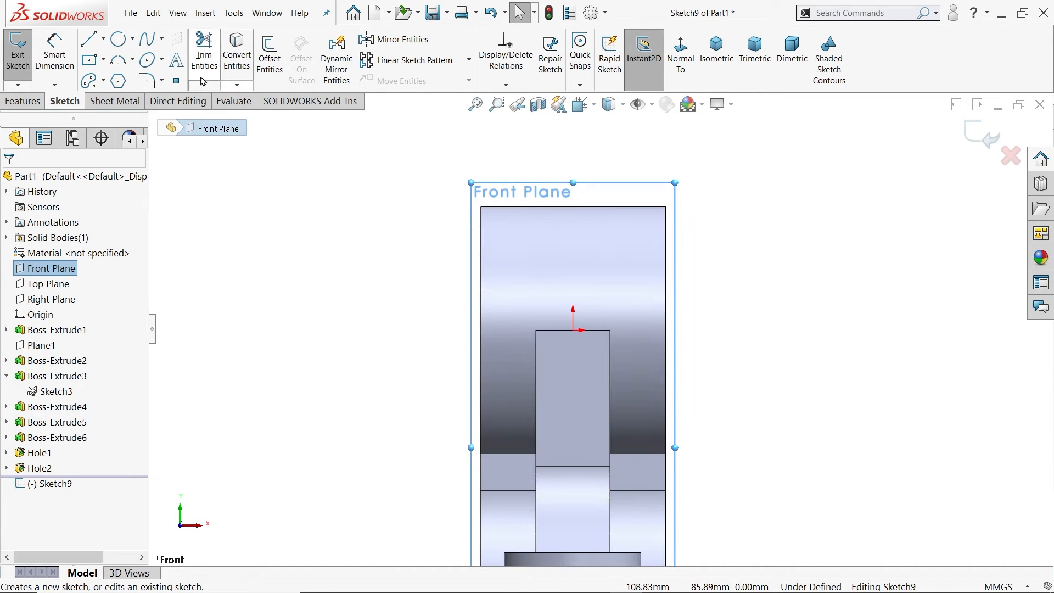
click(89, 38)
scroll(587, 119, down, 3)
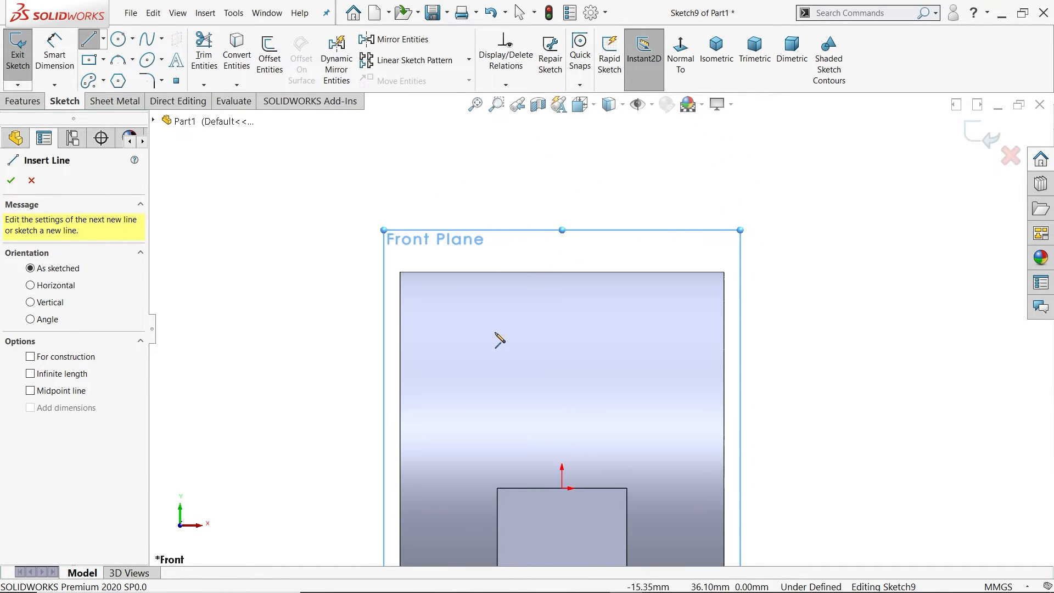
click(476, 322)
click(648, 321)
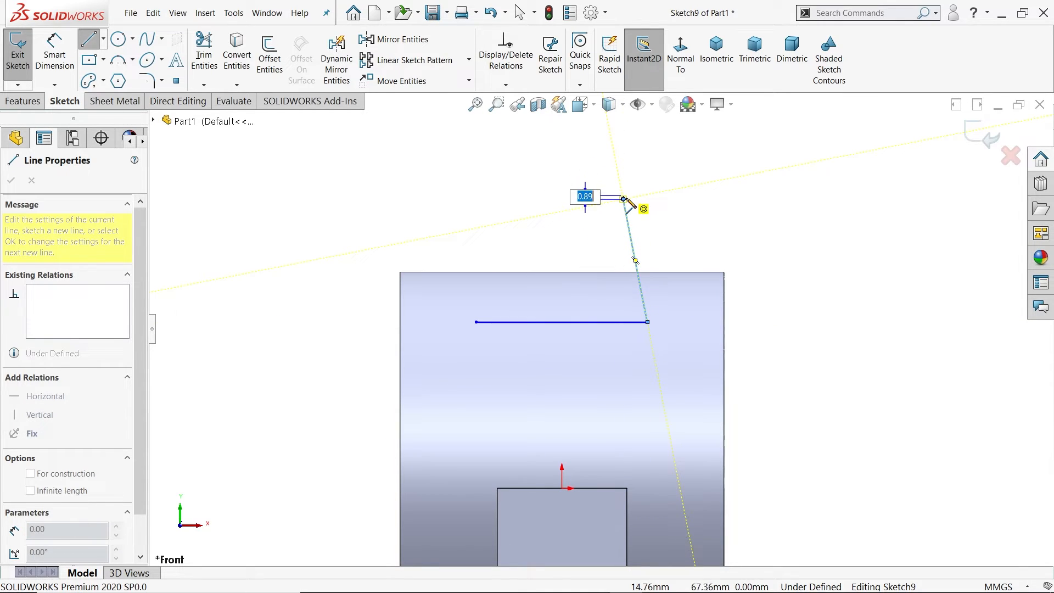
click(623, 199)
key(a)
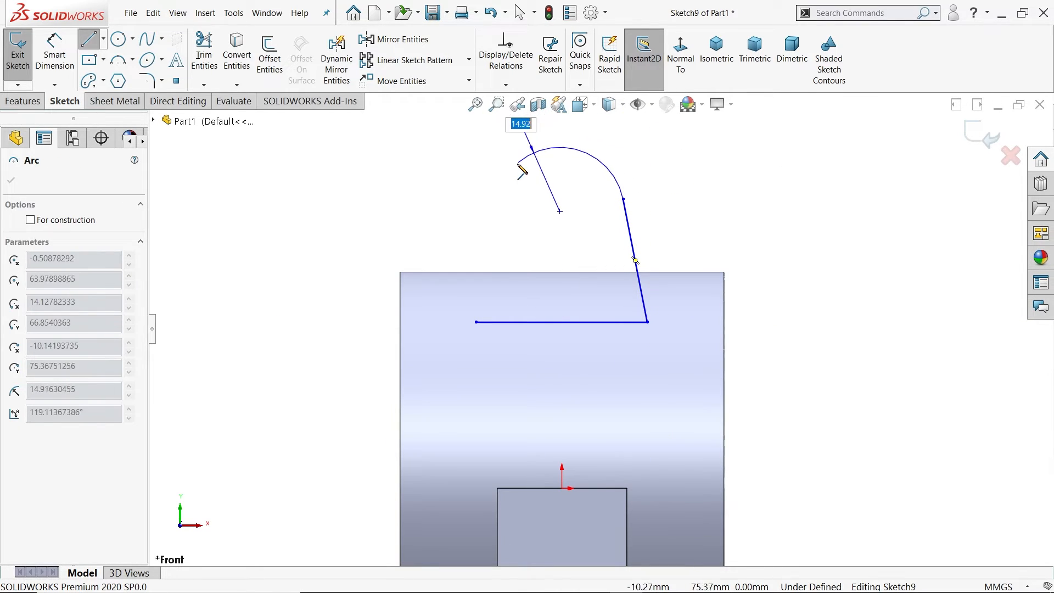
click(494, 199)
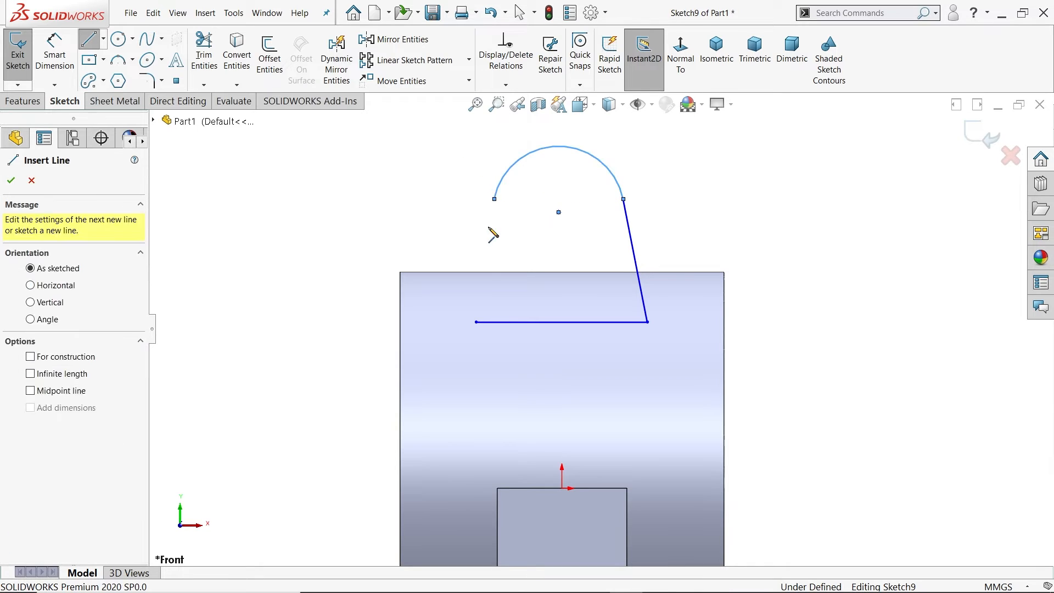
click(476, 321)
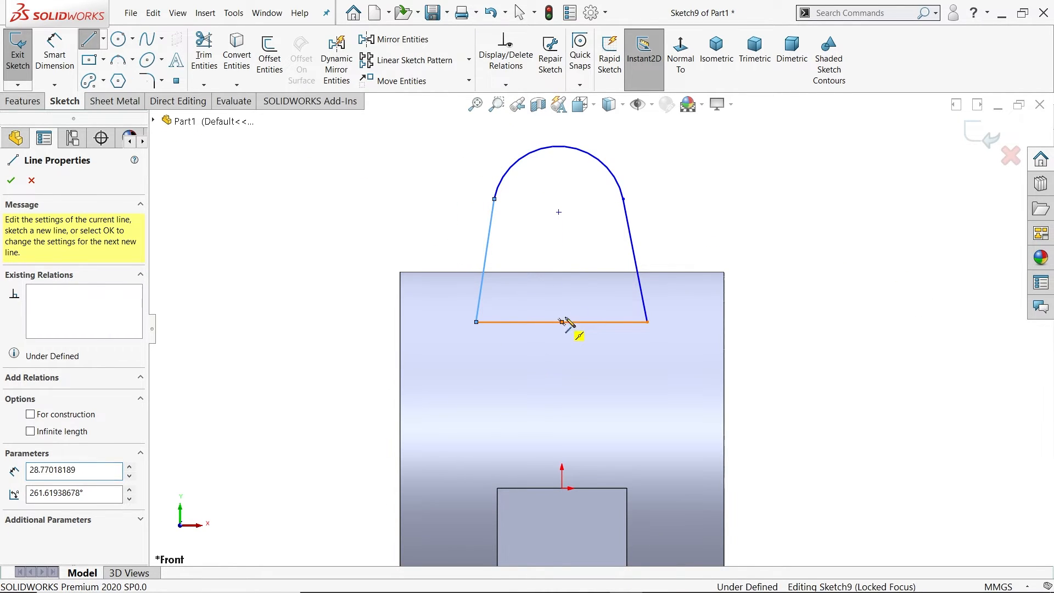
Step: Draw a line about 25.5 mm long from the base line's midpoint to the arc's centre and convert it to construction geometry
click(562, 322)
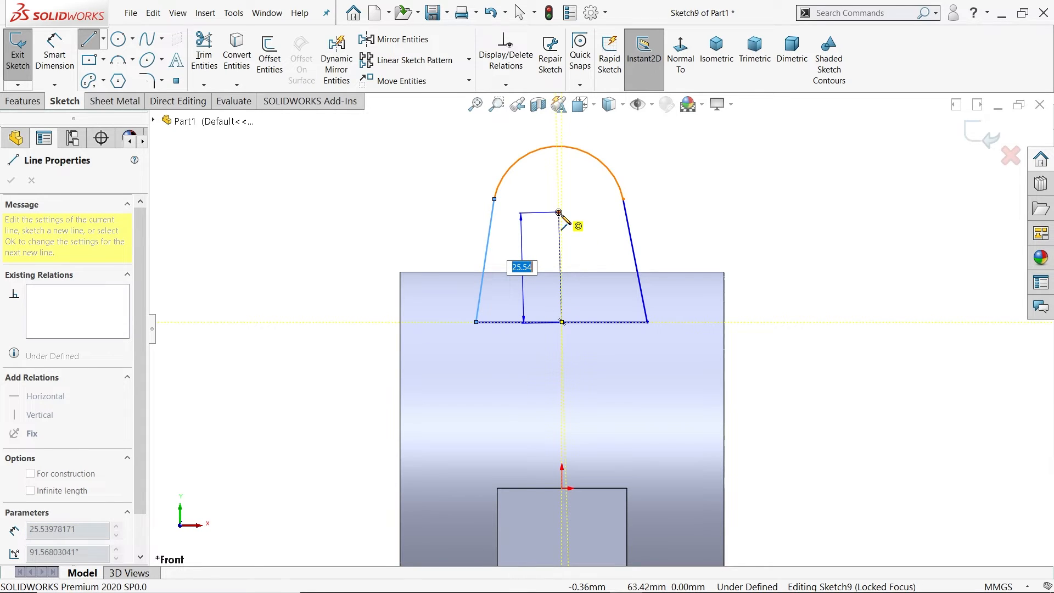
click(558, 212)
right_click(590, 229)
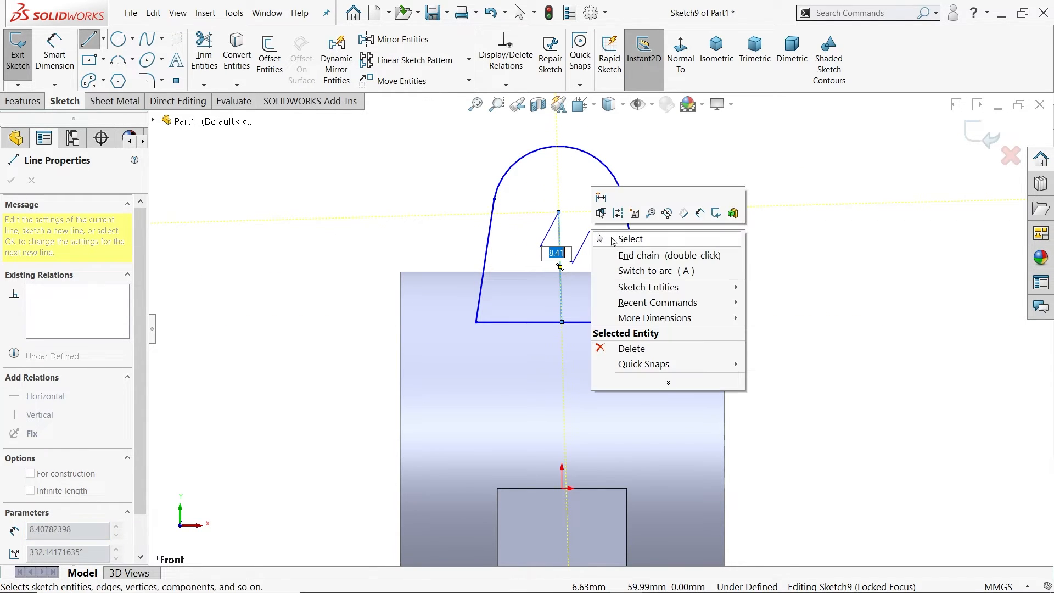
click(613, 242)
click(560, 266)
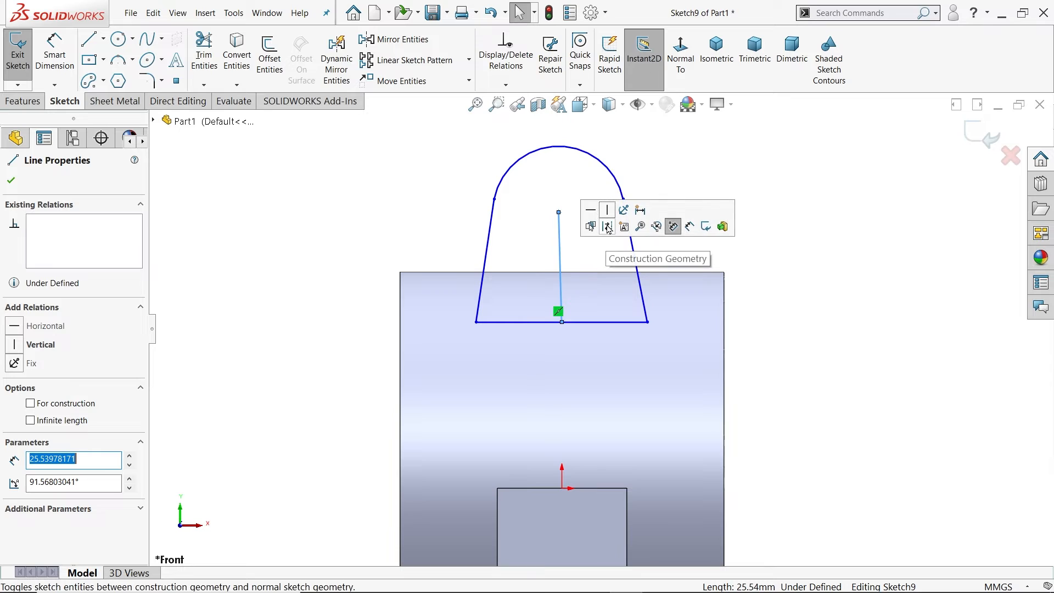
click(608, 227)
click(561, 247)
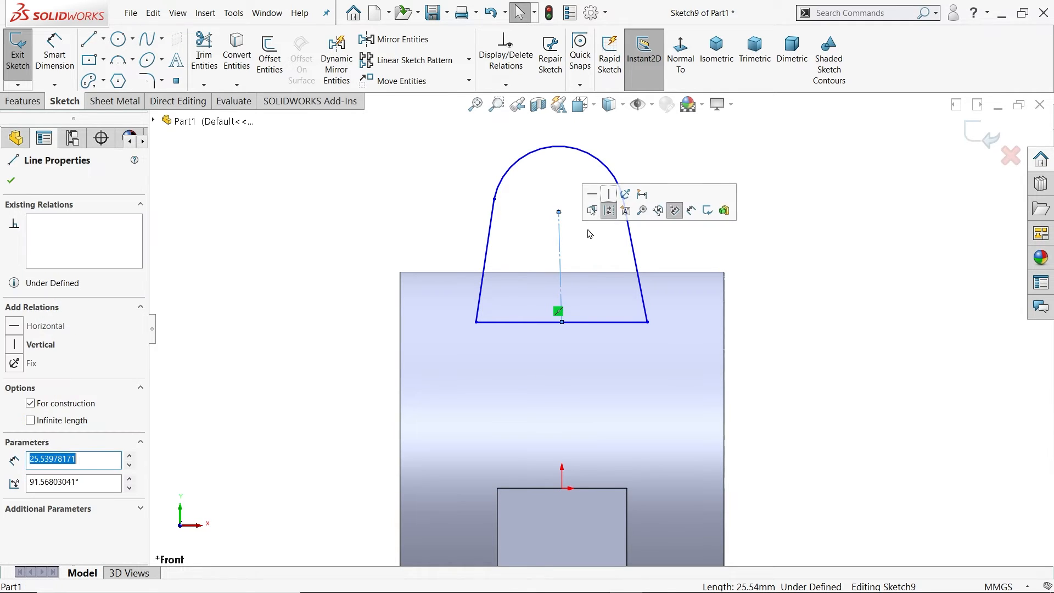
Step: Make the construction line vertical and the lug's two tapered sides symmetric about it
click(609, 194)
click(648, 254)
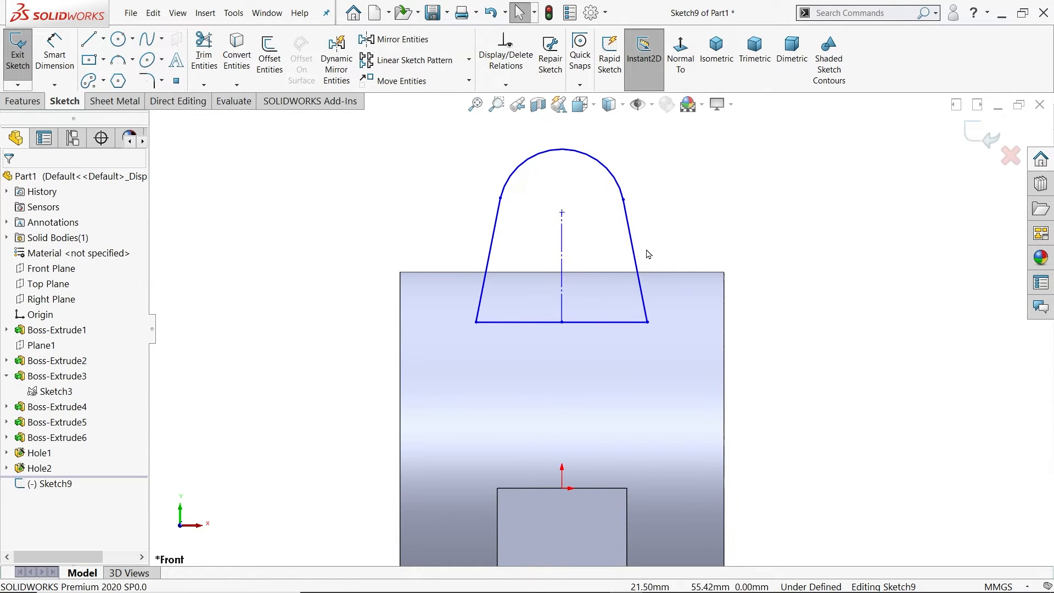
drag(602, 242, 469, 254)
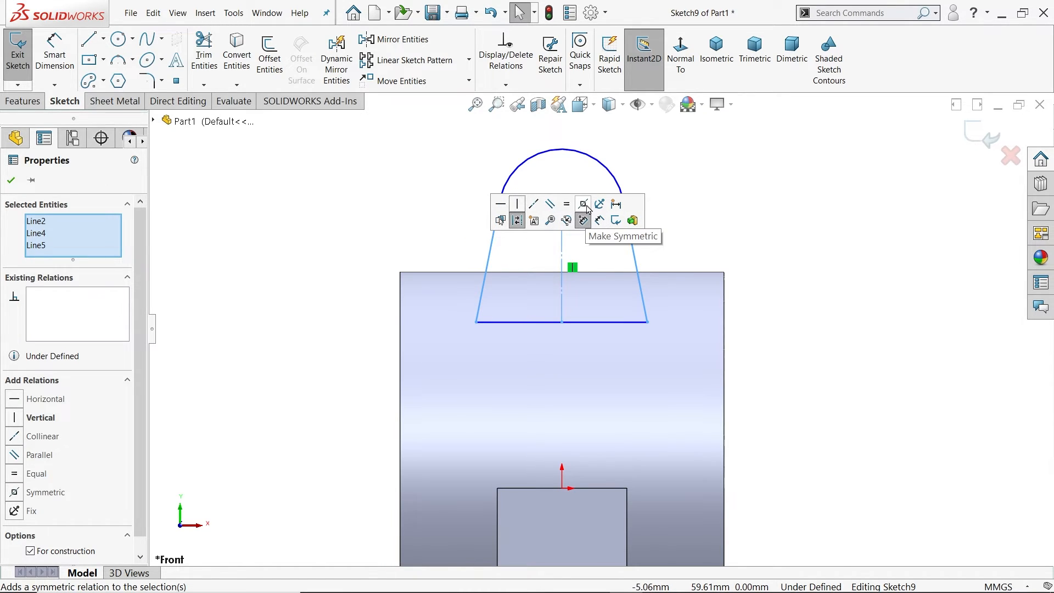
click(11, 178)
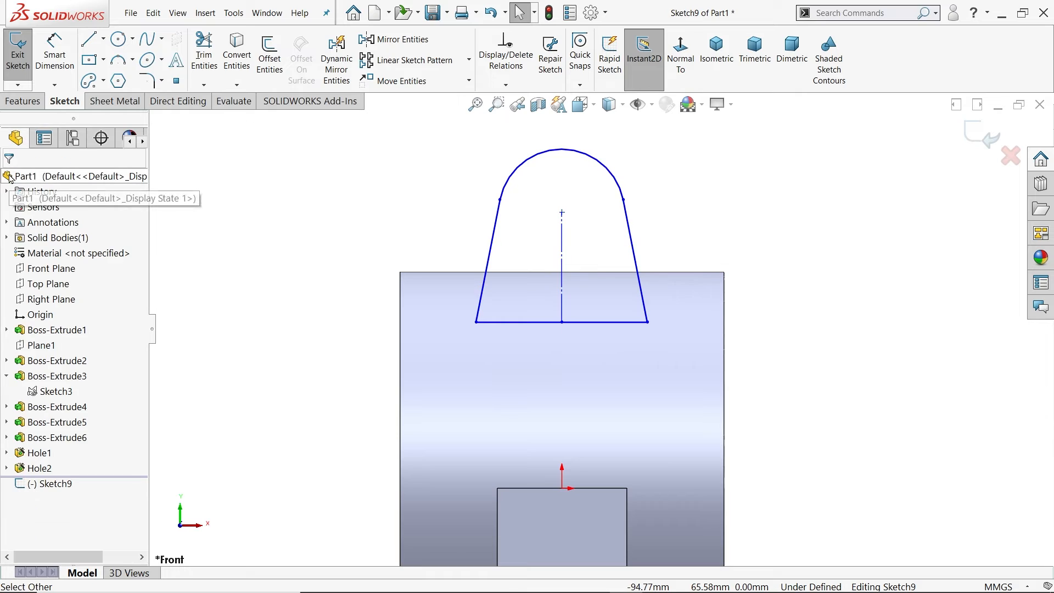
click(600, 325)
click(384, 207)
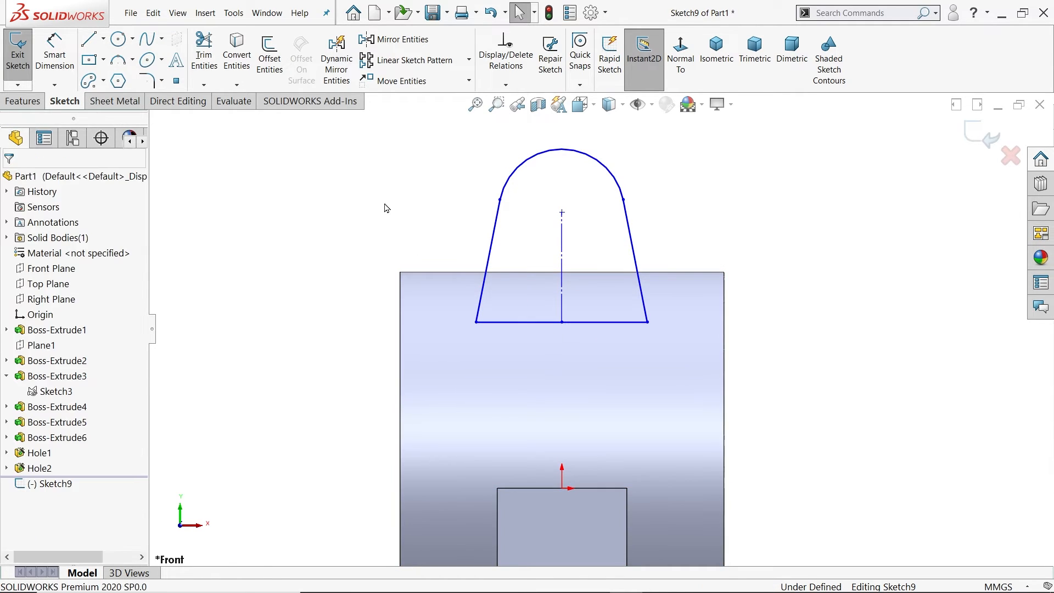
Step: Dimension the lug's top arc with a radius of 21 mm
click(77, 70)
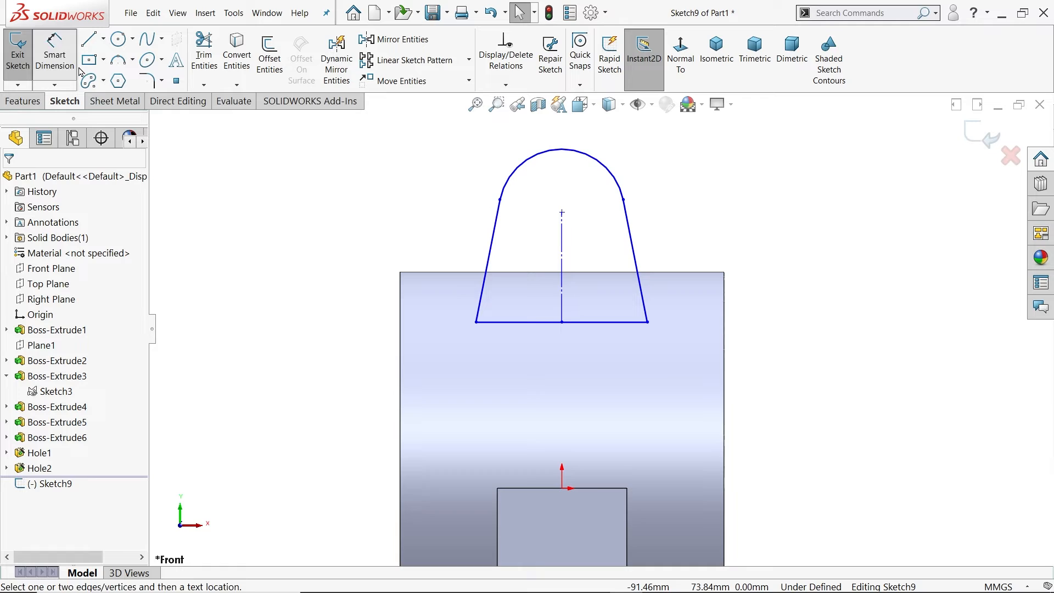
click(606, 166)
click(643, 141)
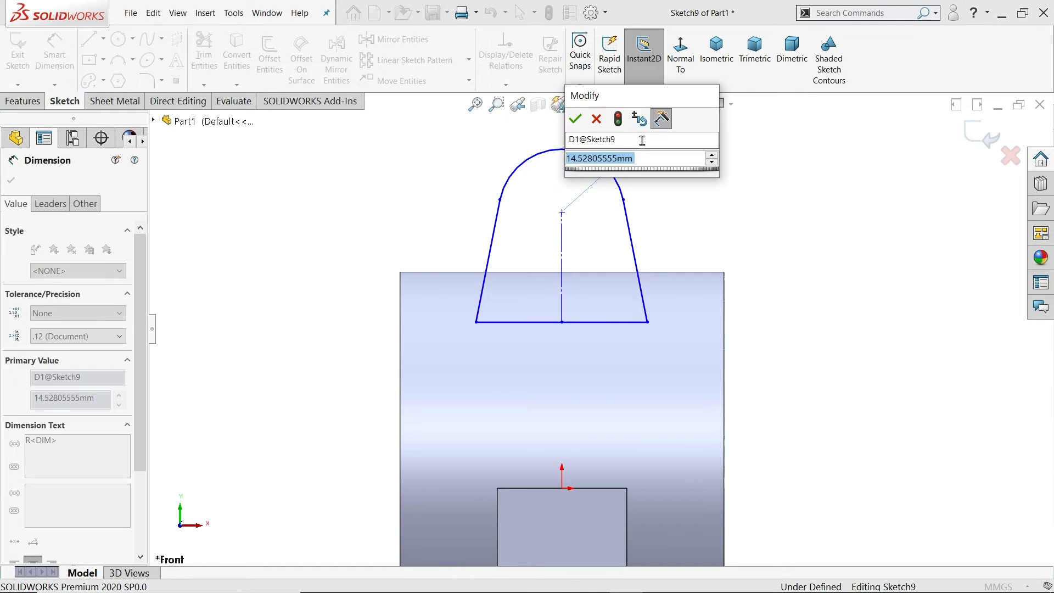
text(21)
key(Return)
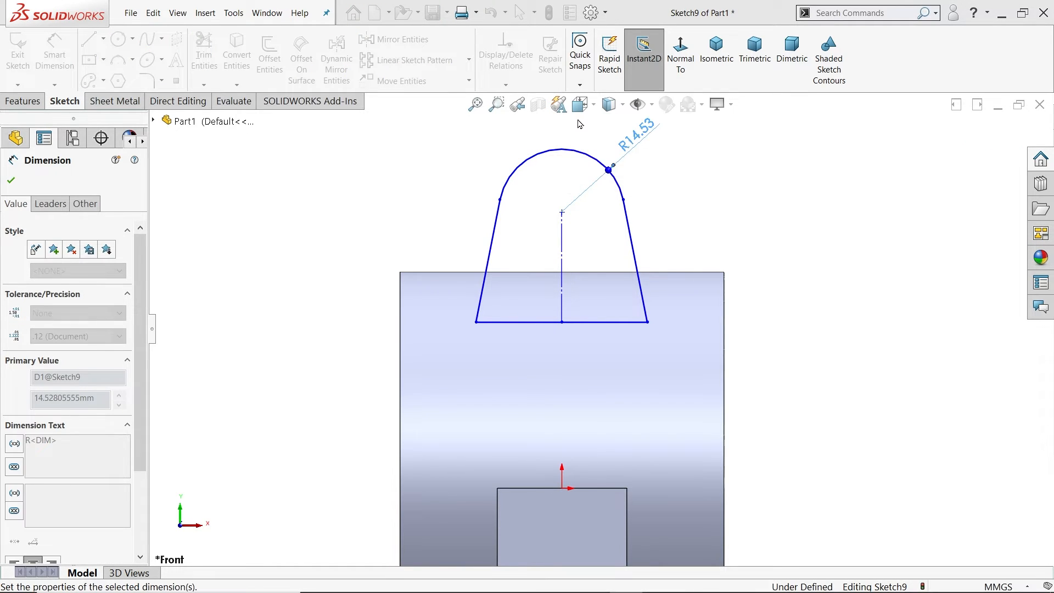
Step: Dimension the vertical distance from the arc's centre to the part's bottom edge as 205 mm
click(562, 213)
scroll(637, 259, up, 9)
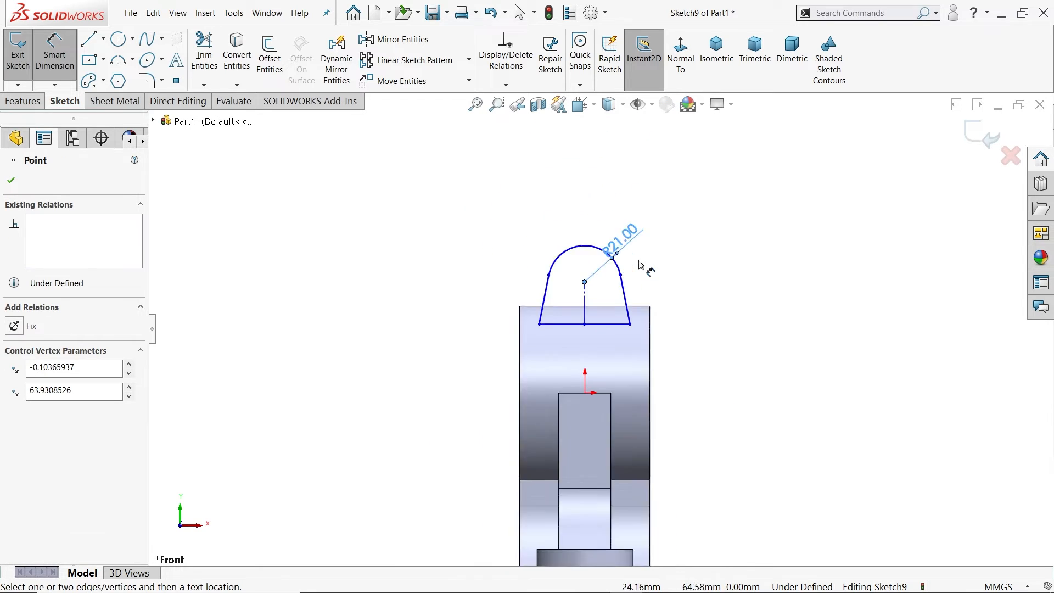
scroll(601, 467, down, 3)
click(598, 495)
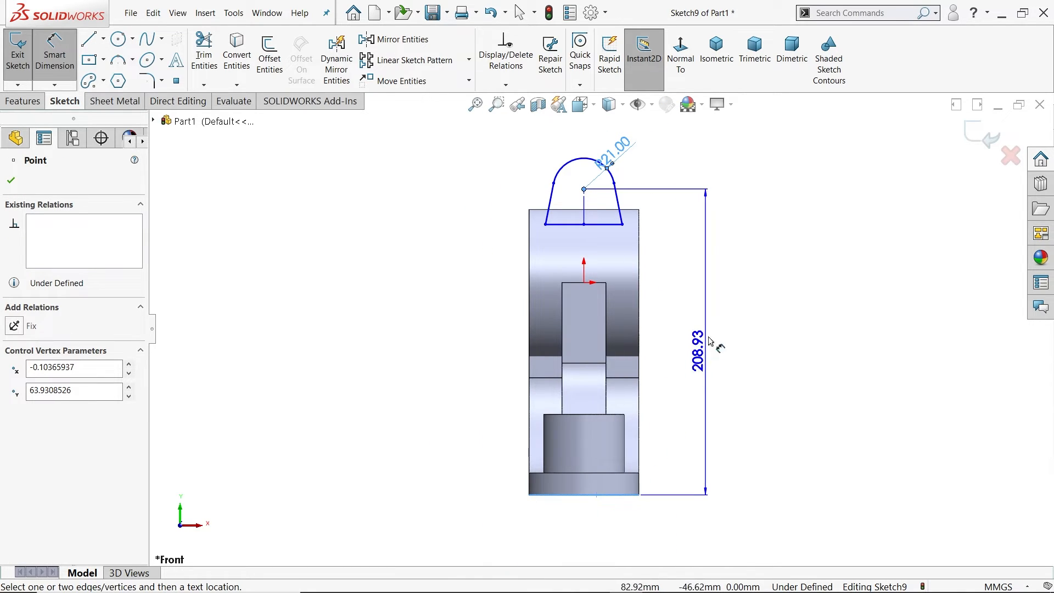
scroll(705, 344, down, 1)
click(699, 336)
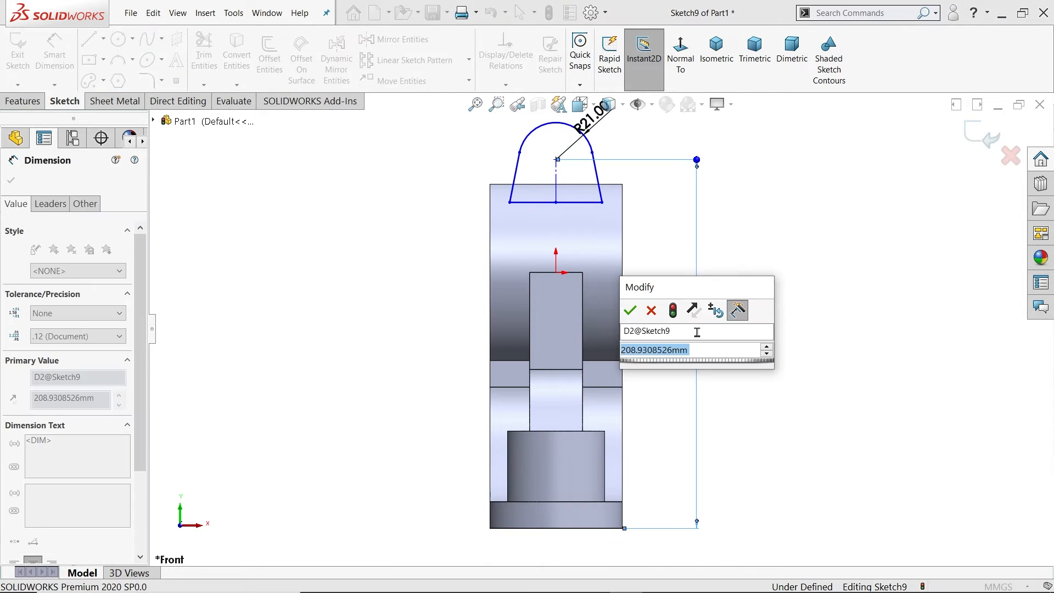
text(200)
click(629, 316)
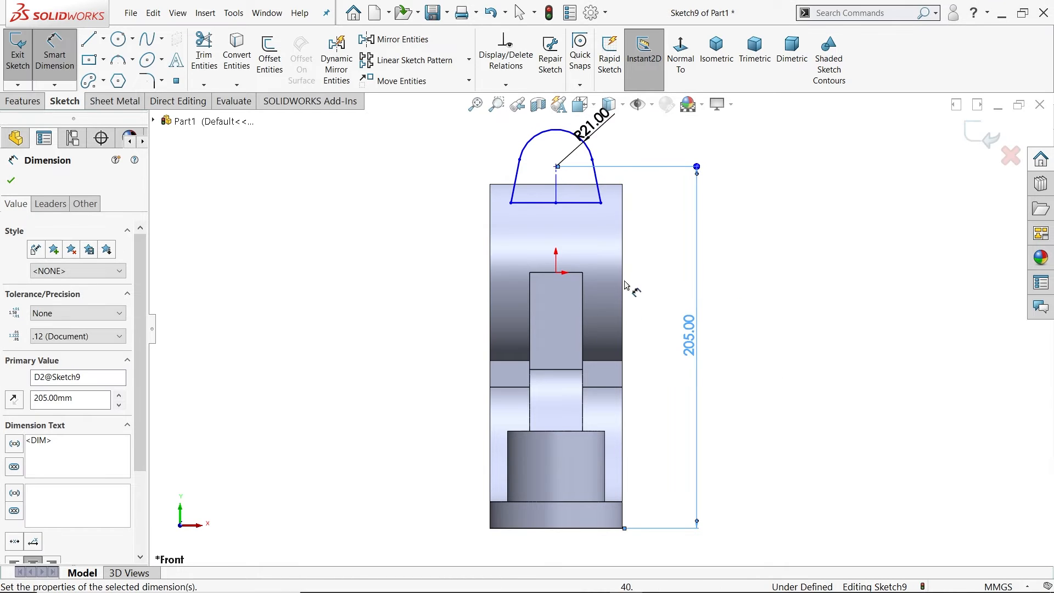
scroll(583, 140, down, 3)
scroll(557, 164, up, 2)
scroll(557, 164, up, 1)
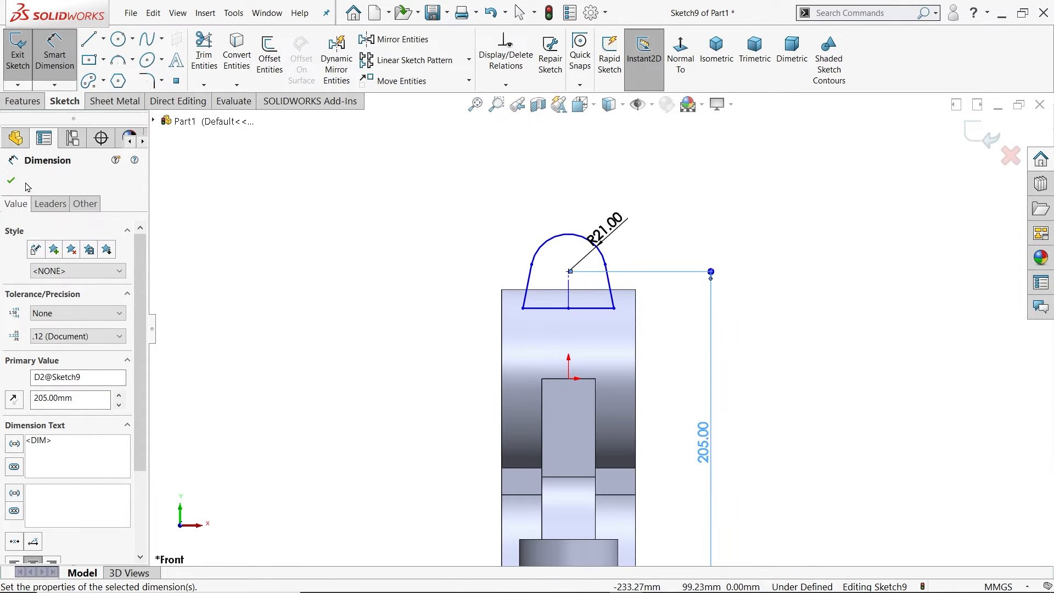
click(11, 180)
Step: Add a vertical relation between the origin and the midpoint of the lug's base line
scroll(527, 274, down, 2)
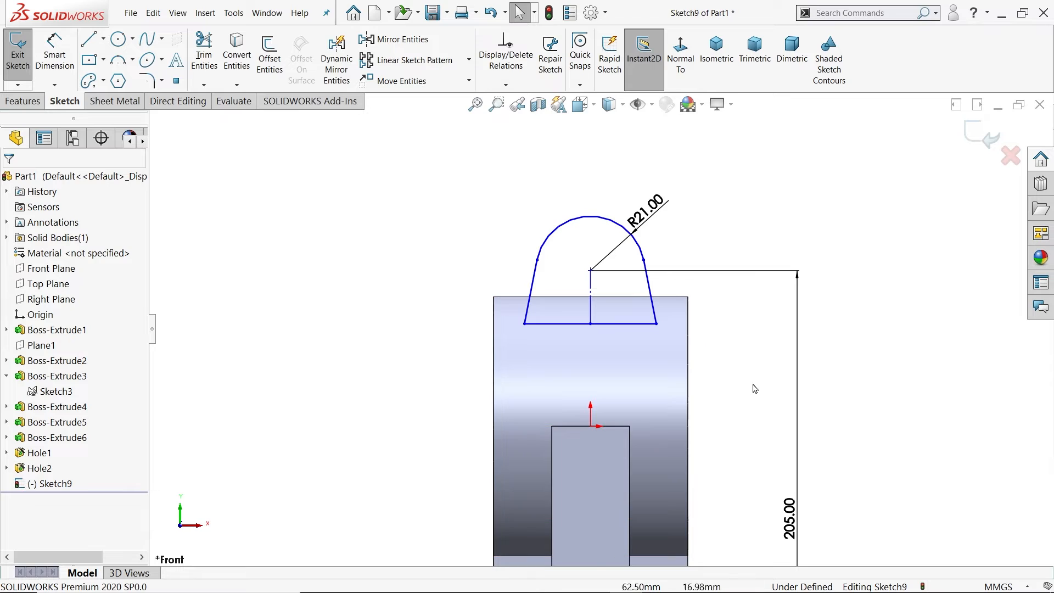
click(591, 427)
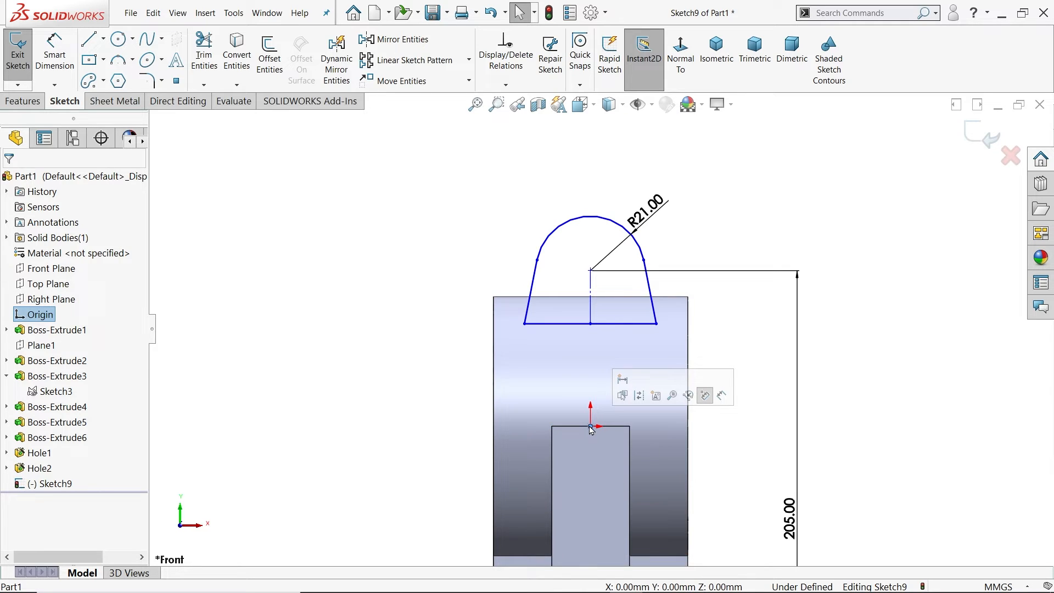
ctrl+click(591, 325)
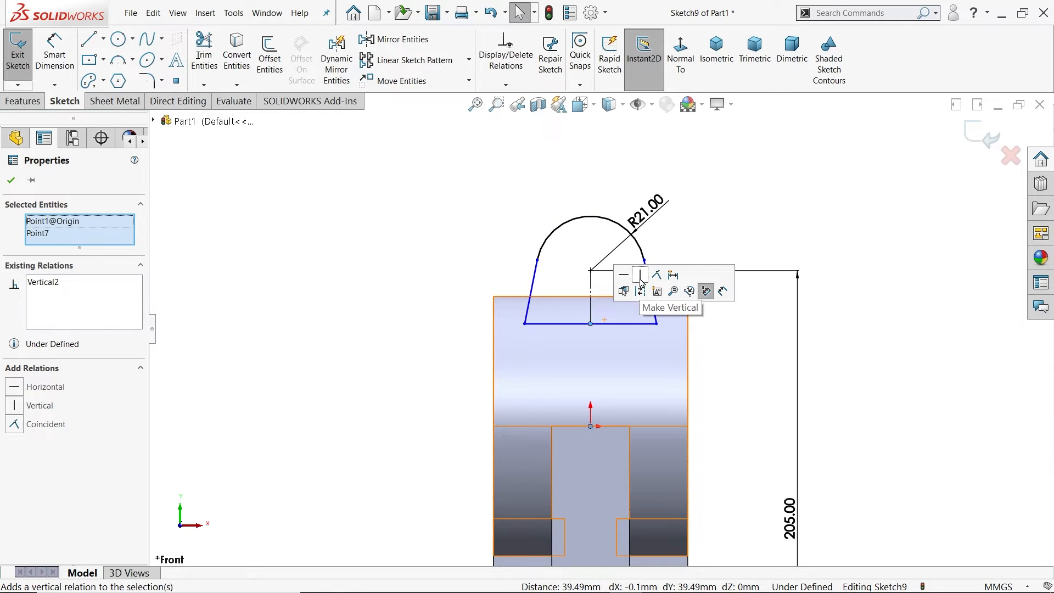
click(742, 223)
Step: Dimension the angle between the lug's two tapered sides as 10 degrees
click(55, 66)
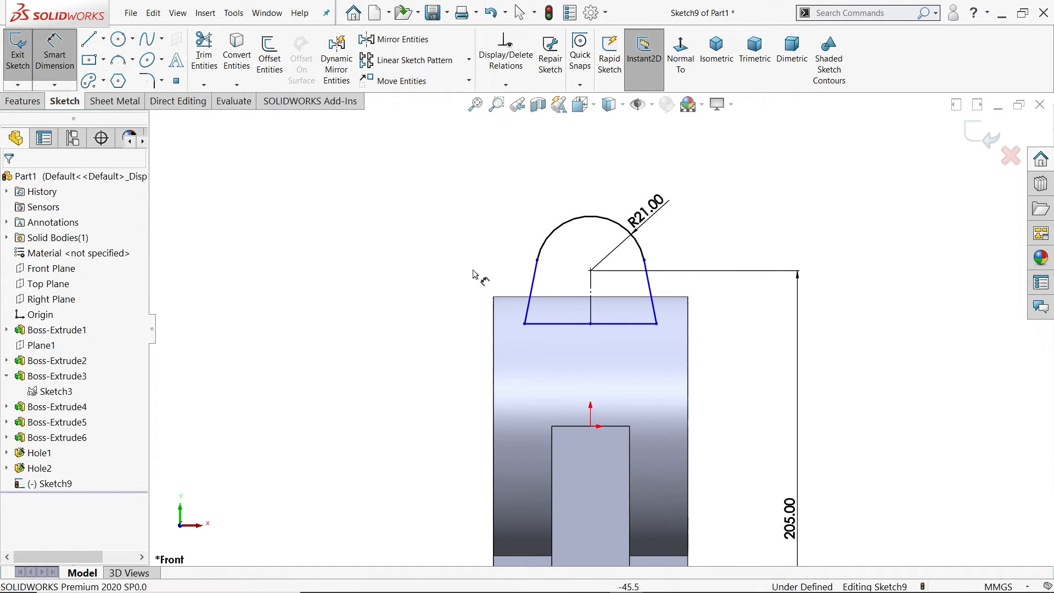
click(533, 295)
click(651, 296)
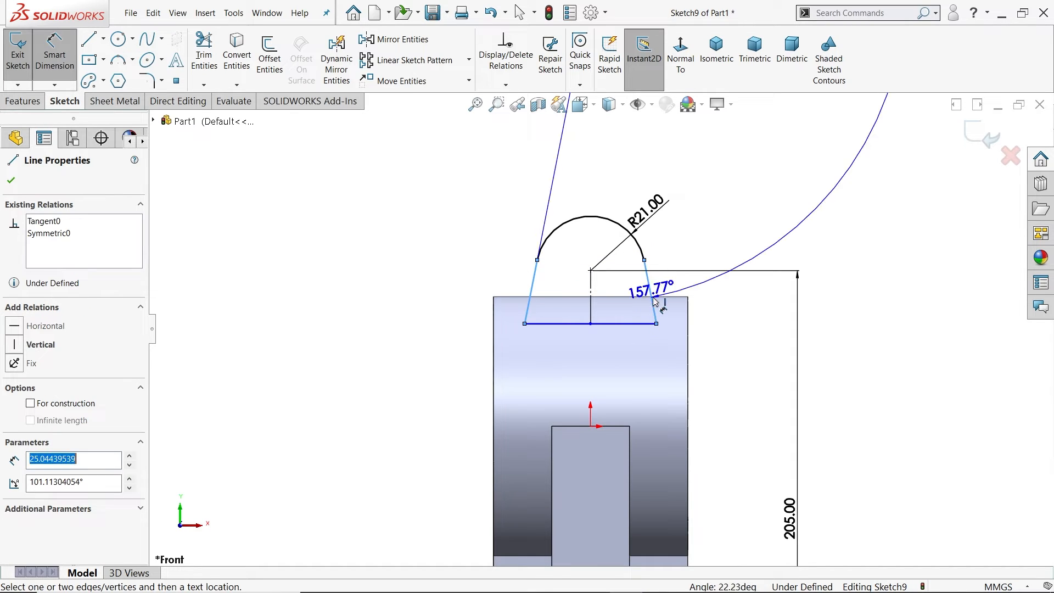
click(600, 370)
text(10)
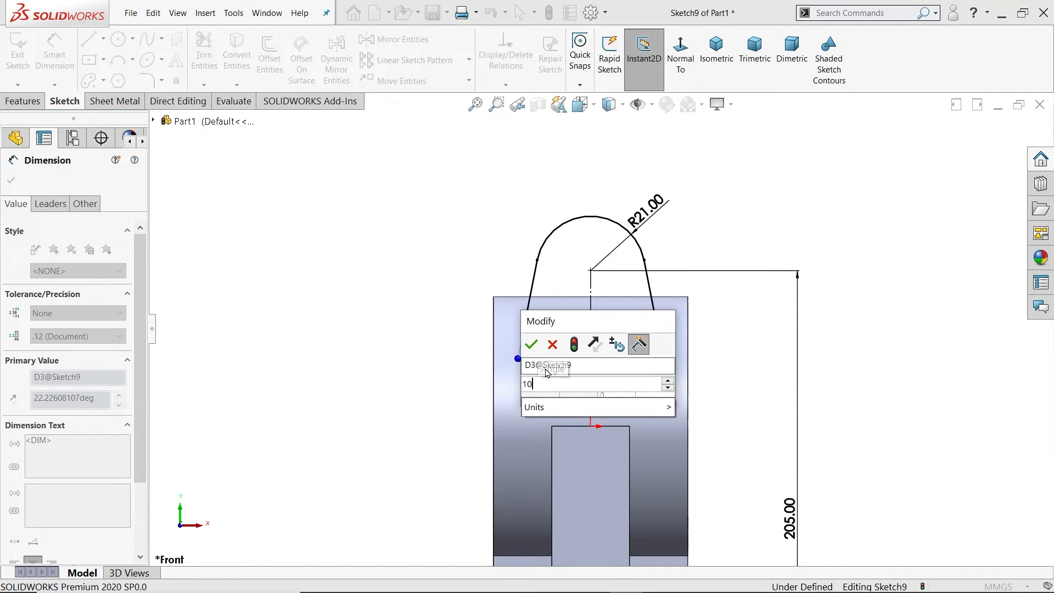
click(531, 346)
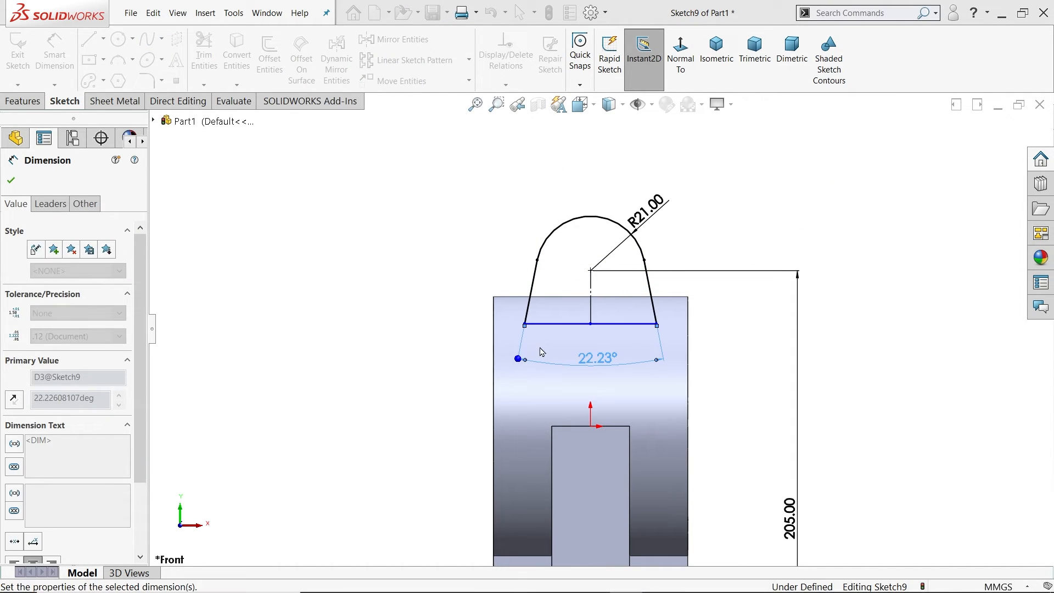
click(13, 187)
Step: Lower the lug's base line to the origin and make its midpoint coincident with the origin
scroll(582, 354, up, 2)
scroll(609, 316, down, 1)
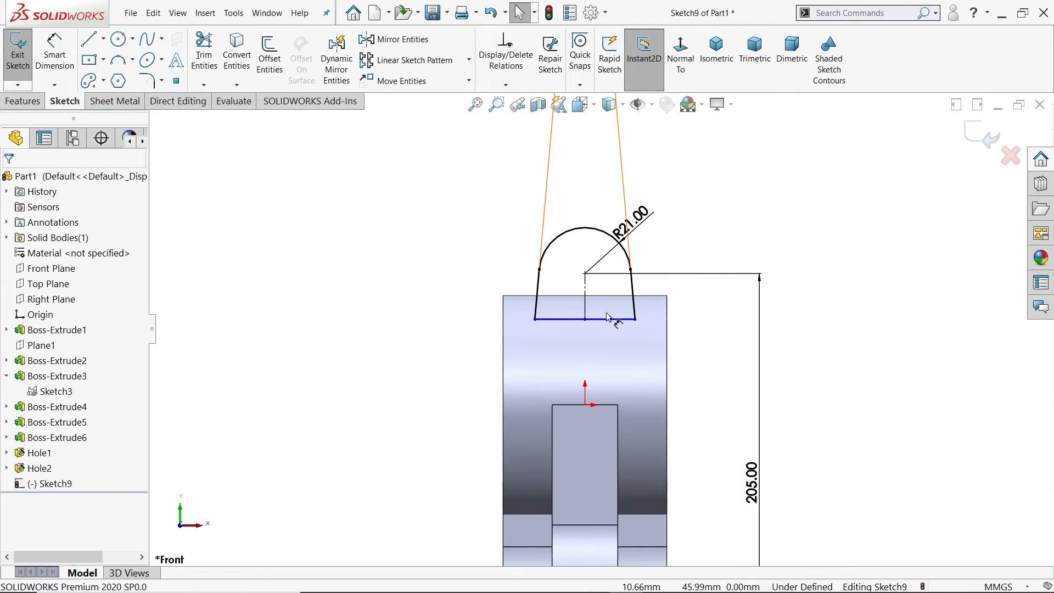
scroll(608, 321, up, 1)
scroll(606, 313, down, 1)
scroll(593, 349, down, 2)
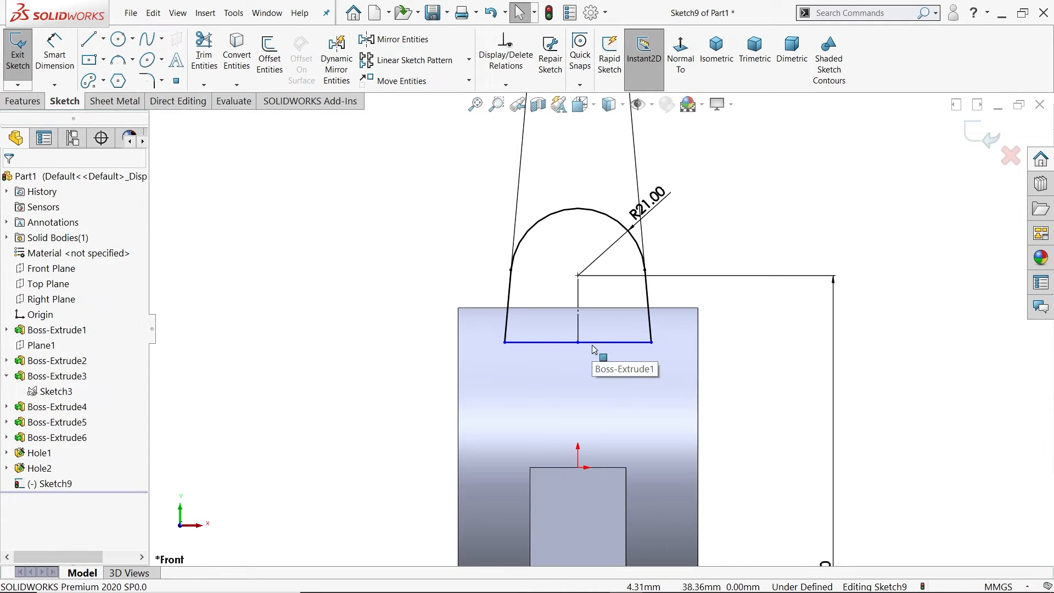
drag(588, 348, 579, 471)
scroll(581, 470, down, 3)
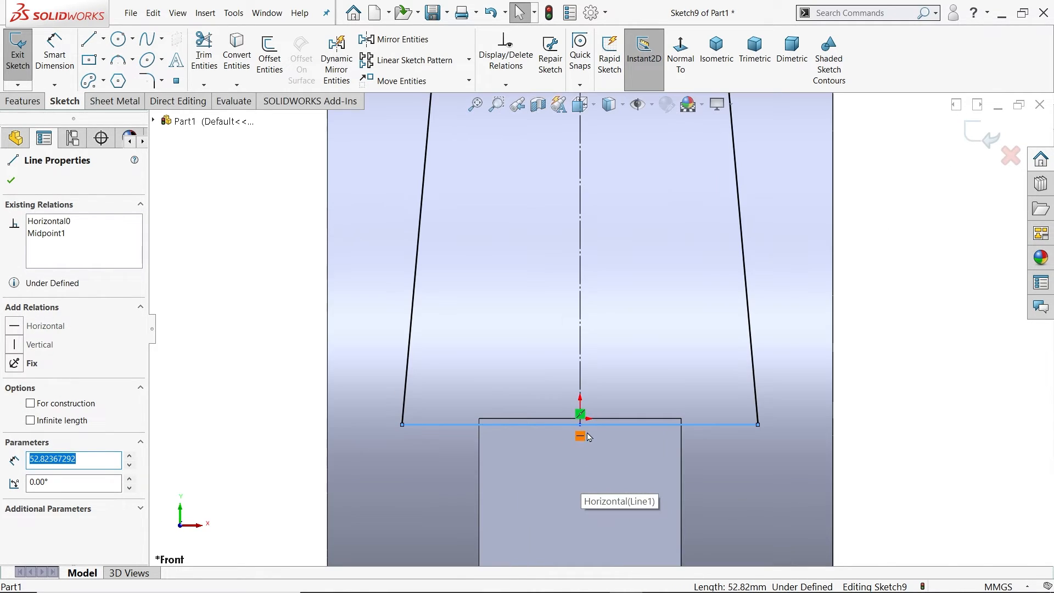
click(925, 351)
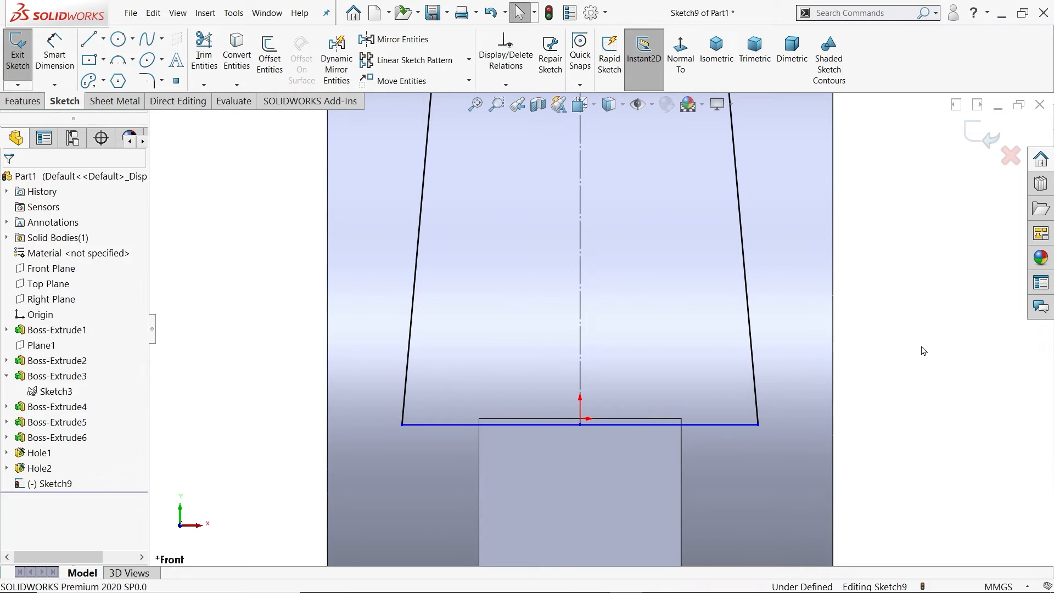
click(581, 424)
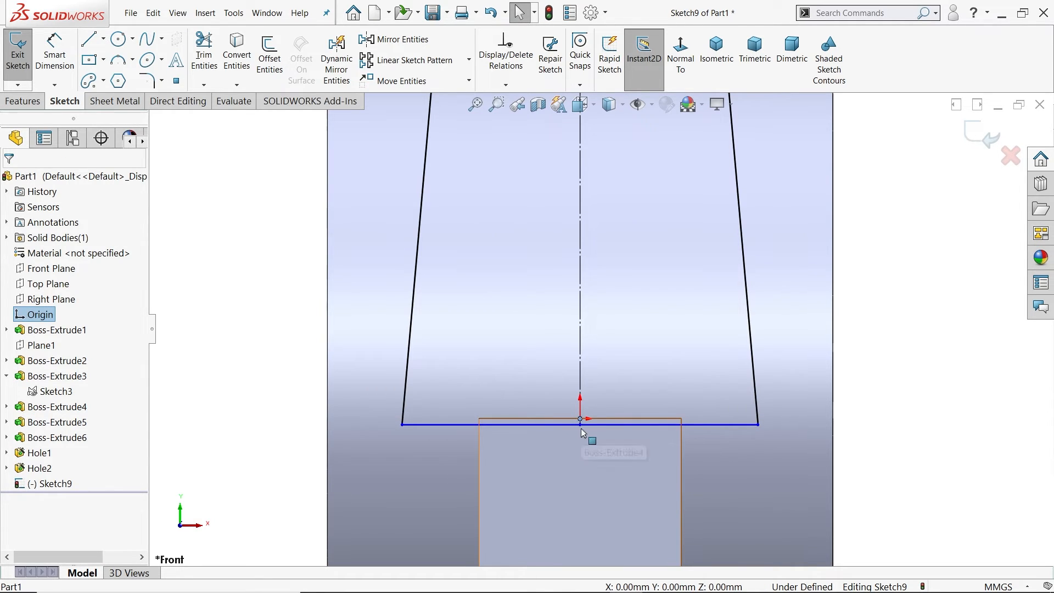
ctrl+click(581, 426)
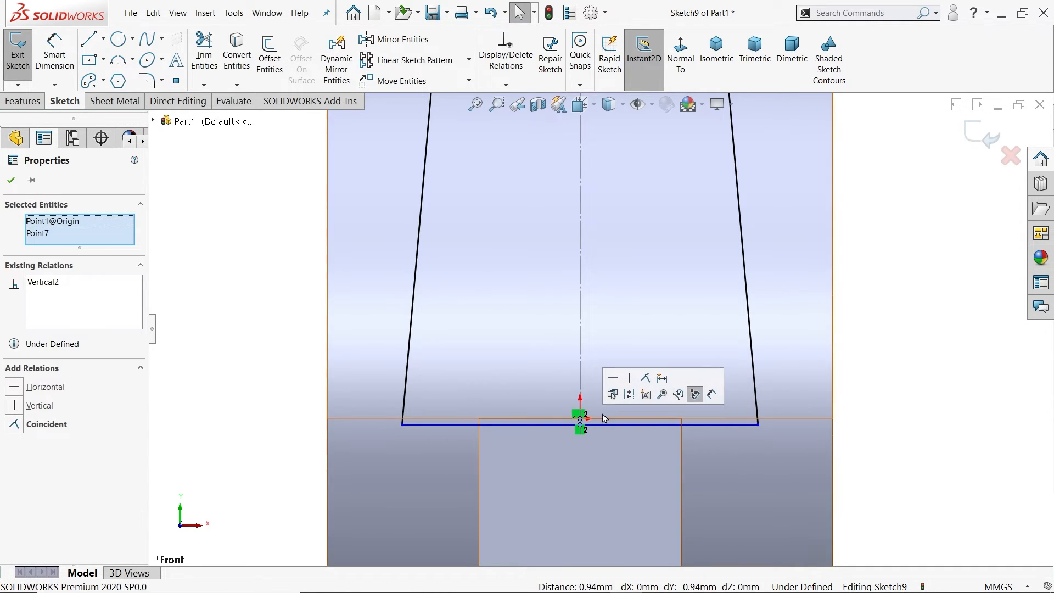
click(650, 379)
click(925, 316)
key(f)
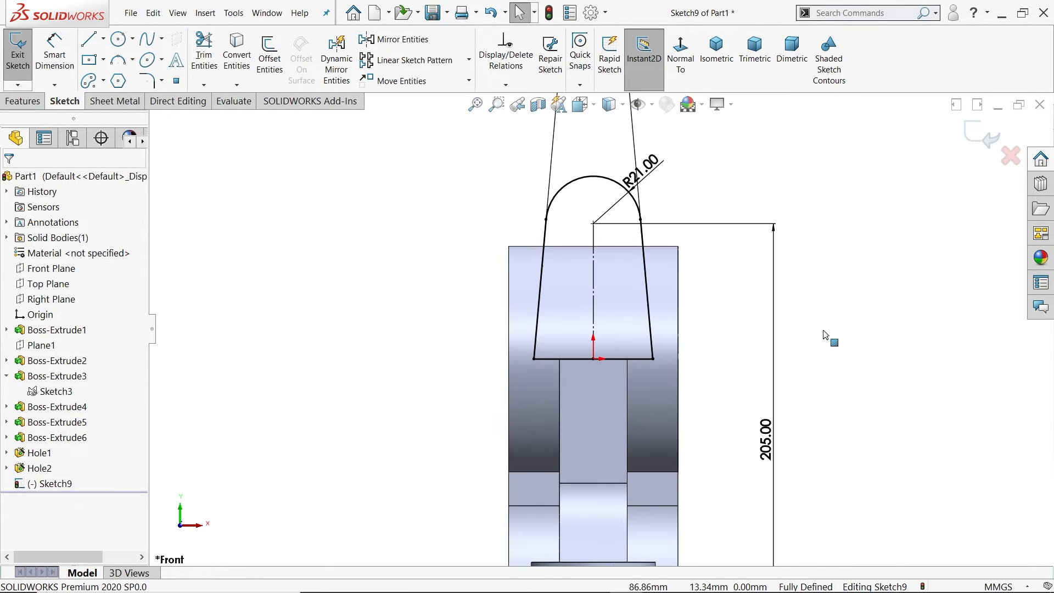
Step: Extrude the lug profile as a merged boss 70 mm deep with the Mid Plane end condition
scroll(648, 300, up, 2)
mouse_move(713, 335)
middle_down()
mouse_move(637, 352)
mouse_move(637, 375)
mouse_move(666, 375)
middle_up()
scroll(700, 281, down, 3)
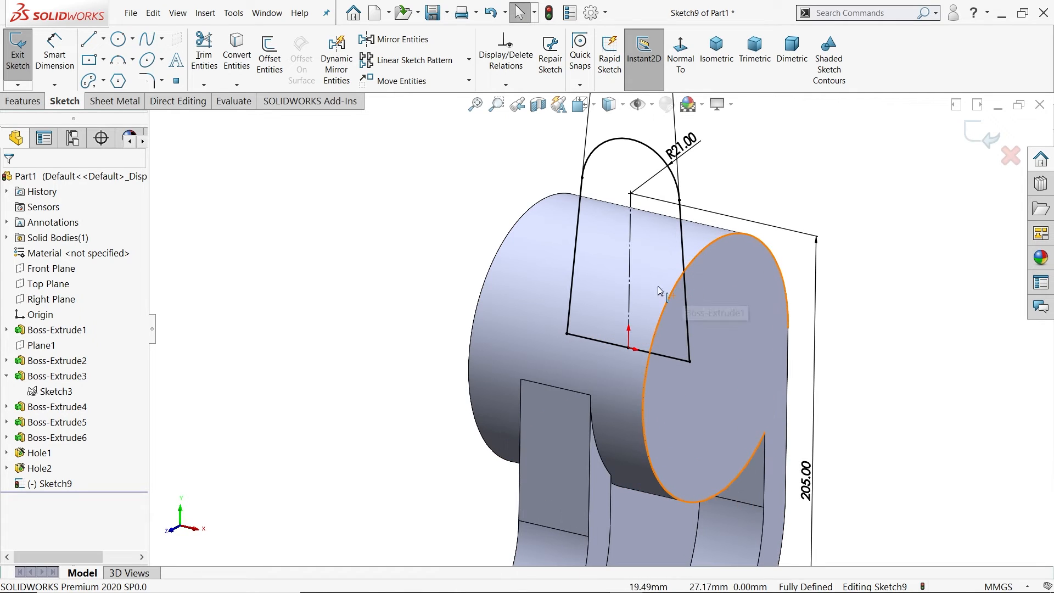
click(23, 101)
click(27, 66)
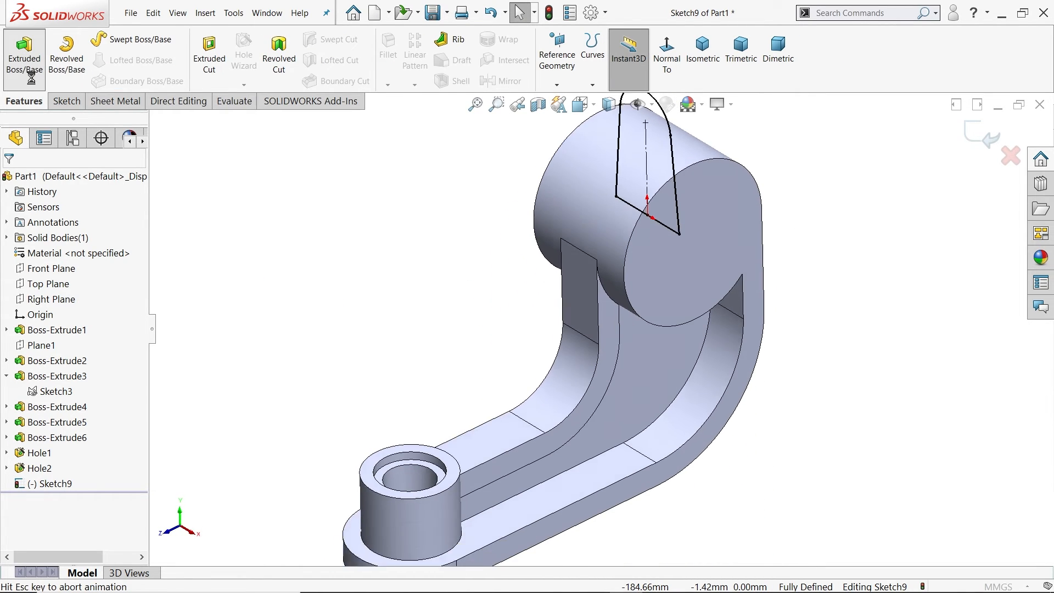
scroll(607, 300, up, 3)
scroll(638, 221, down, 6)
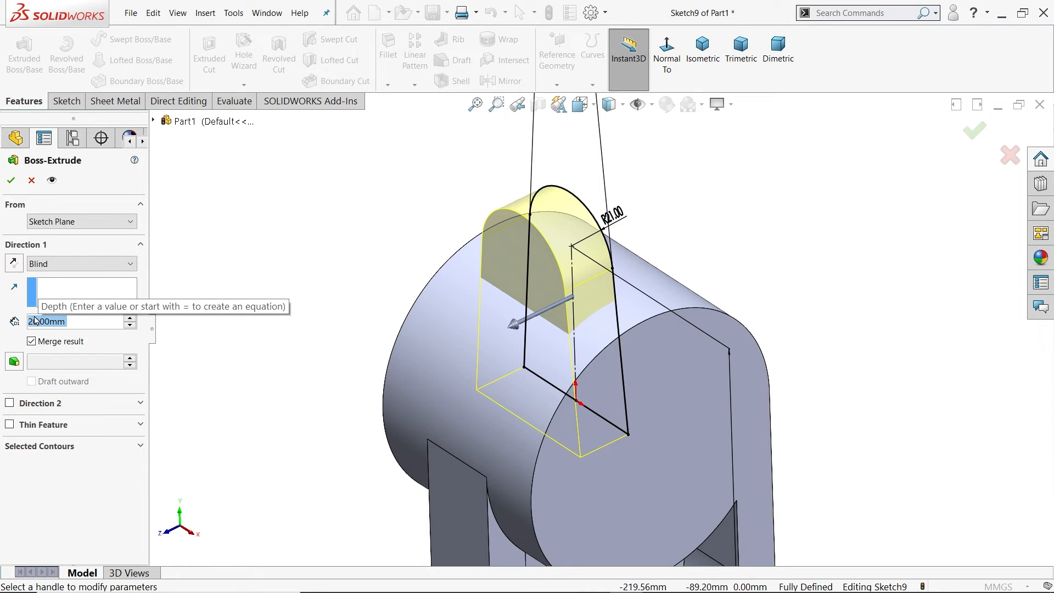
text(70)
key(Return)
click(57, 265)
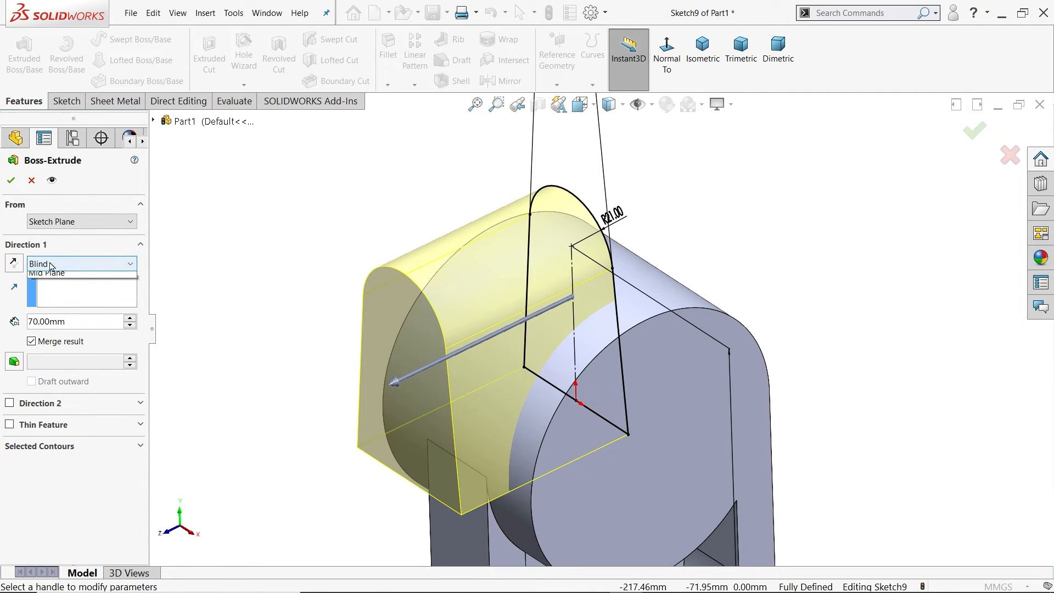
click(53, 344)
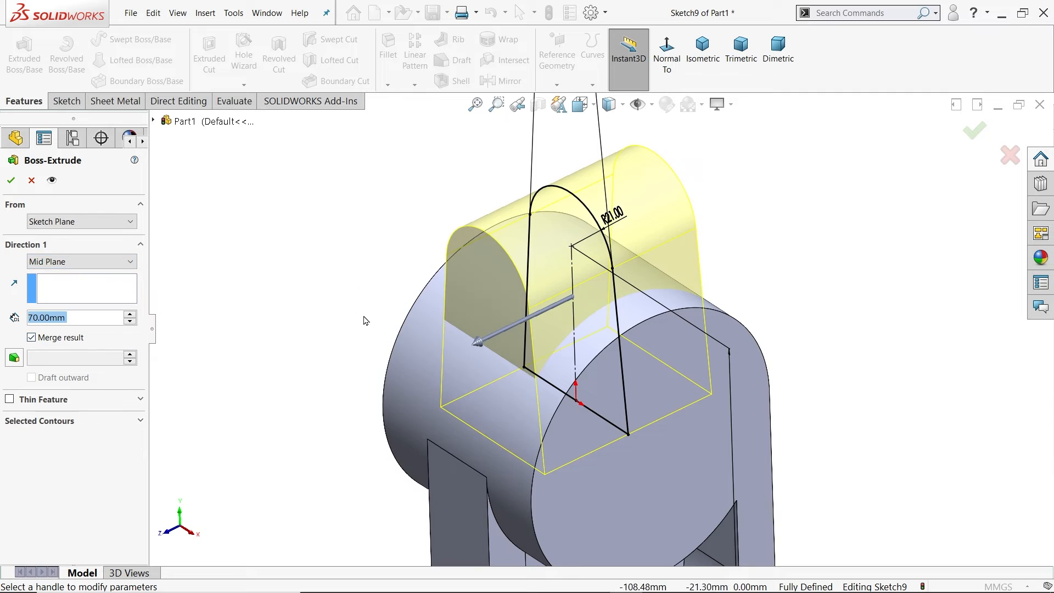
middle_drag(365, 317, 319, 284)
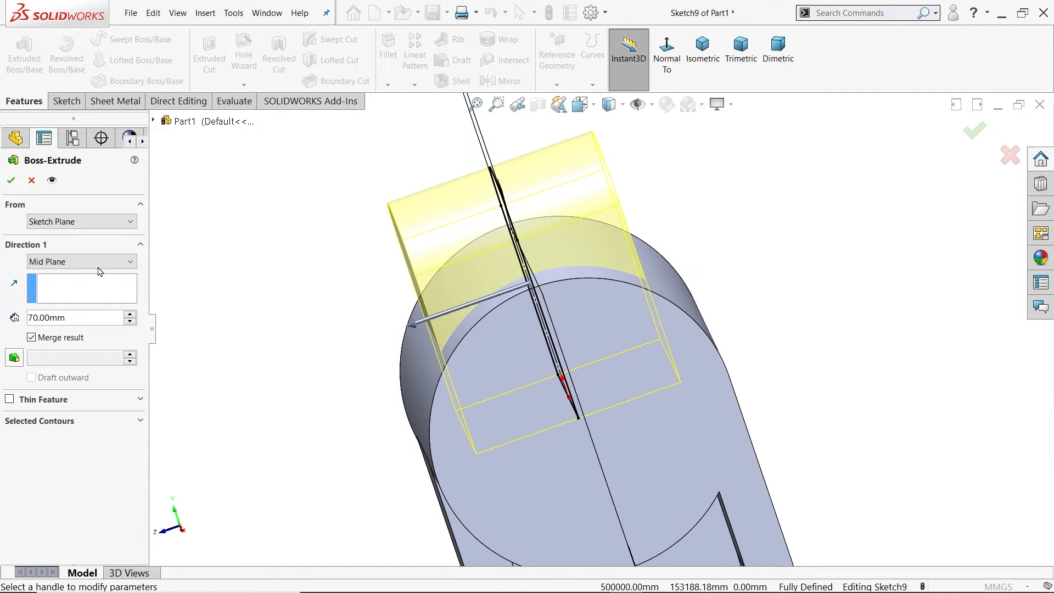
click(10, 180)
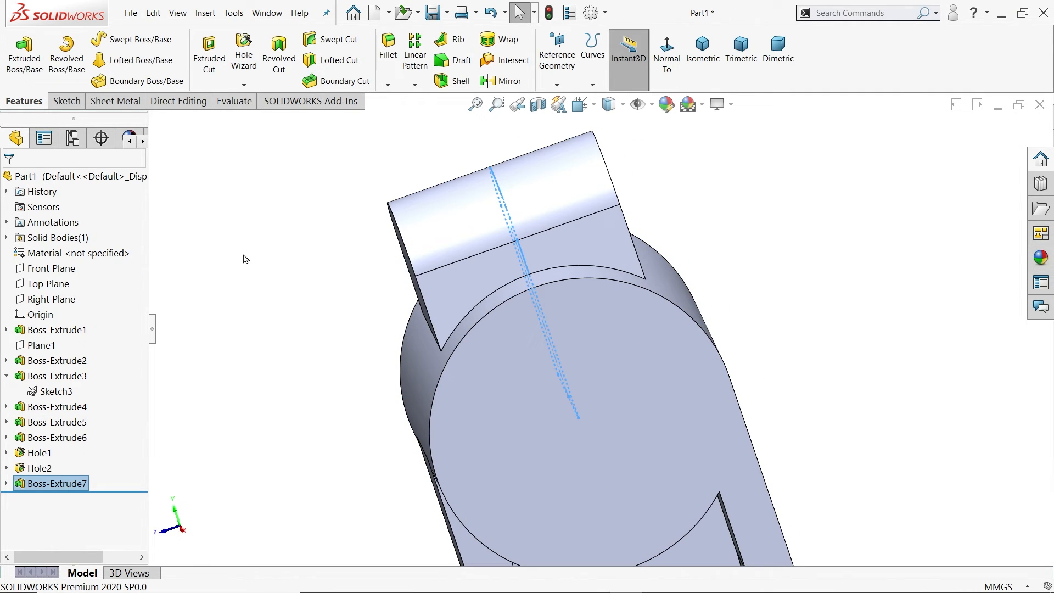
click(290, 243)
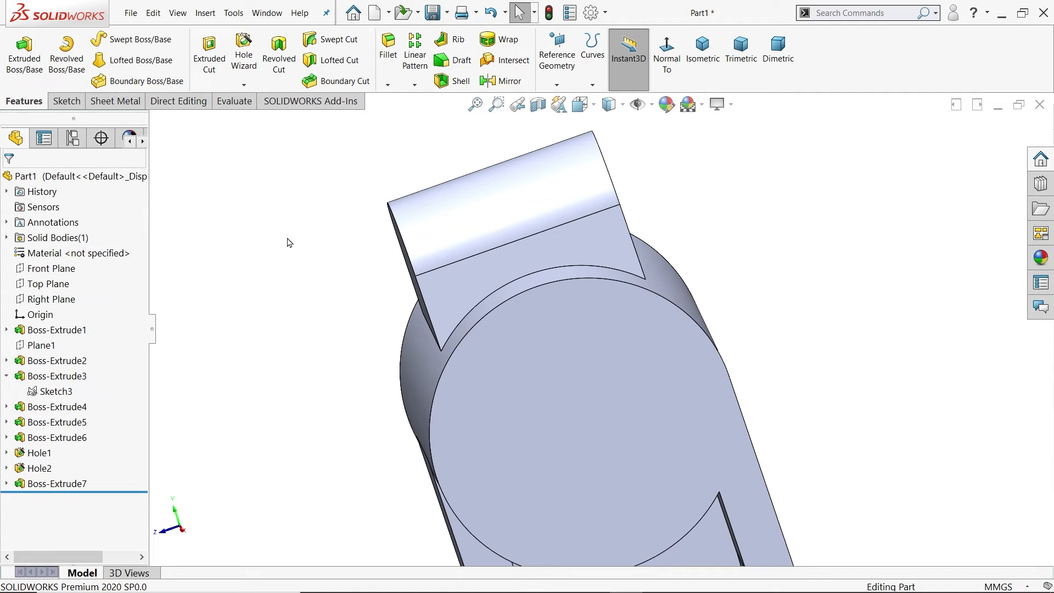
middle_drag(412, 358, 556, 413)
scroll(555, 343, down, 2)
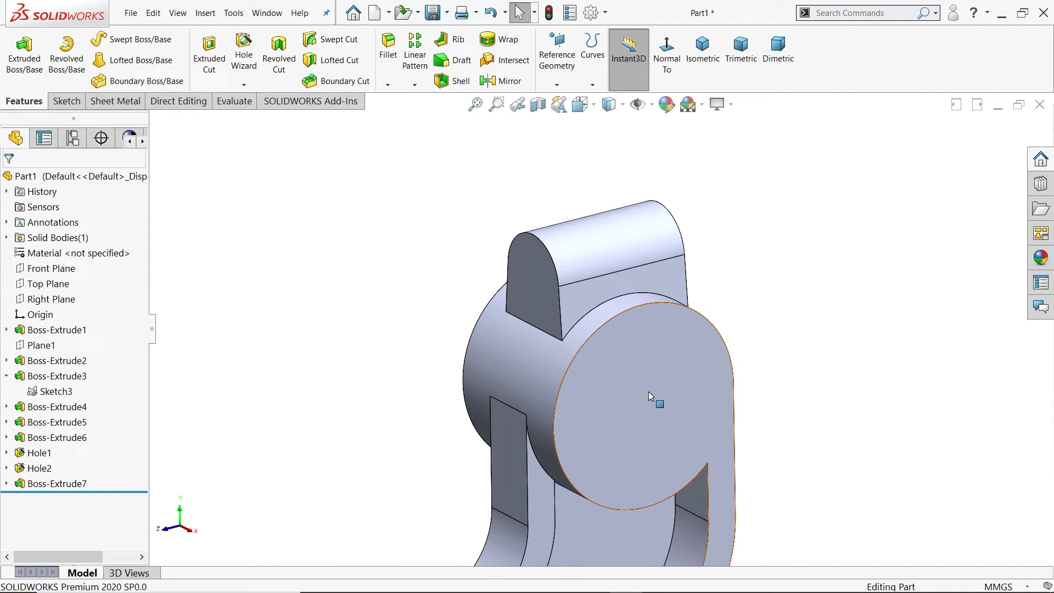
Step: Set up a simple legacy hole with a 65 mm diameter and the Through All end condition
click(244, 58)
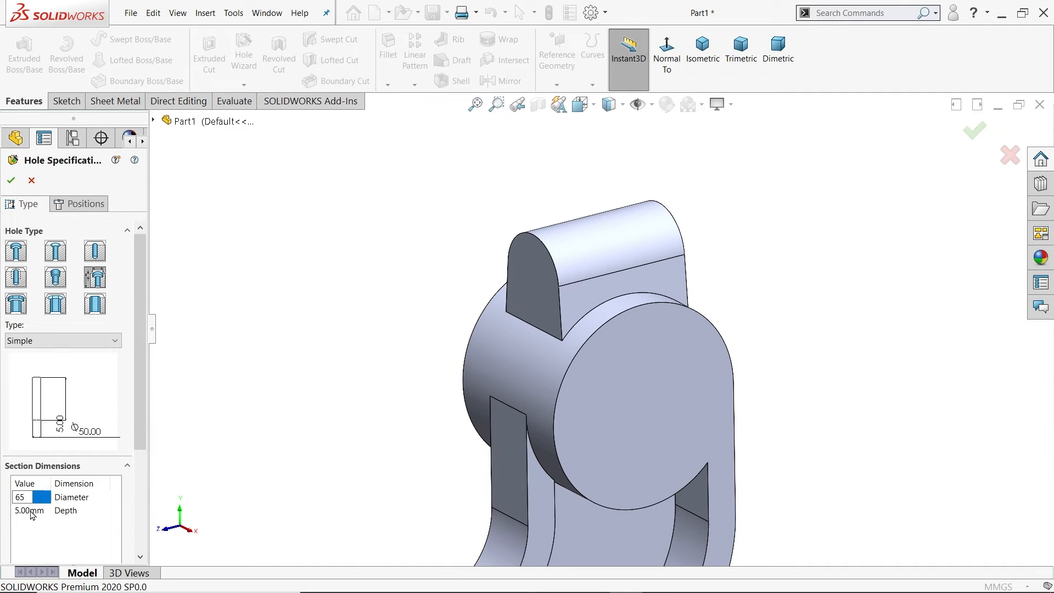
scroll(32, 515, down, 3)
click(44, 487)
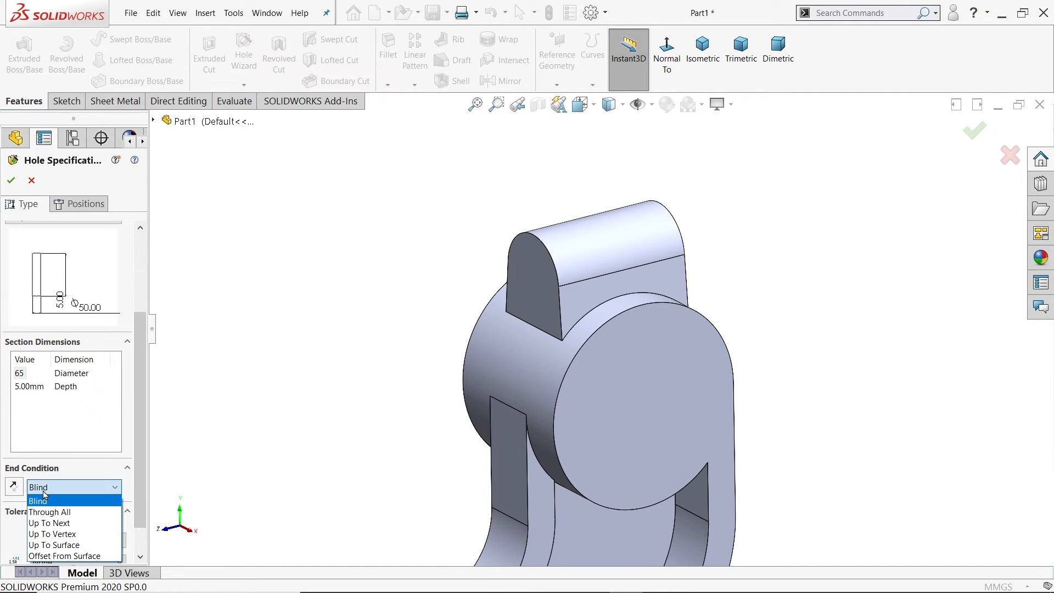
click(48, 512)
Step: Place the hole at the origin on the large cylinder's end face and finish the hole
click(79, 202)
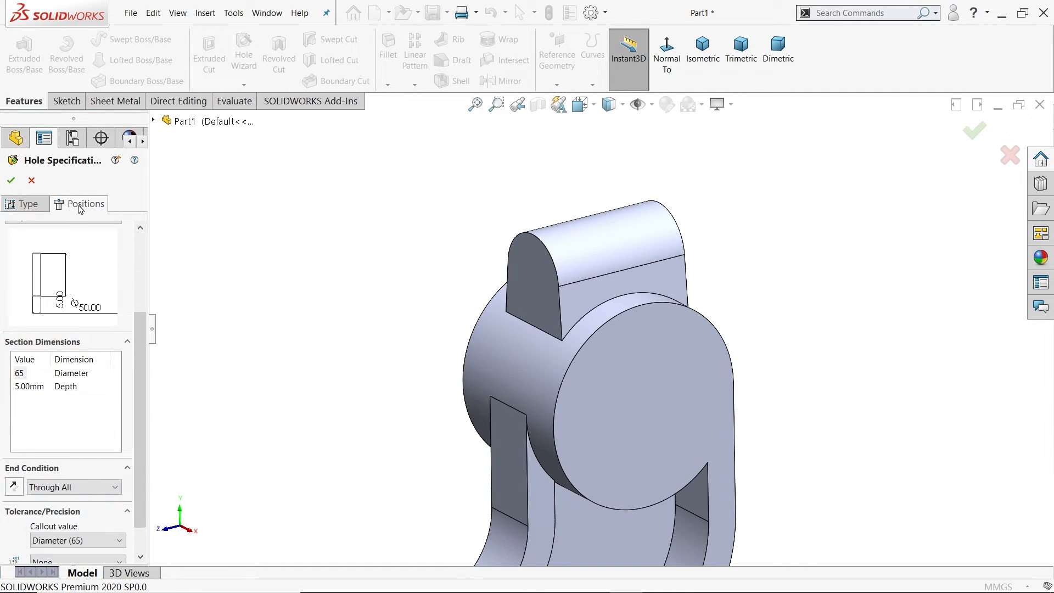
click(630, 405)
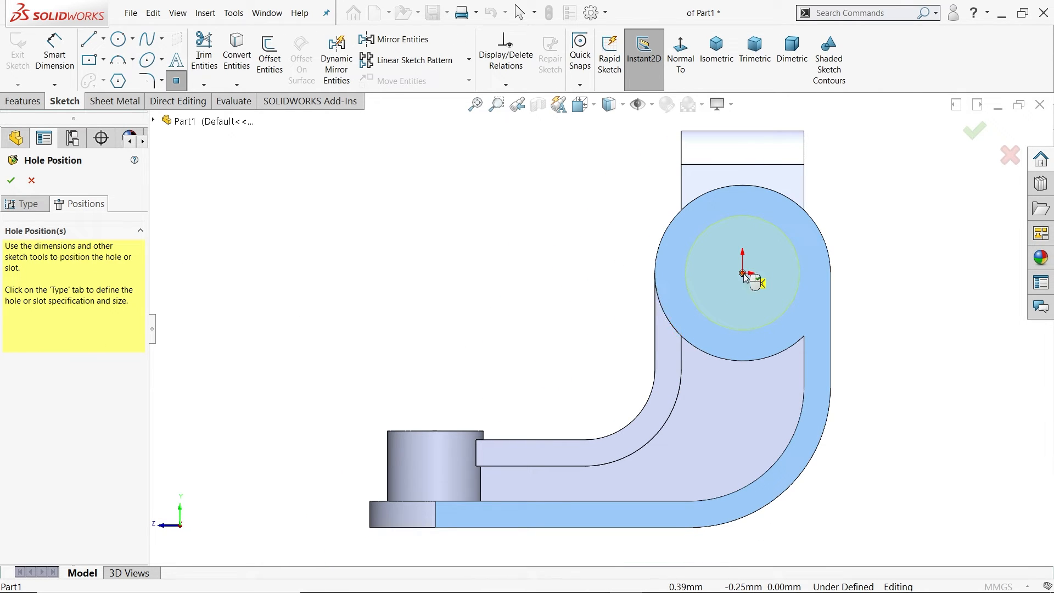
click(743, 274)
right_click(563, 204)
click(585, 238)
mouse_move(584, 242)
middle_down()
mouse_move(632, 283)
mouse_move(690, 301)
mouse_move(604, 264)
middle_up()
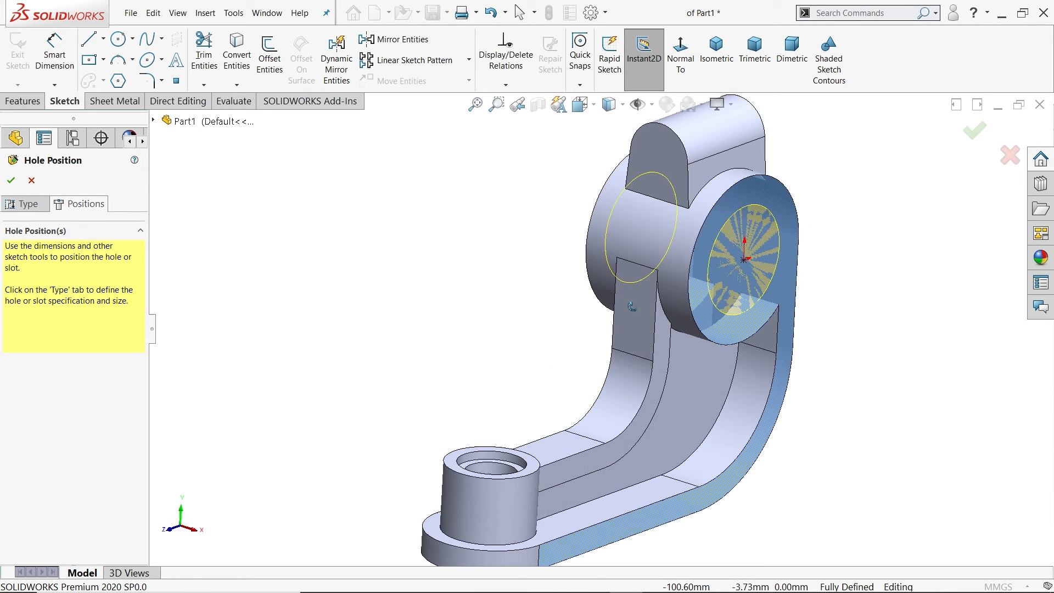
click(11, 181)
Step: Start a sketch on the large cylinder's end face and draw a vertical line from the origin to the lug's top edge
scroll(716, 284, down, 3)
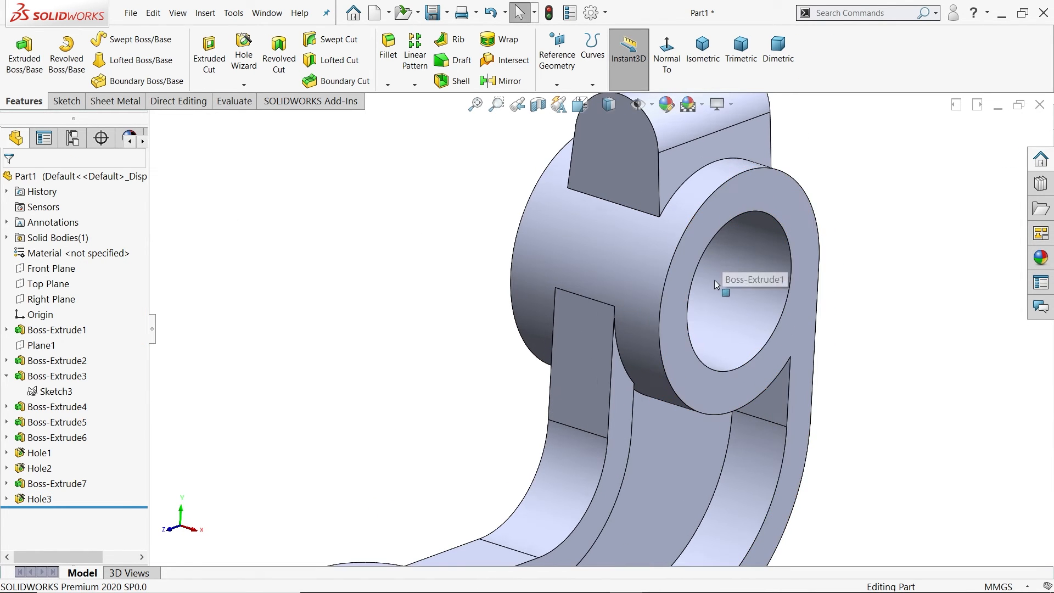
middle_drag(716, 284, 707, 217)
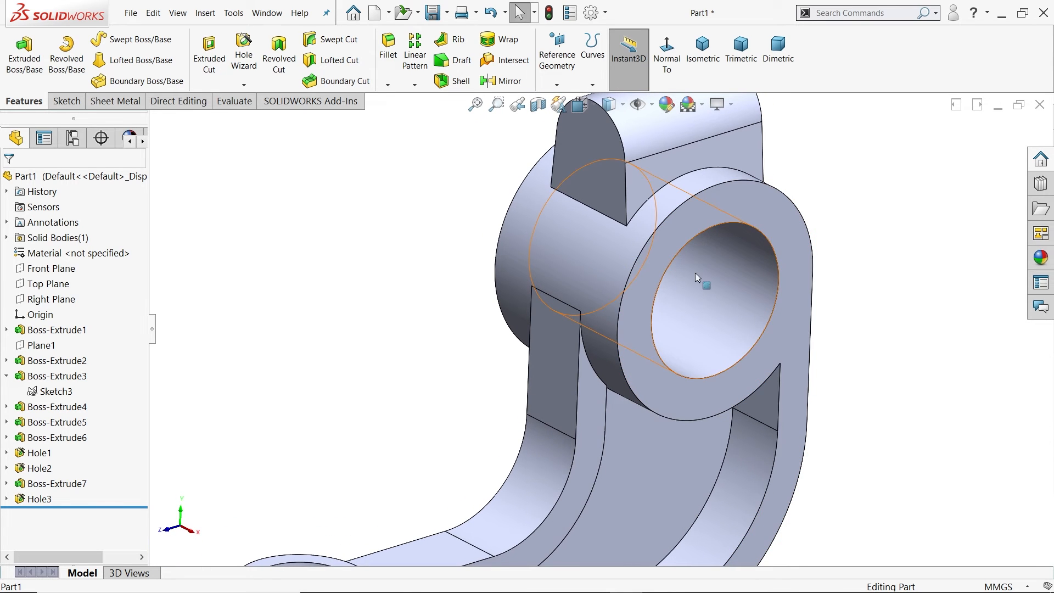
click(718, 212)
click(763, 177)
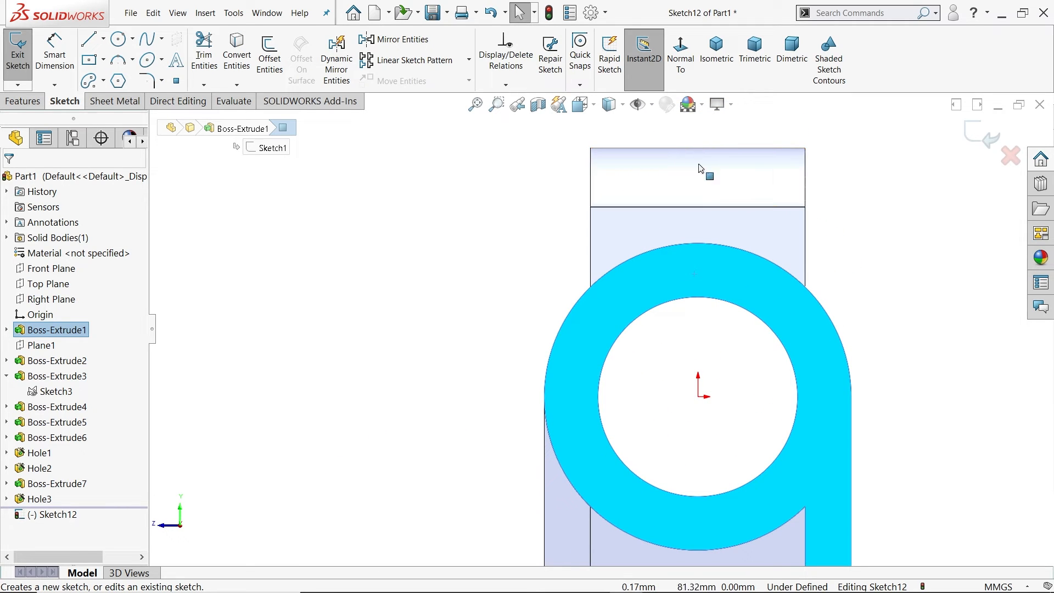
click(91, 40)
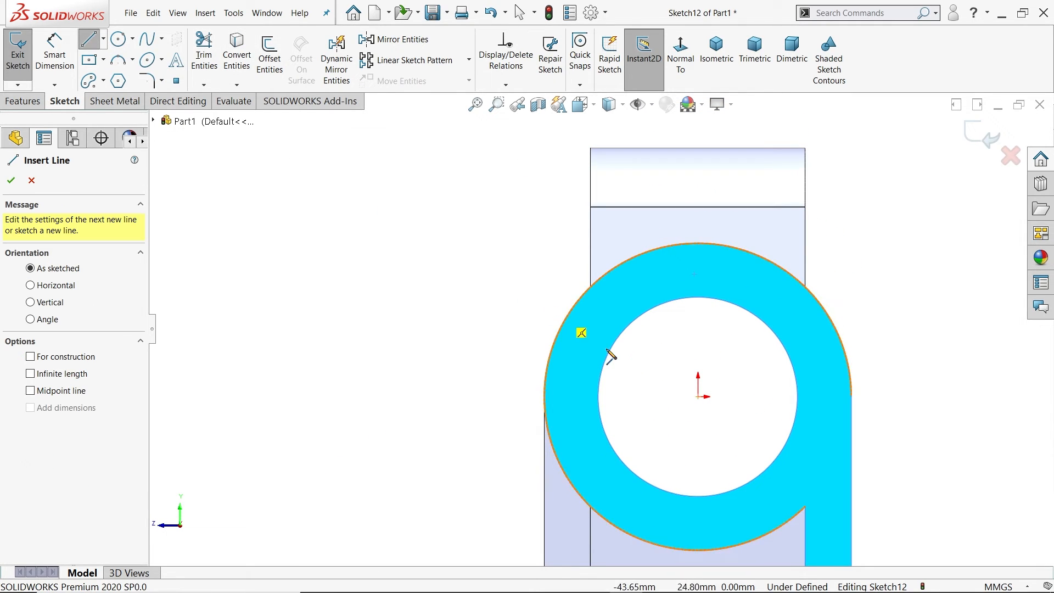
click(697, 395)
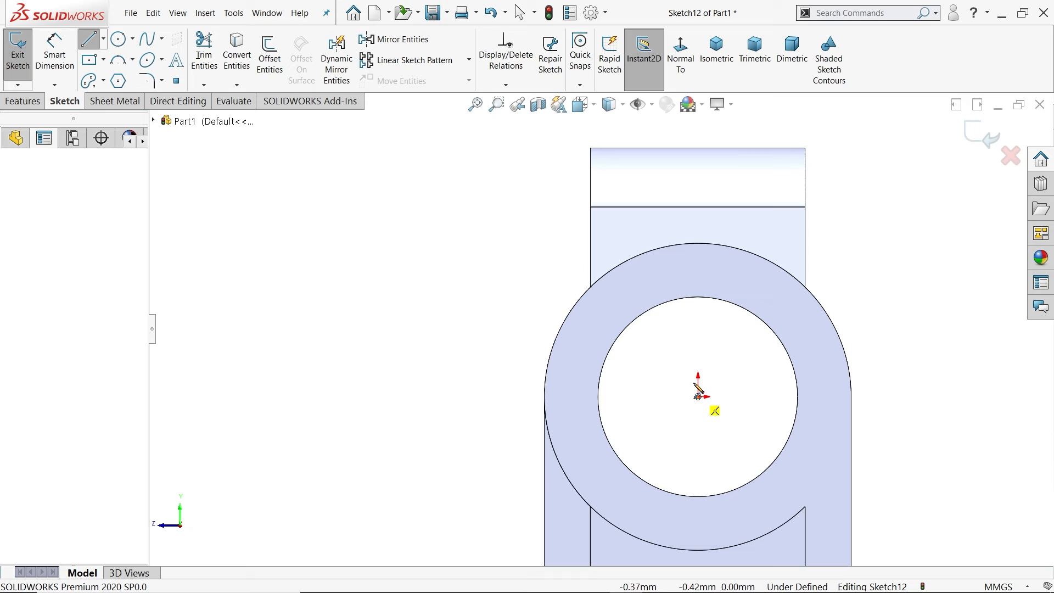
click(698, 147)
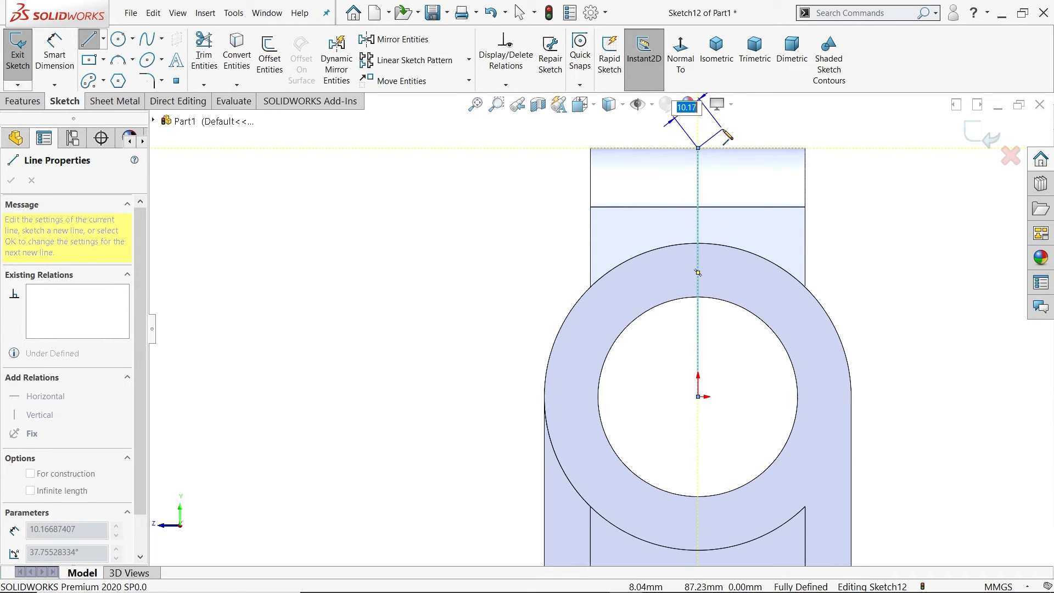
right_click(709, 104)
click(753, 137)
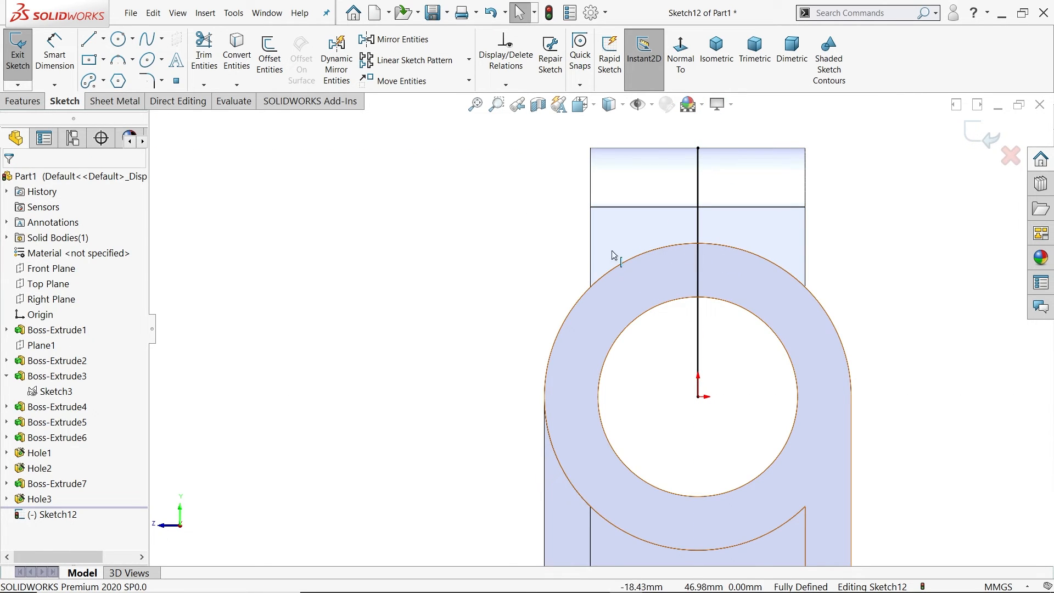
Step: Start an Extruded Cut from the vertical line as a thin feature 5 mm thick
click(30, 106)
click(210, 49)
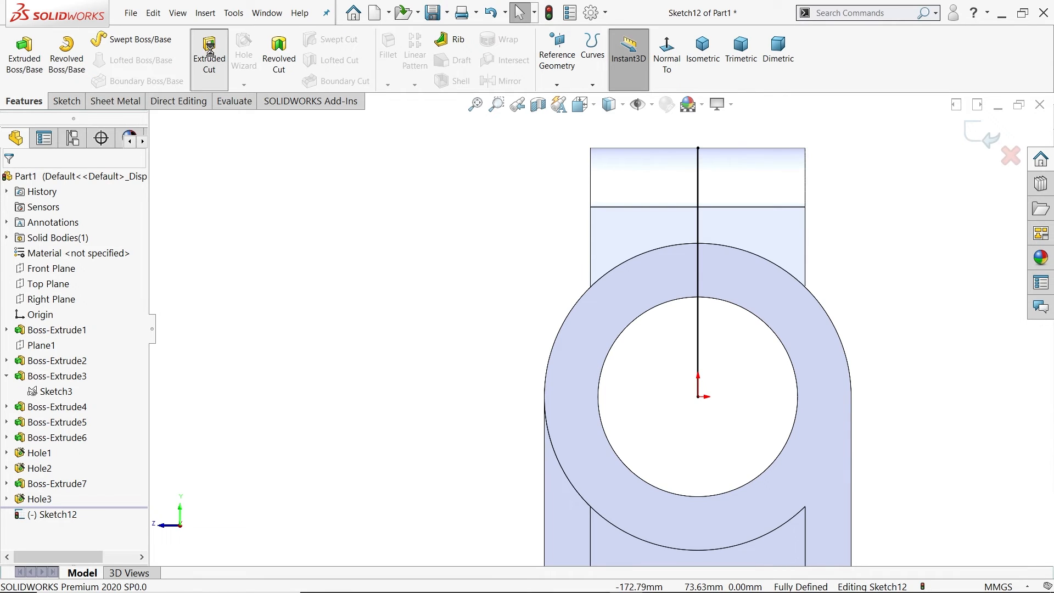
scroll(584, 240, down, 5)
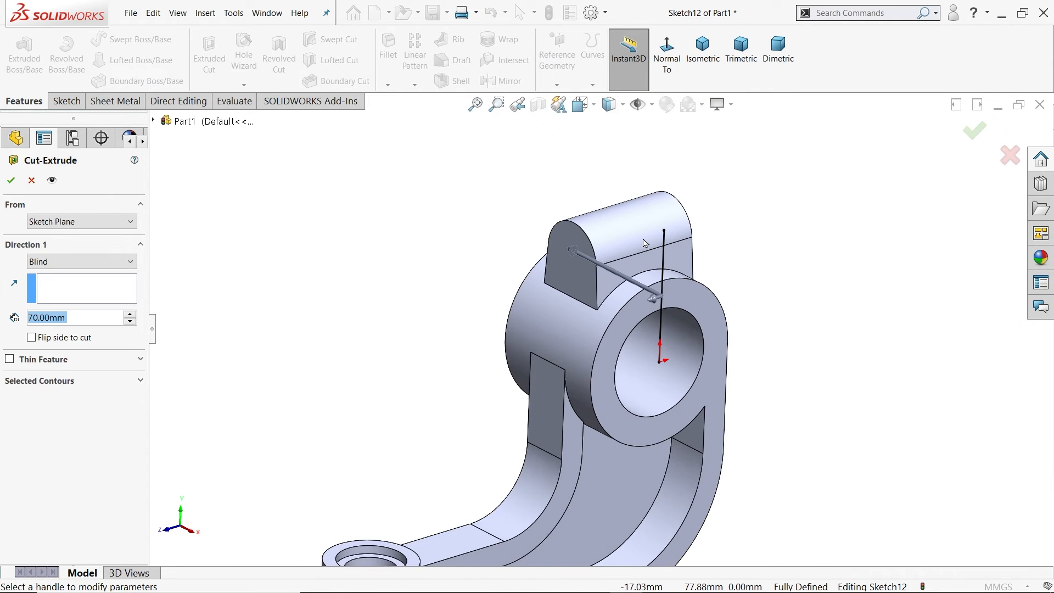
click(9, 360)
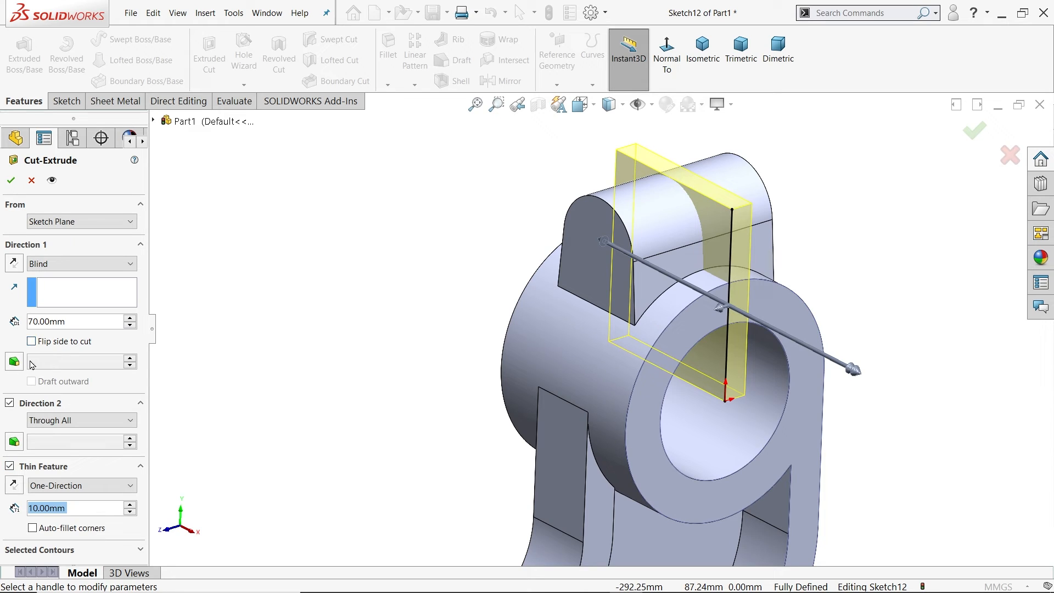
click(141, 407)
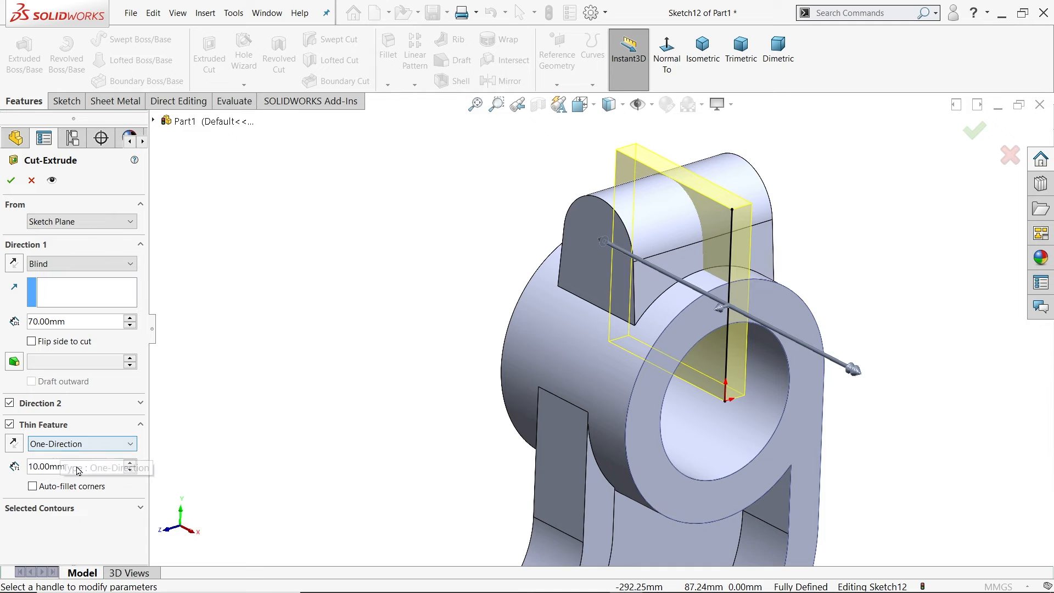
text(5)
key(Return)
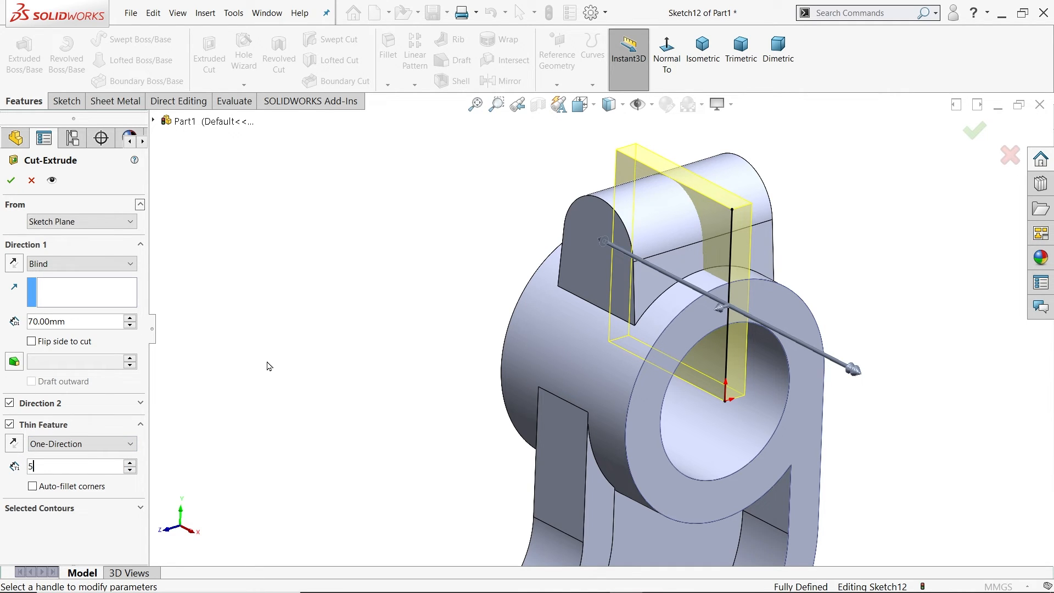
Step: Set the thin feature's type to Mid-Plane so the slot is centred on the sketched line
middle_drag(806, 288, 748, 228)
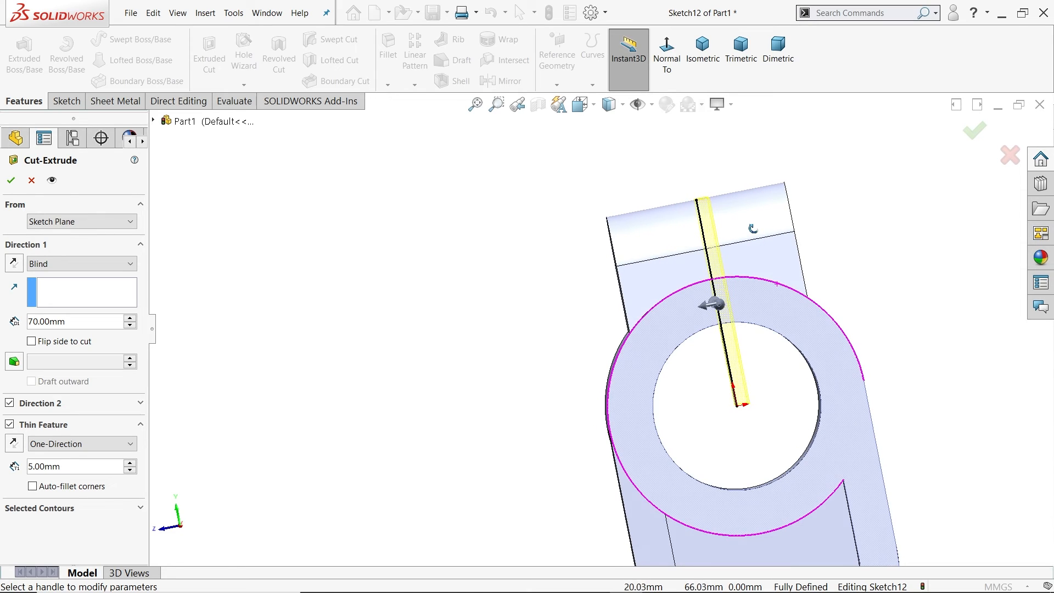
scroll(743, 306, down, 2)
scroll(736, 311, down, 1)
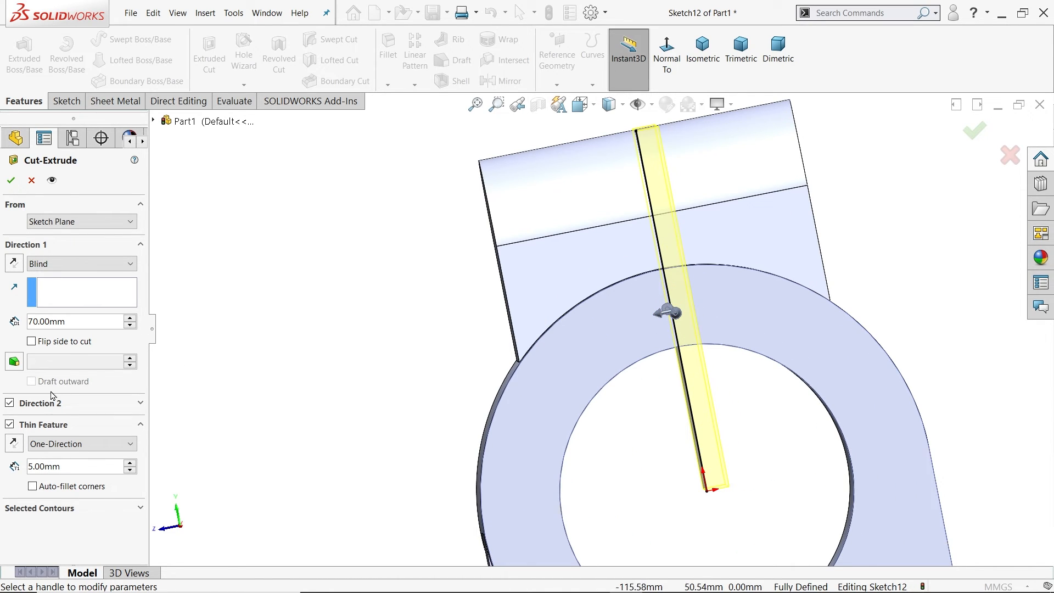
click(53, 446)
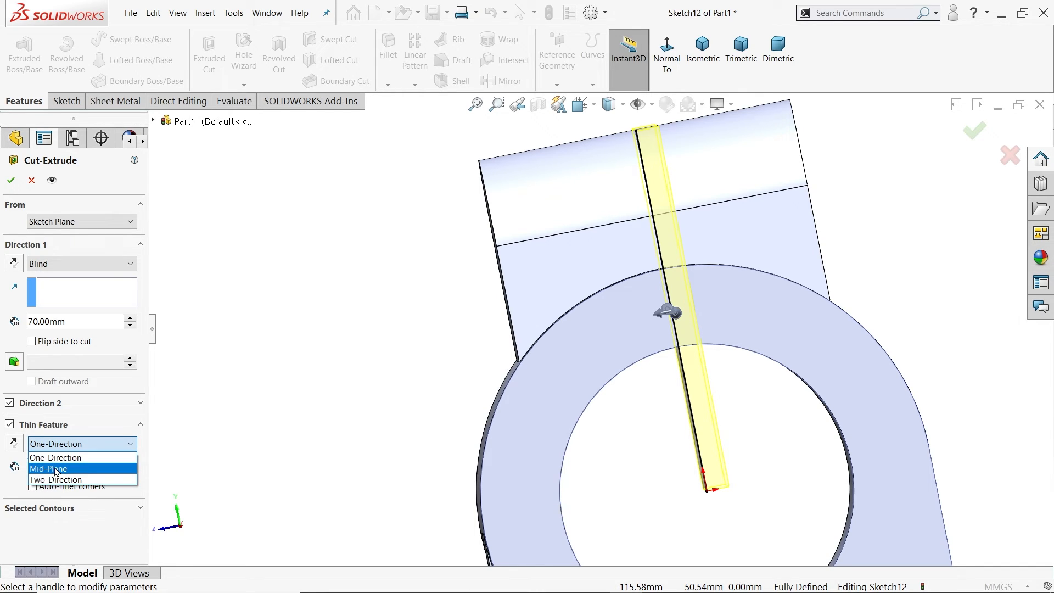
click(56, 471)
scroll(687, 268, down, 1)
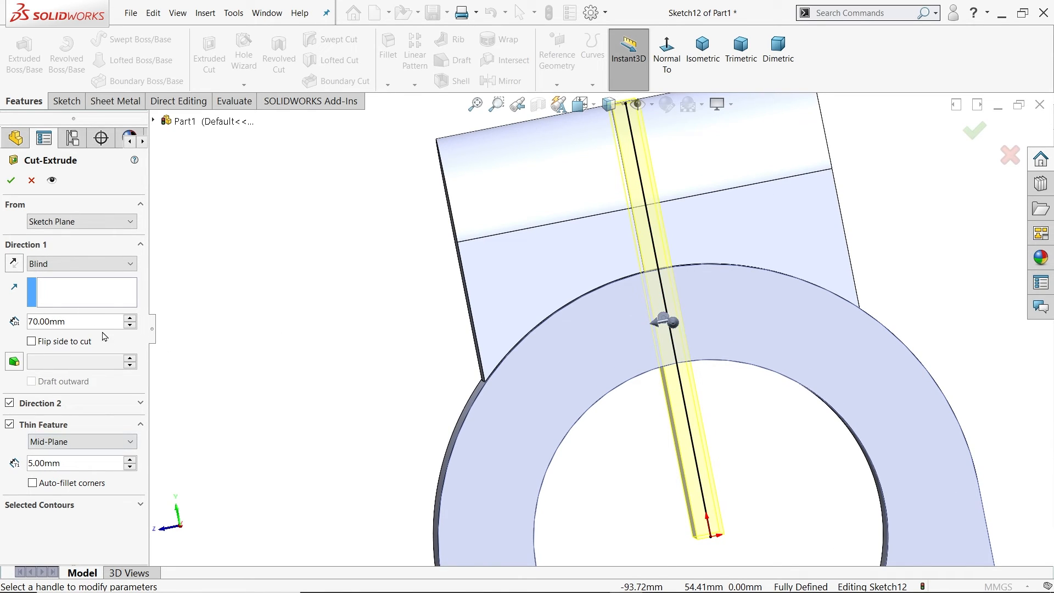
Step: Set Direction 1 of the thin cut to Through All and complete the slot through the lug and cylinder wall
scroll(291, 336, up, 2)
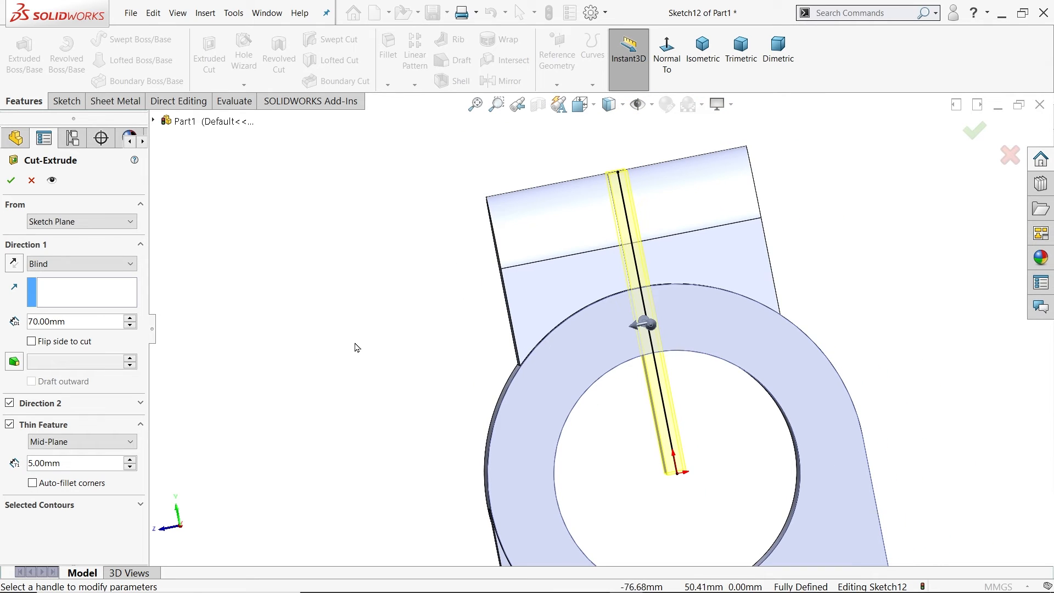
middle_drag(165, 287, 369, 334)
scroll(401, 295, down, 3)
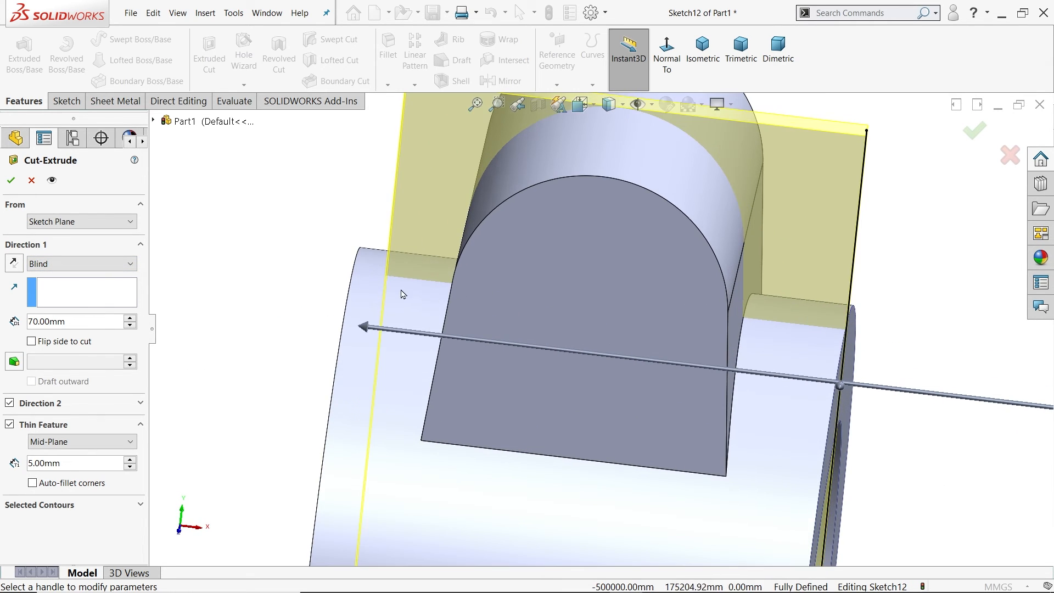
click(55, 263)
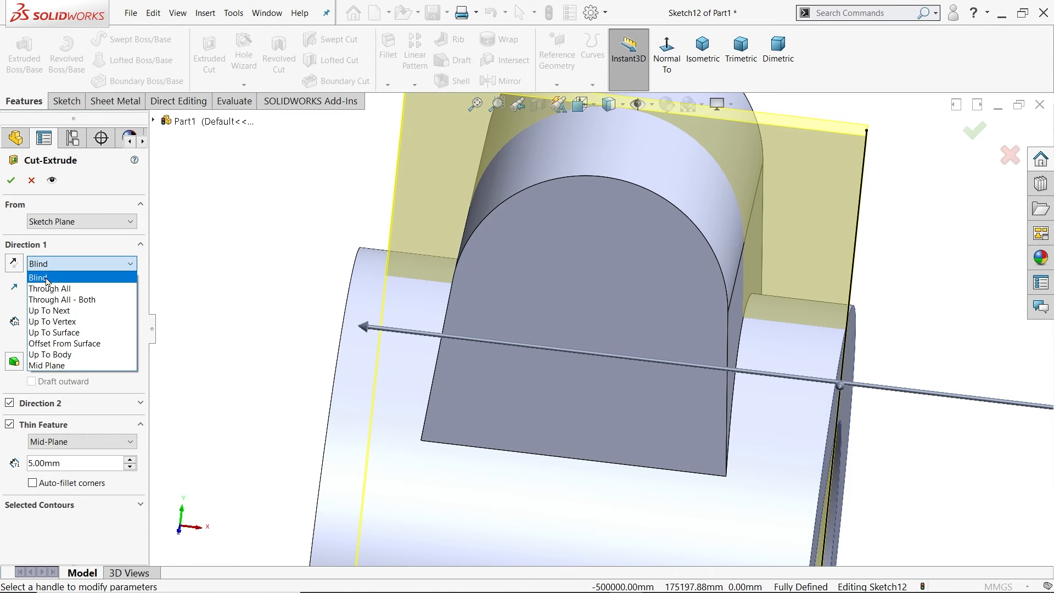
click(55, 285)
key(z)
middle_drag(352, 323, 318, 331)
click(9, 185)
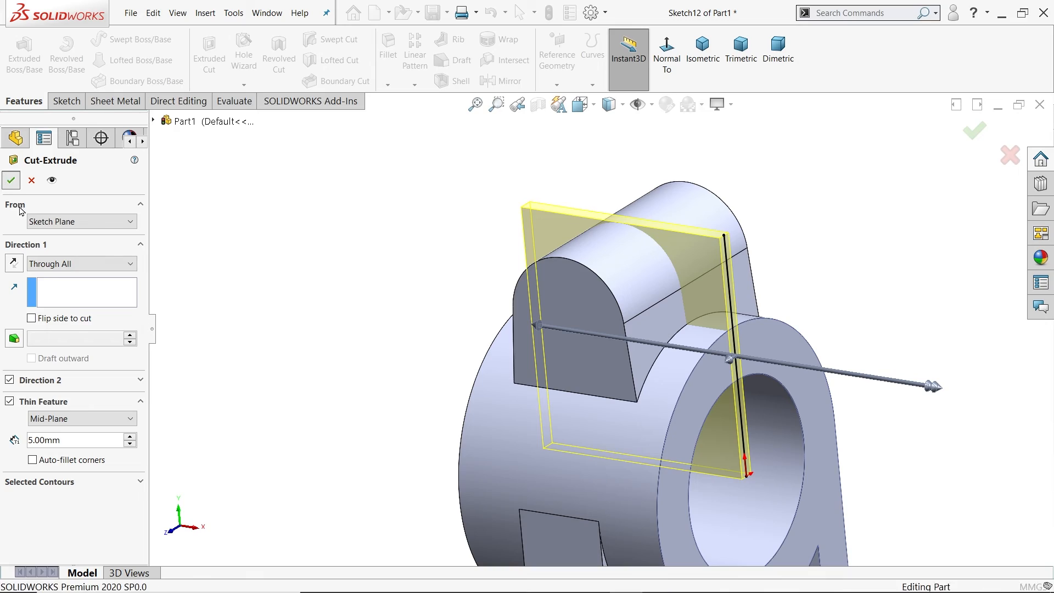
Step: Switch to the drawing 131.PNG in Photos and examine the counterbored hole callout on the clamp lug
middle_drag(408, 357, 327, 337)
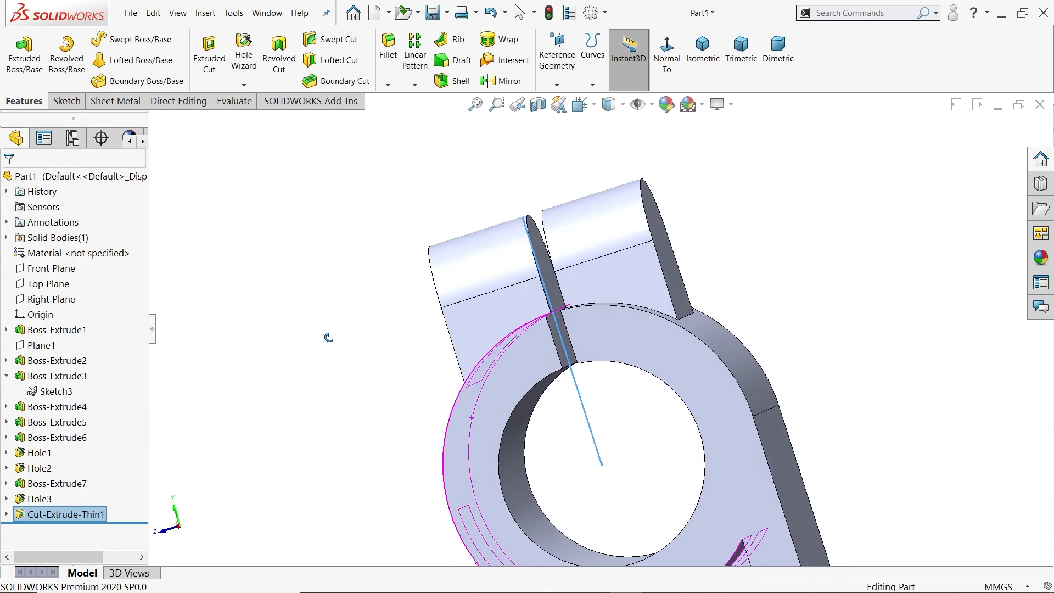
click(703, 50)
key(alt+Tab)
scroll(373, 270, up, 5)
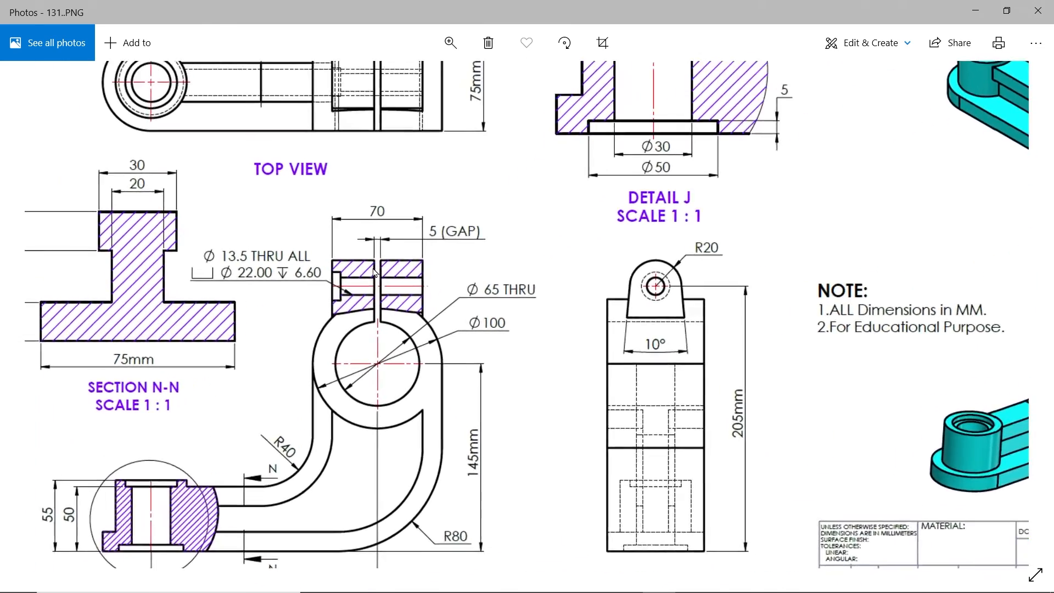
drag(362, 261, 437, 331)
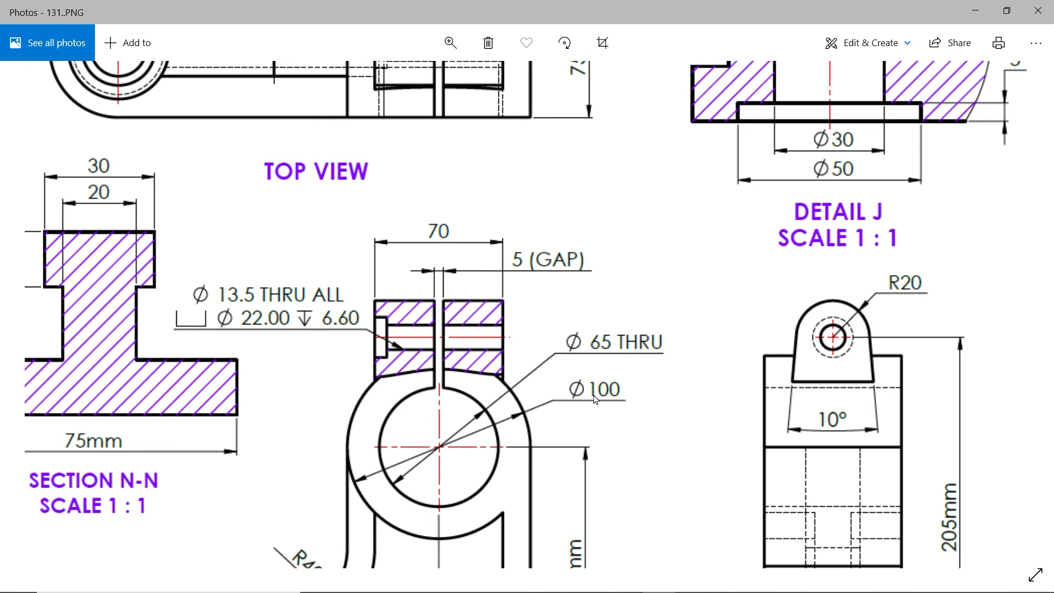
scroll(594, 399, down, 5)
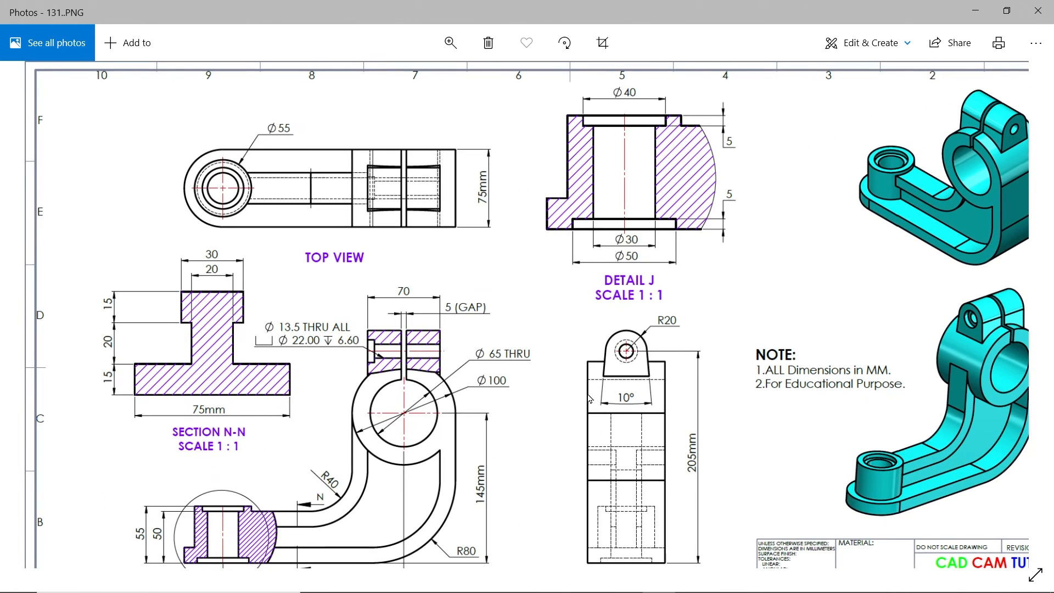
scroll(590, 399, down, 2)
click(975, 11)
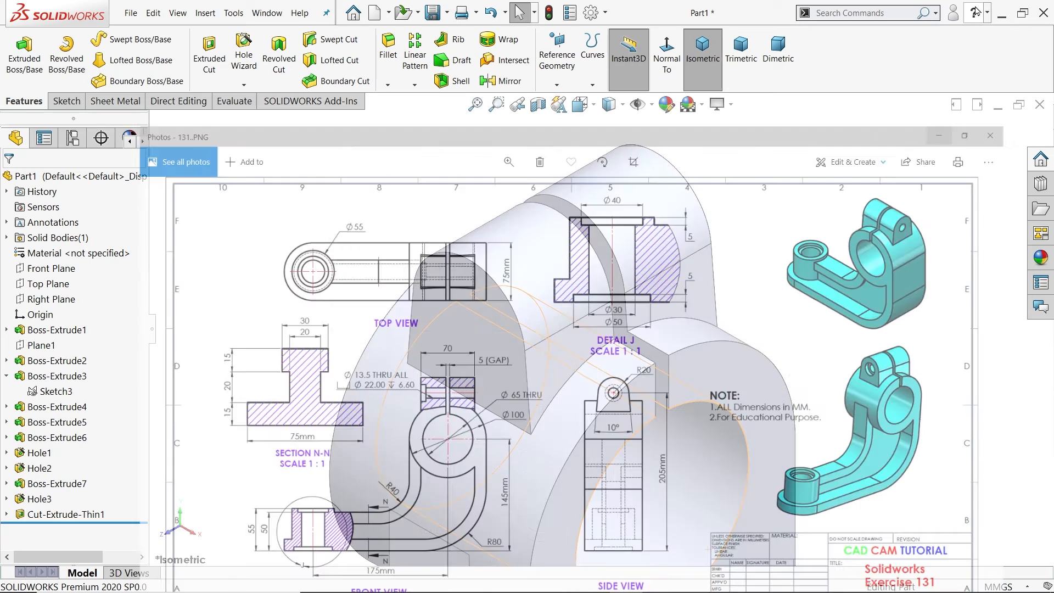
Step: Start a legacy counterbored hole with the Hole Wizard and set its through-hole diameter to 13.5 mm
click(244, 55)
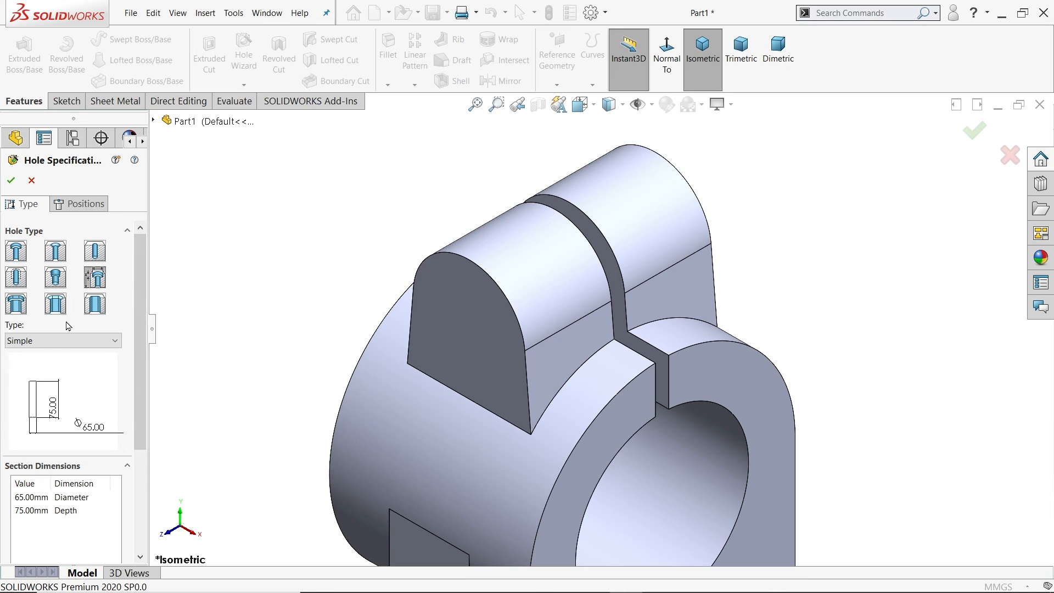
click(61, 341)
click(29, 436)
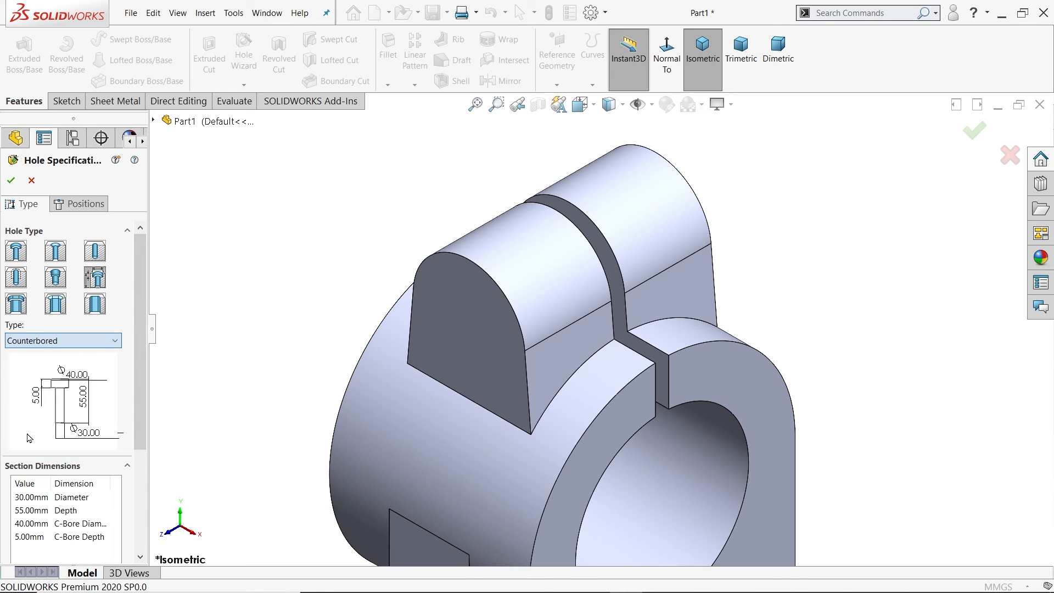
scroll(29, 429, down, 3)
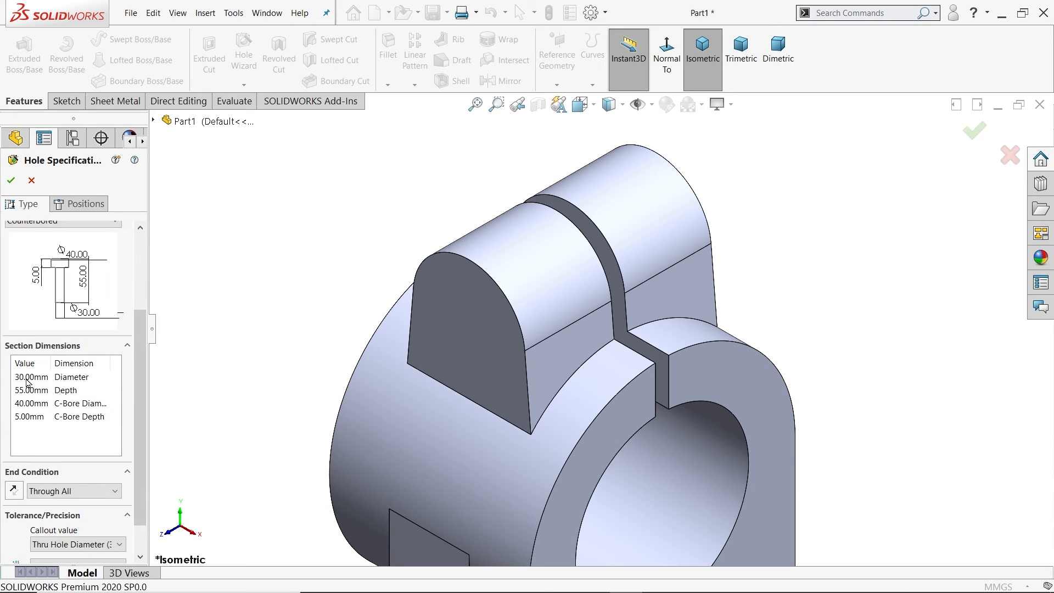
double_click(29, 377)
text(13.5)
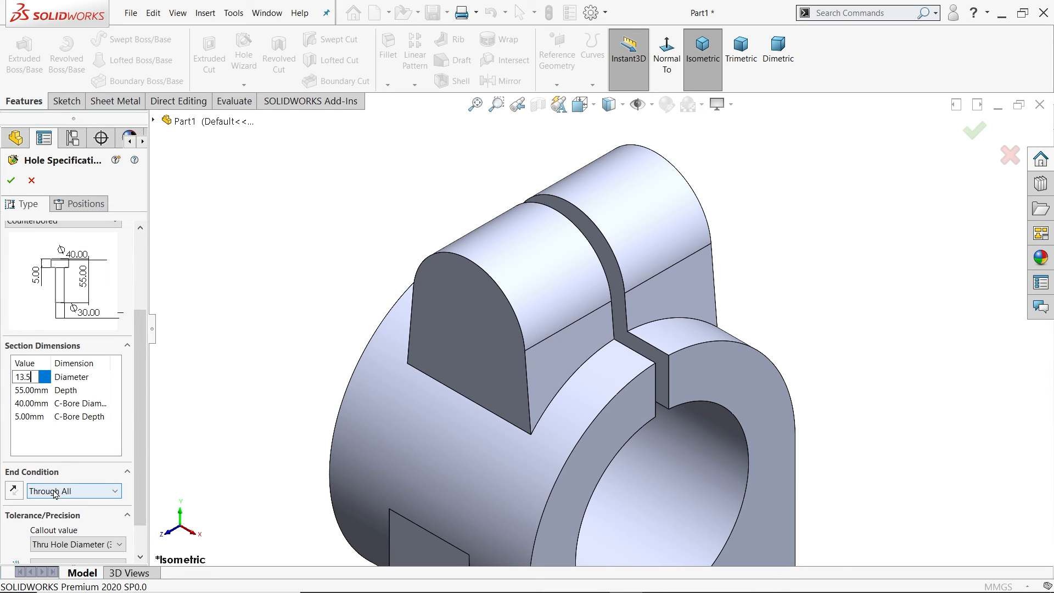
click(28, 390)
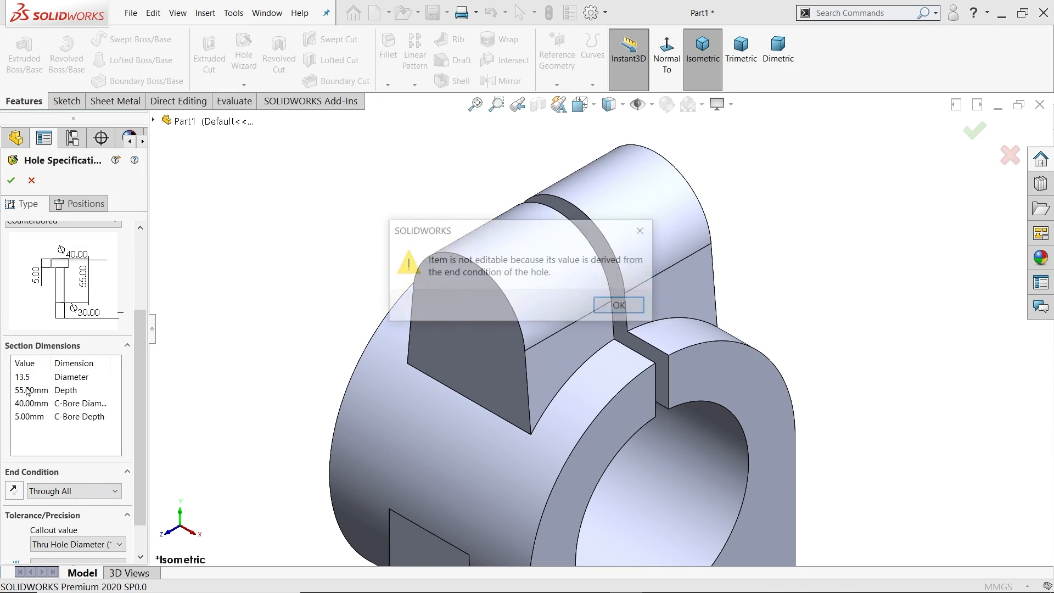
click(621, 307)
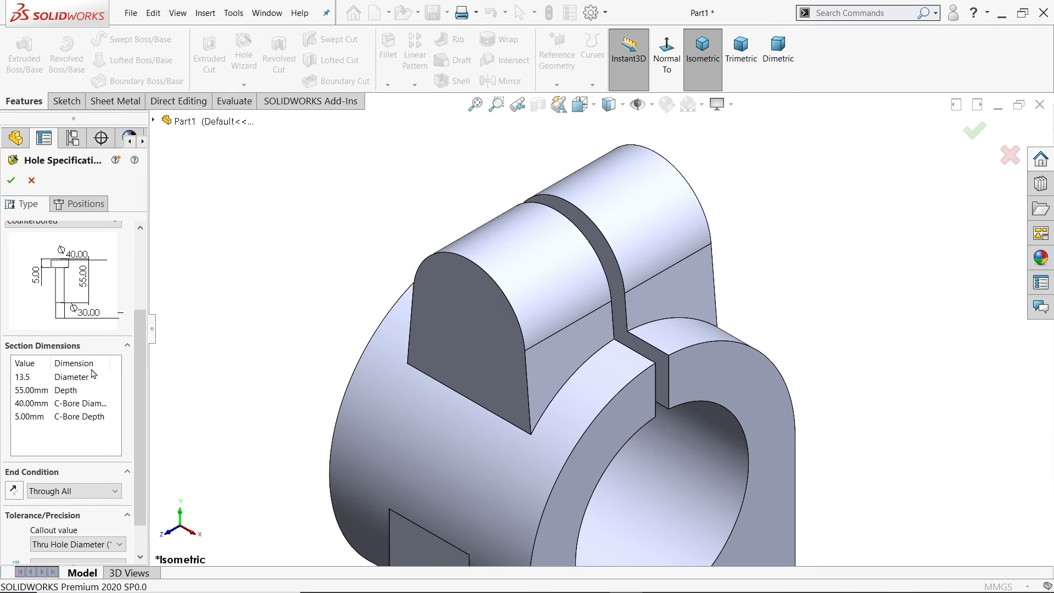
Step: Set the hole's counterbore diameter to 22 mm and its counterbore depth to 6.6 mm
click(22, 408)
click(24, 407)
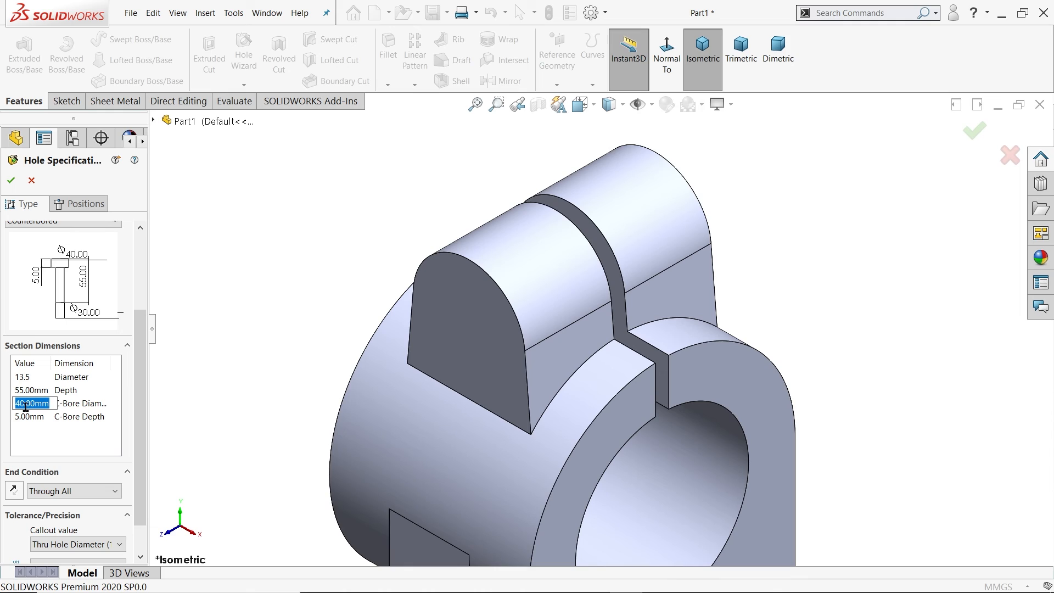
text(22)
click(30, 418)
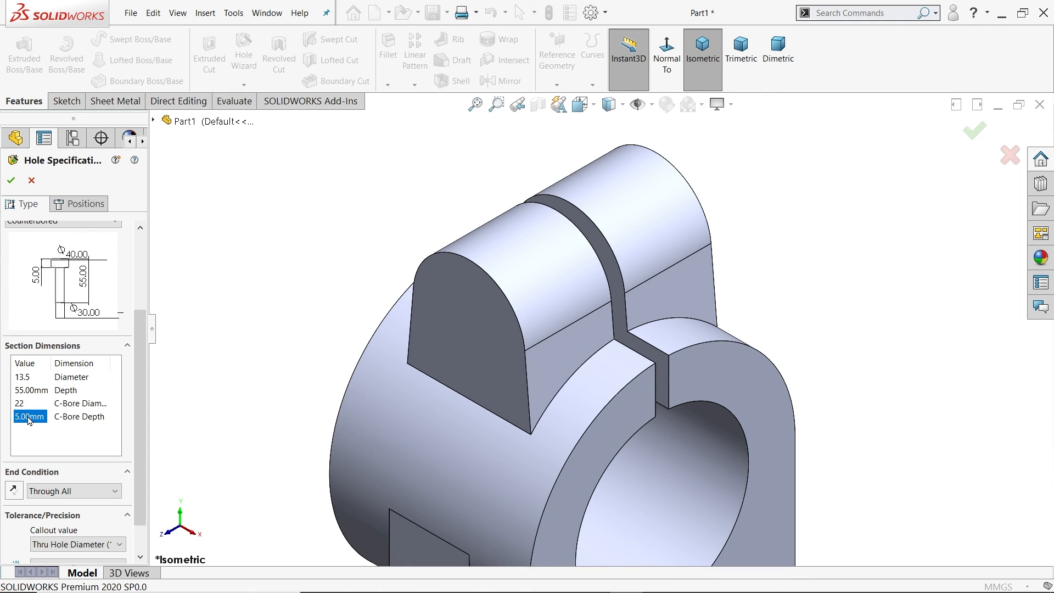
click(26, 418)
text(6.6)
Step: Place the counterbored hole on the clamp lug's front end face, concentric with its rounded top, and complete the hole
click(85, 206)
click(487, 309)
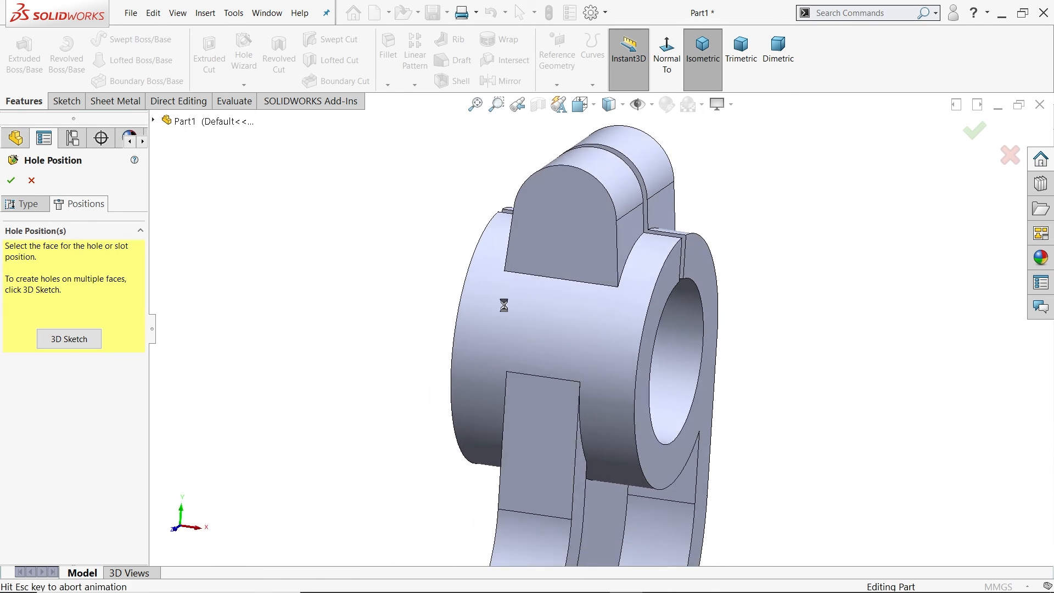
scroll(609, 159, down, 2)
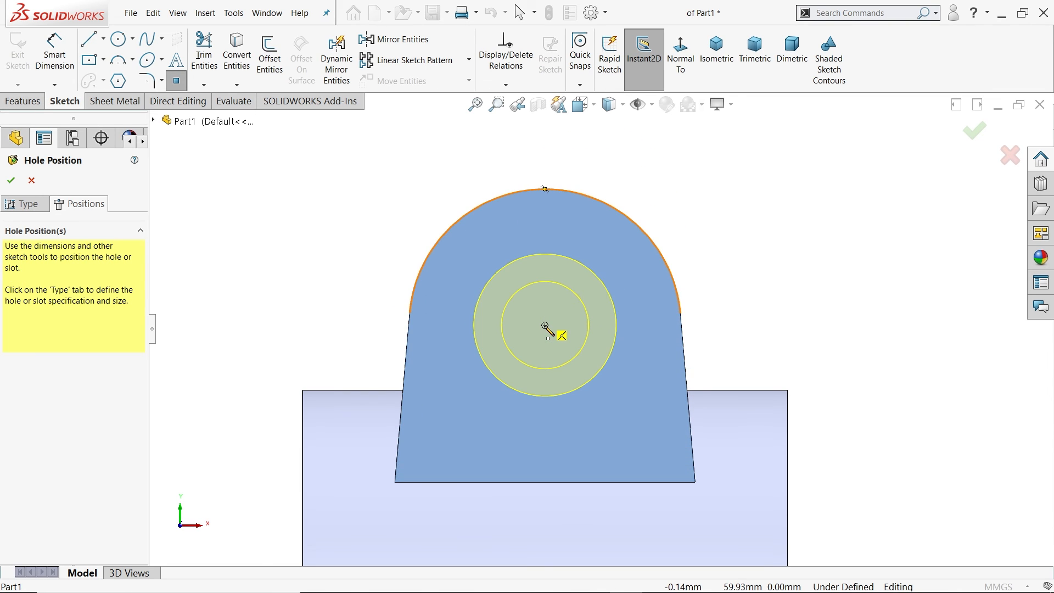
click(545, 326)
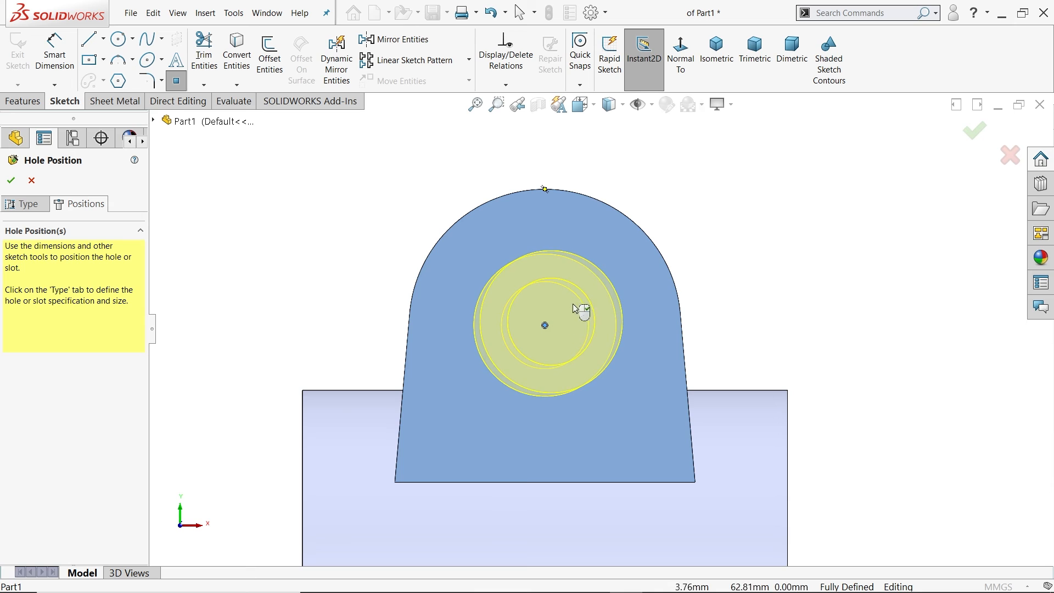
right_click(702, 216)
click(731, 220)
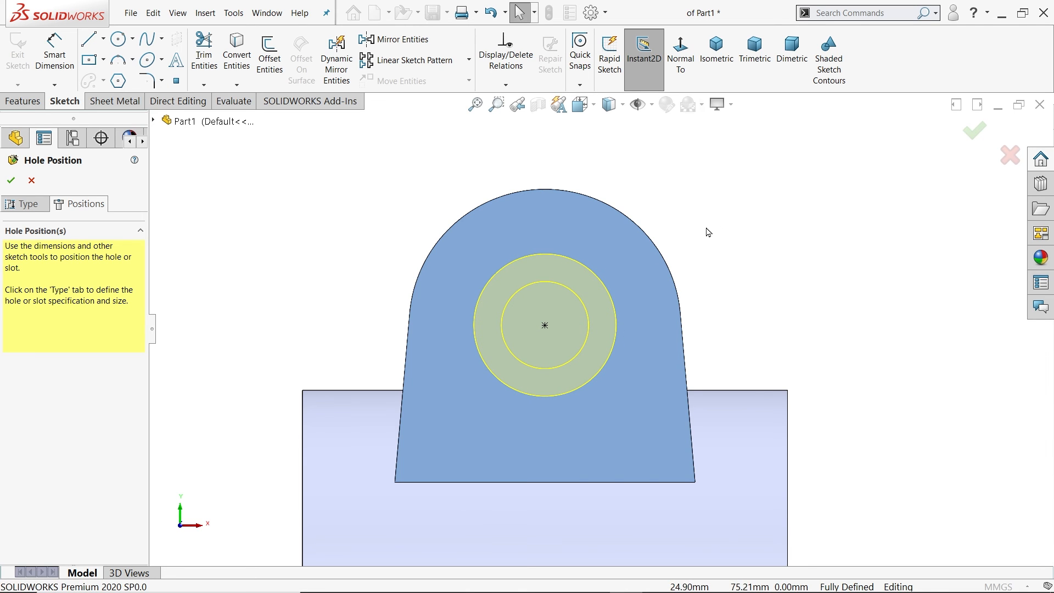
middle_drag(750, 234, 640, 337)
scroll(644, 305, up, 6)
scroll(780, 297, down, 4)
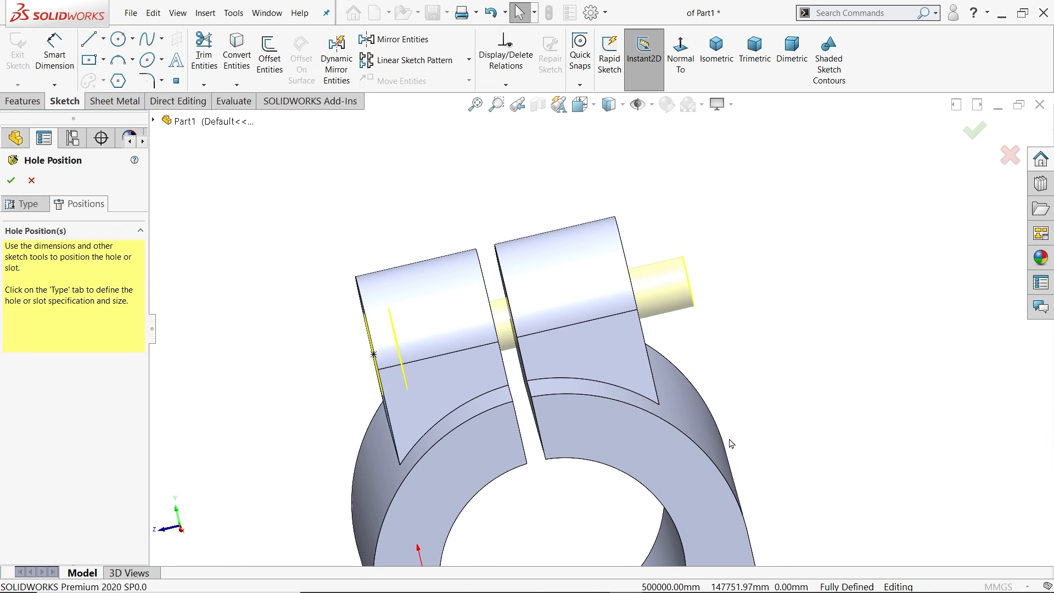
mouse_move(740, 504)
middle_down()
mouse_move(715, 501)
mouse_move(753, 333)
middle_up()
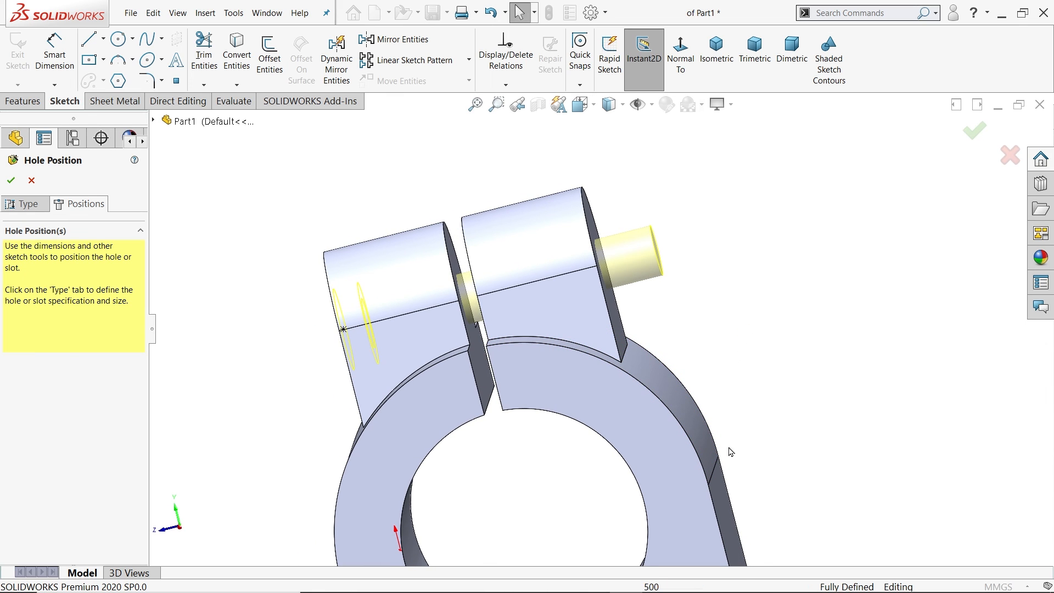
click(9, 182)
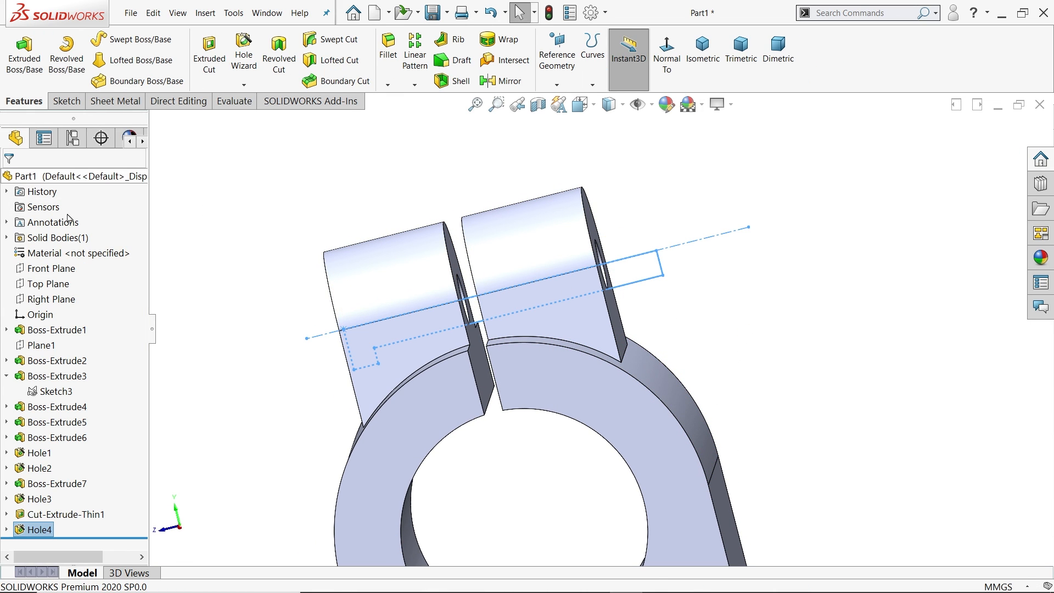
Step: Section the part along the Right Plane to examine the counterbored hole through the split lug, and restore the full isometric view
mouse_move(299, 339)
middle_down()
mouse_move(323, 266)
mouse_move(316, 249)
mouse_move(360, 201)
mouse_move(330, 242)
mouse_move(374, 279)
middle_up()
click(316, 250)
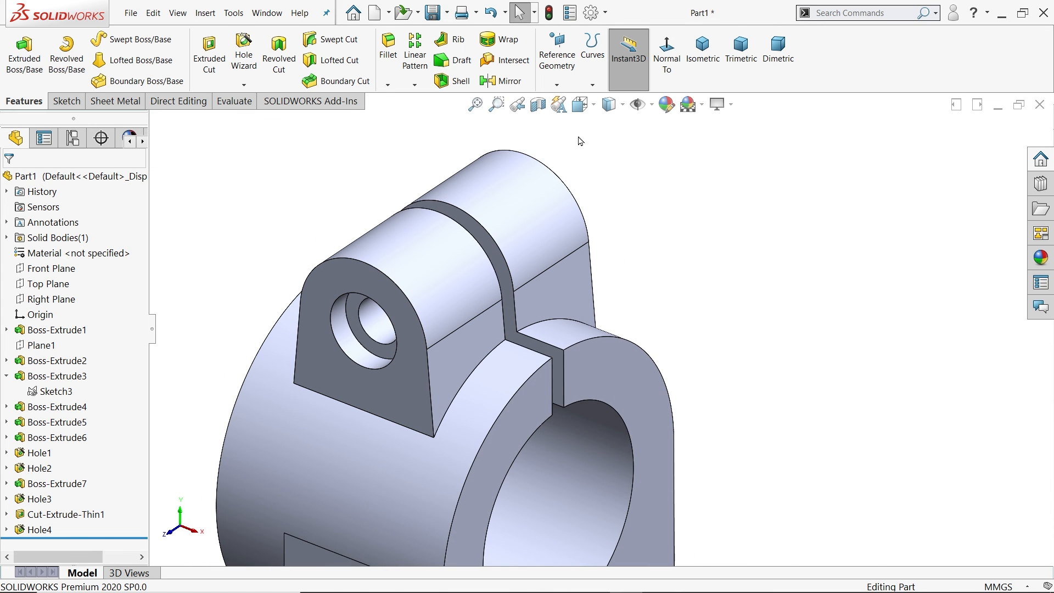
click(538, 105)
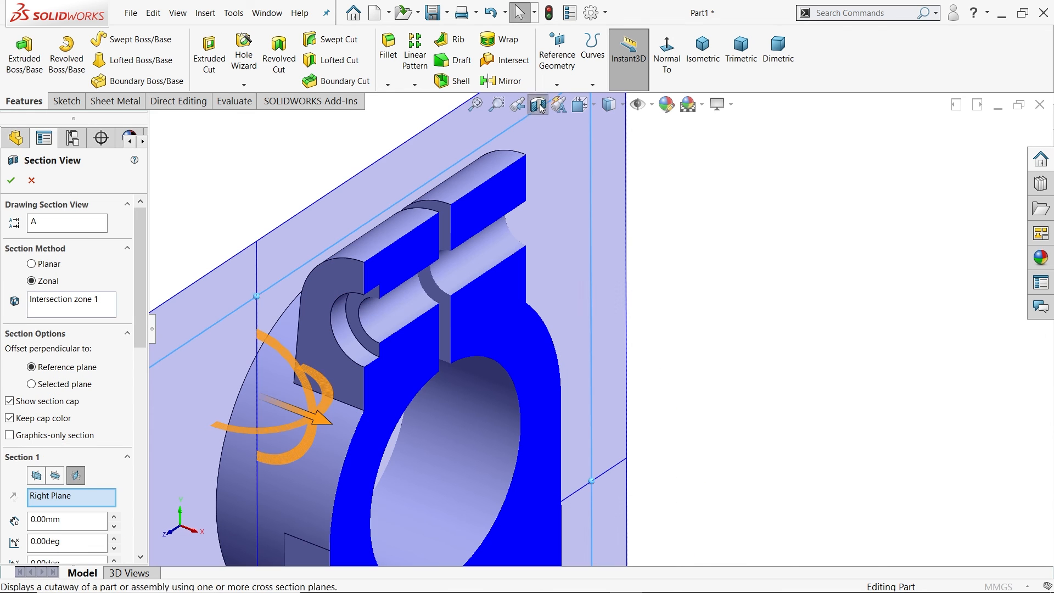
click(11, 181)
click(703, 50)
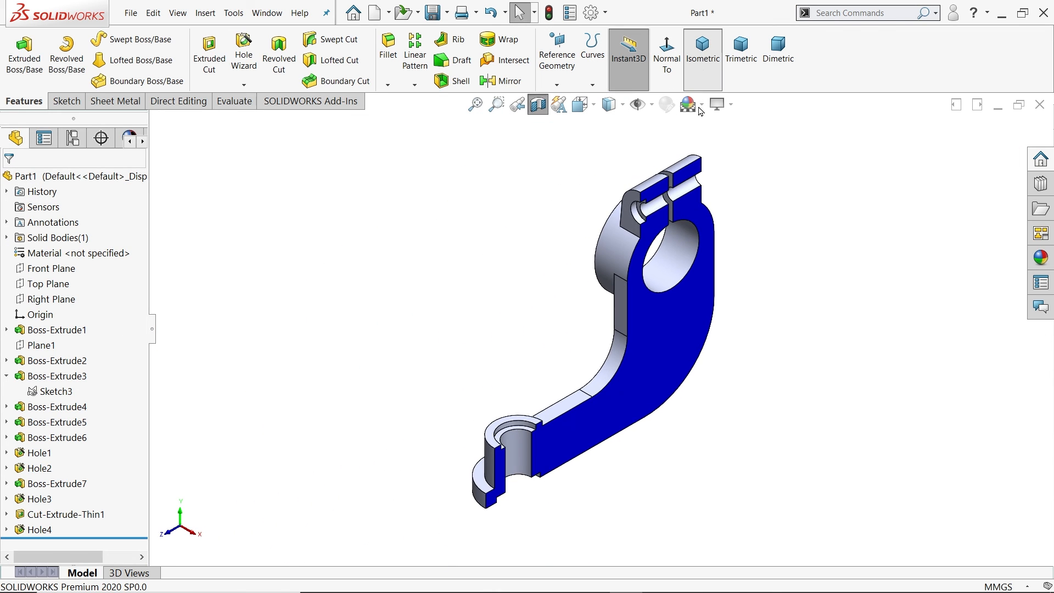
scroll(654, 332, down, 5)
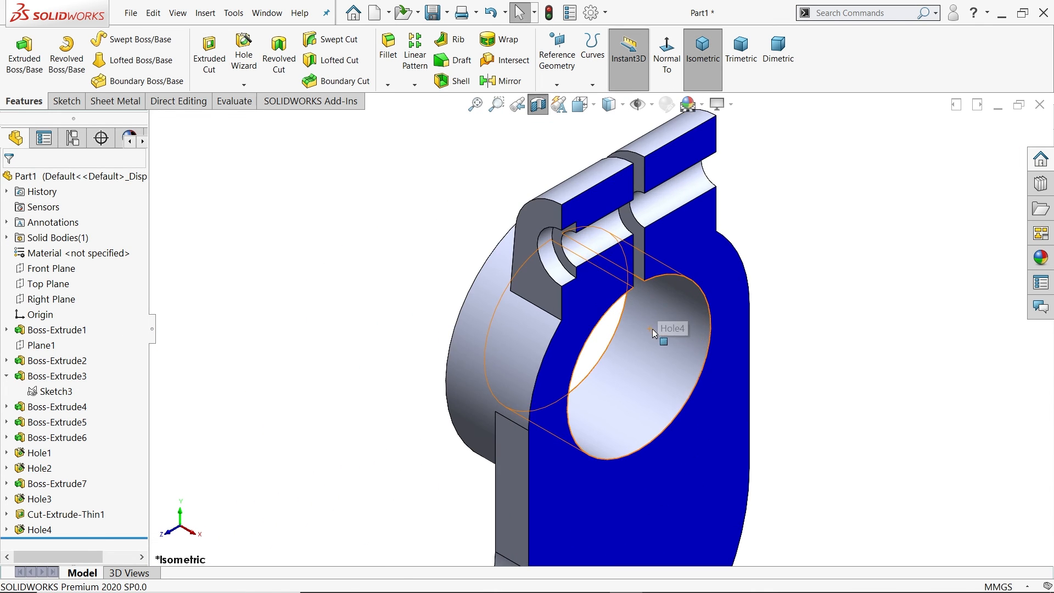
middle_drag(653, 332, 632, 297)
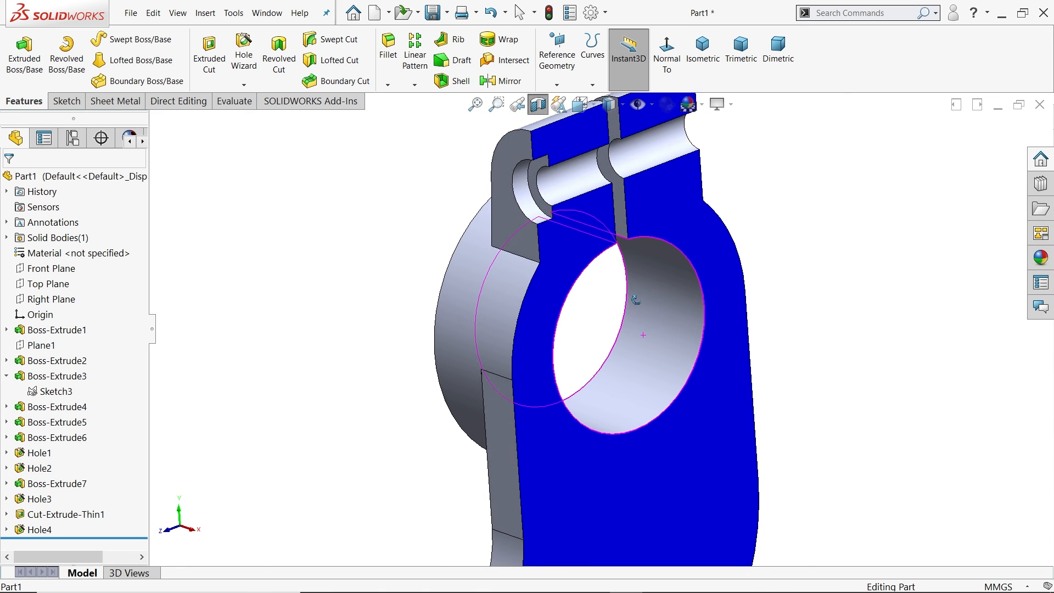
click(609, 107)
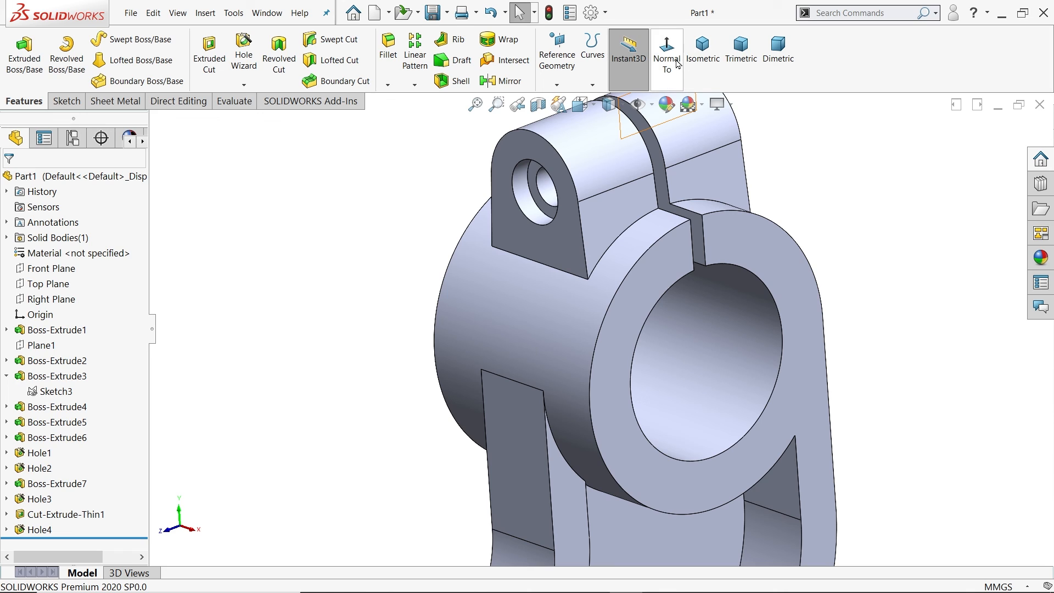
click(703, 53)
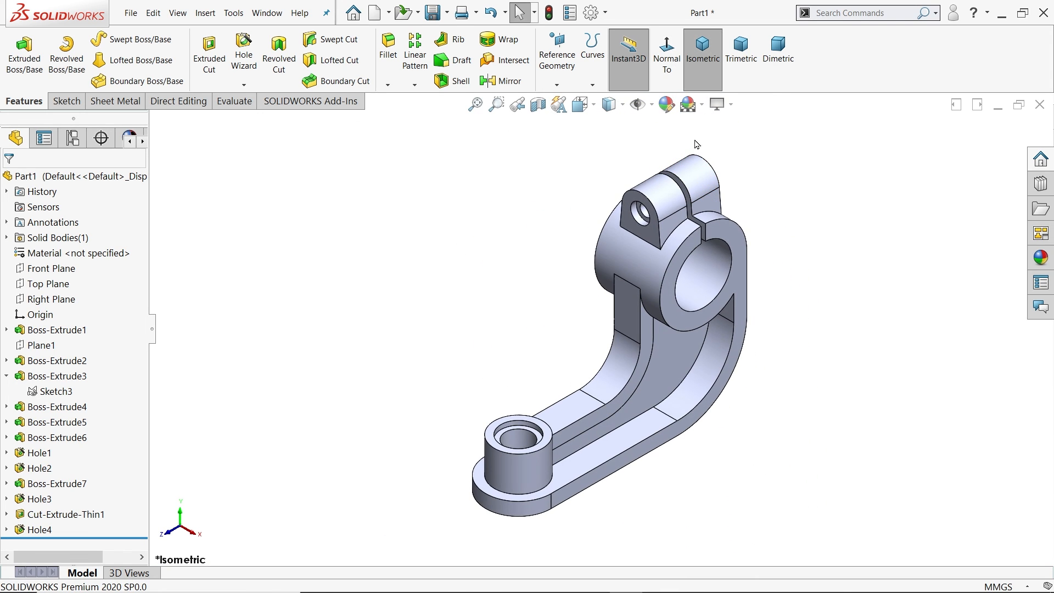
Step: Turn on RealView Graphics and apply a cyan colour from the standard swatches to the whole part
click(718, 104)
click(725, 123)
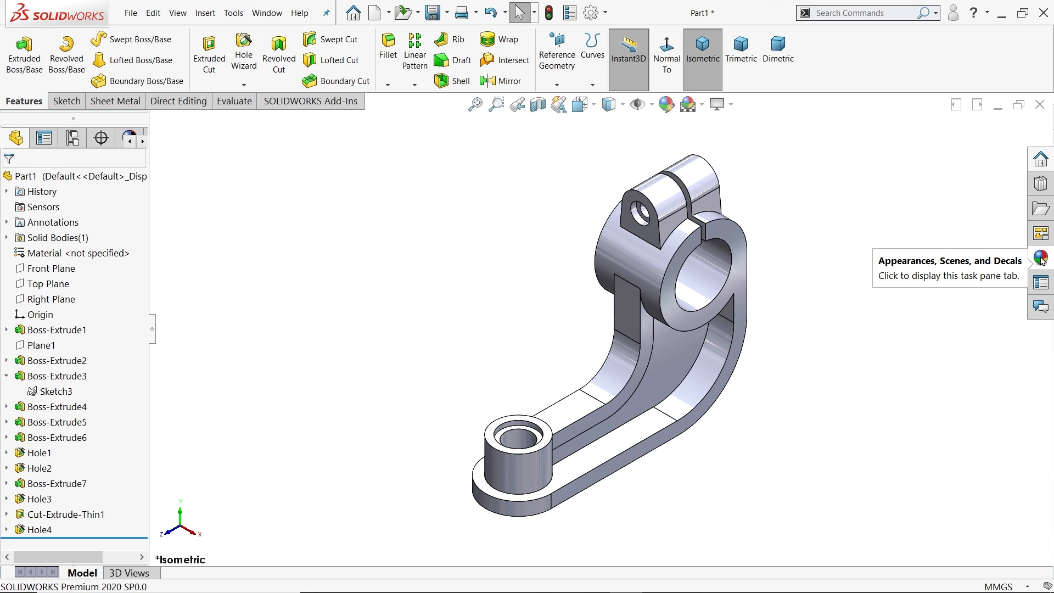
click(669, 105)
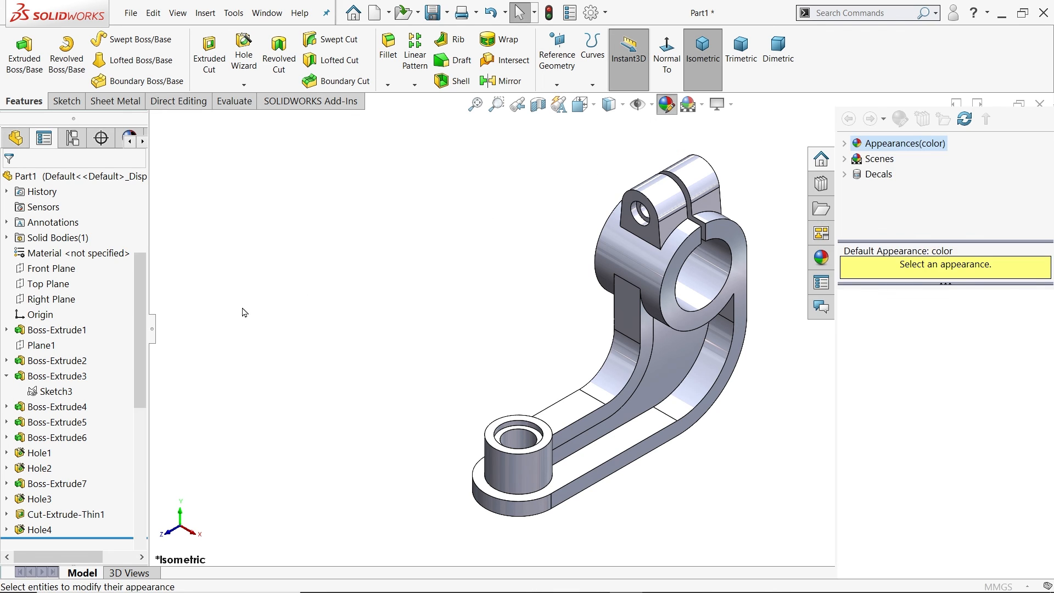
click(75, 494)
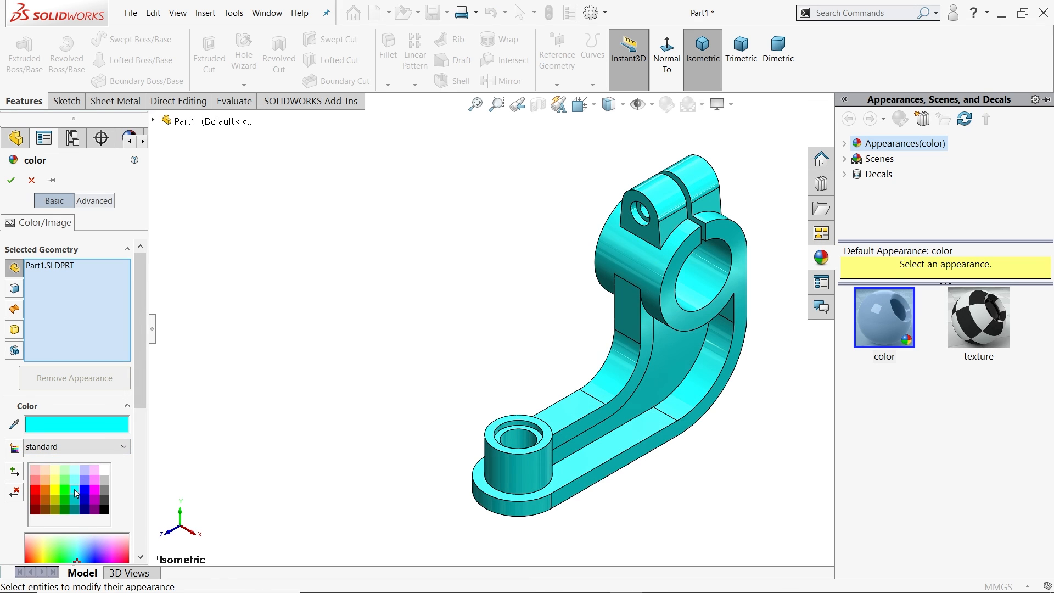
click(10, 180)
middle_drag(732, 353, 729, 320)
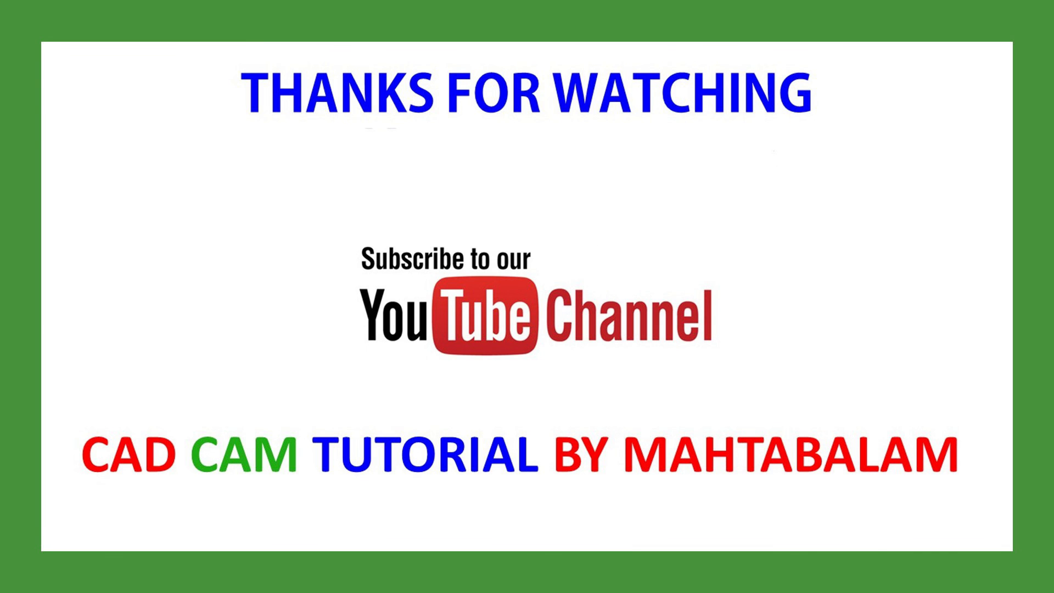